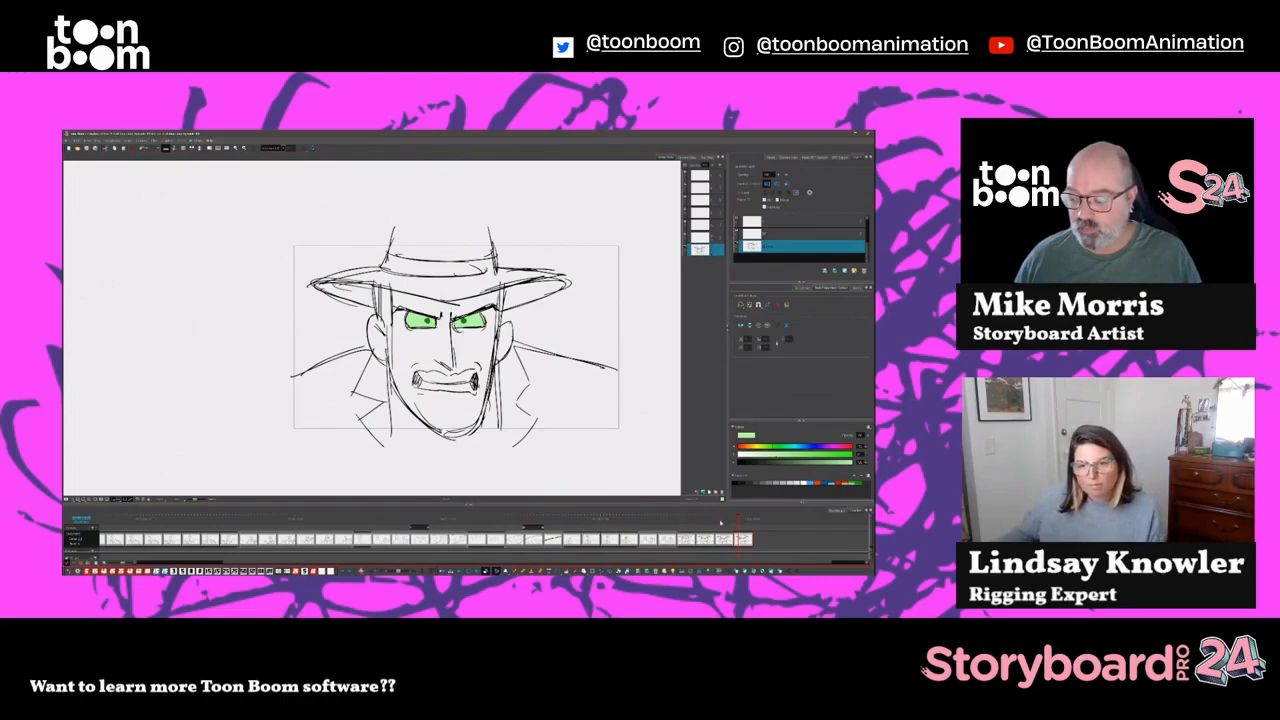
Add a blank panel after the angry close-up at the end of the timeline and set up a thin black sketch brush
mouse_move(720, 522)
left_mouse_down()
mouse_move(677, 521)
mouse_move(741, 520)
left_mouse_up()
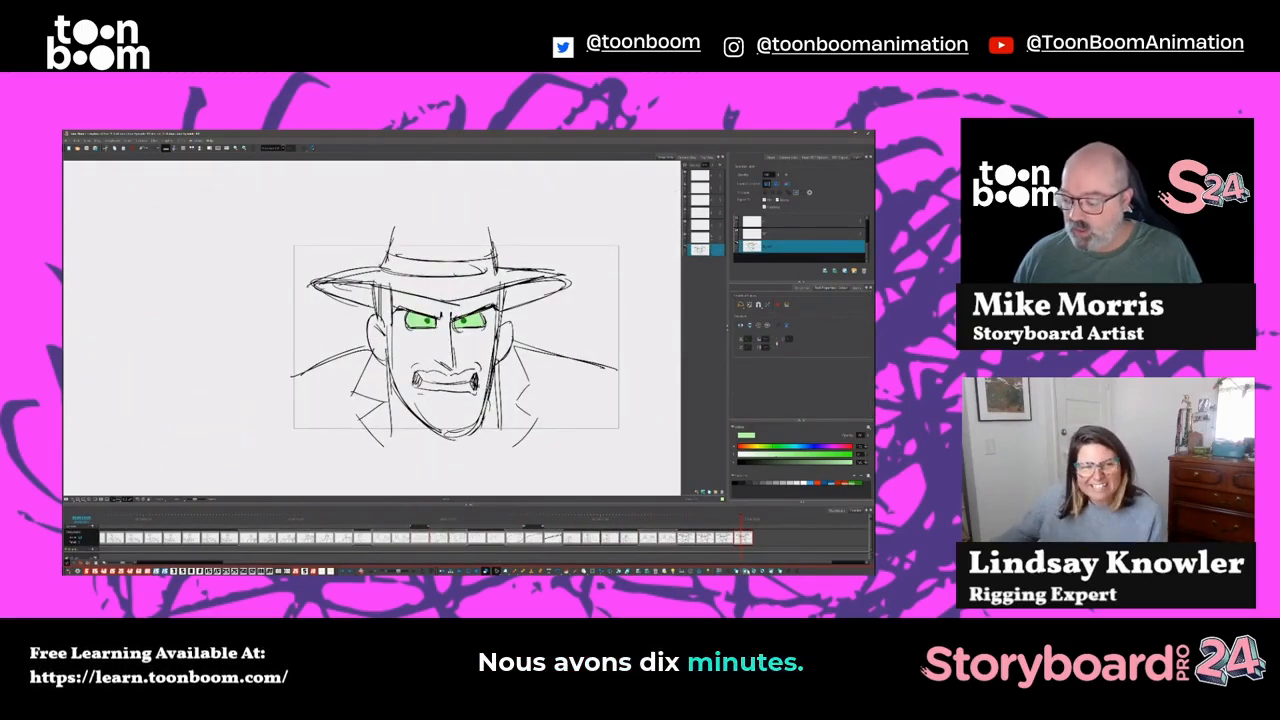
left_click(744, 572)
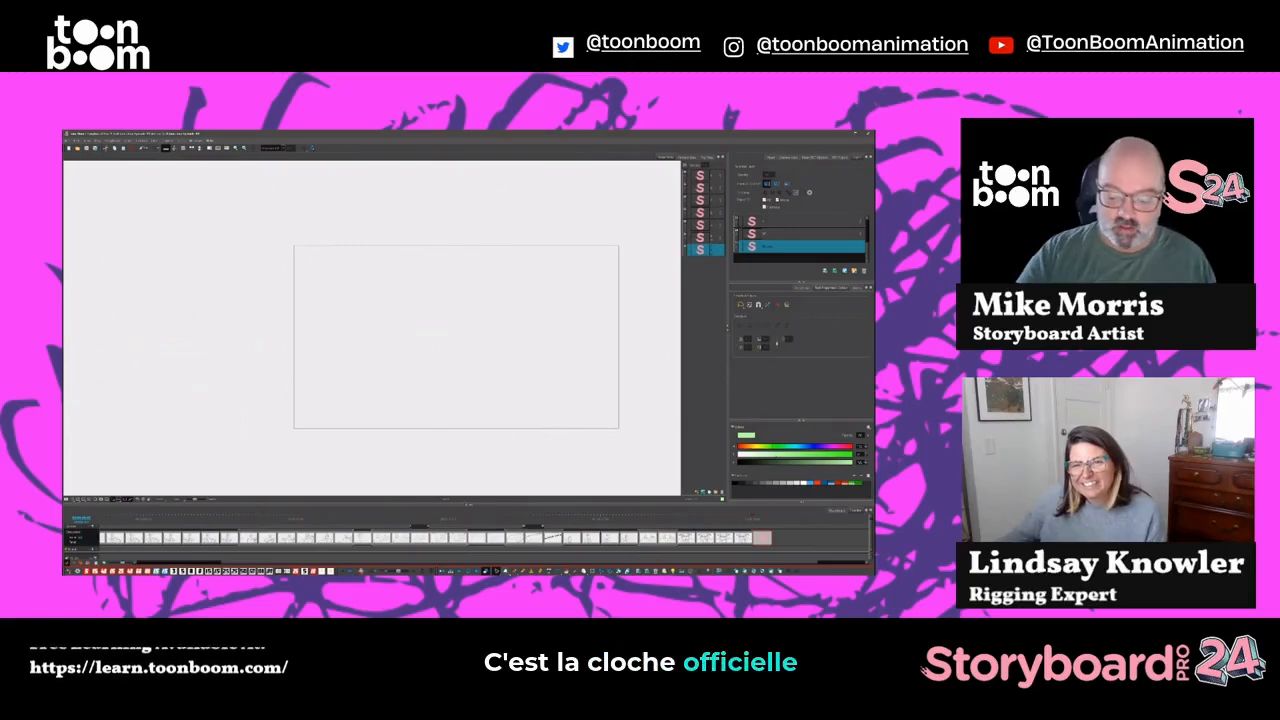
key("alt+b")
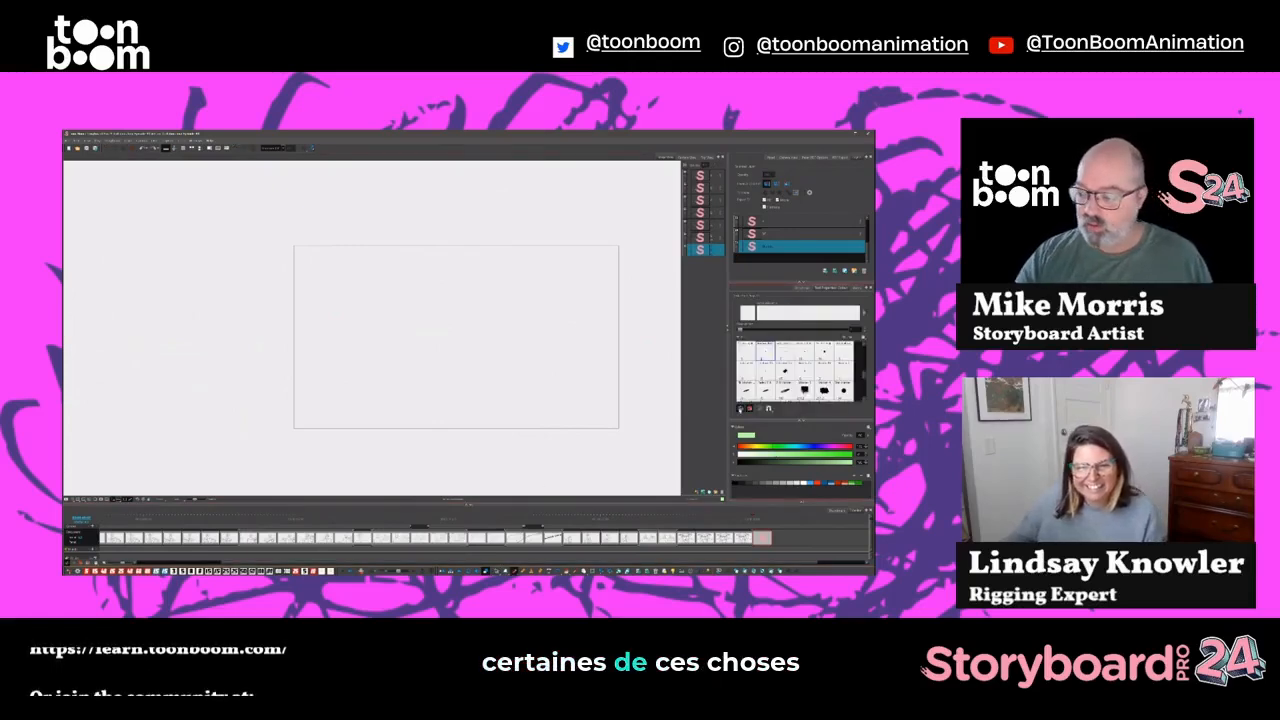
left_click(735, 483)
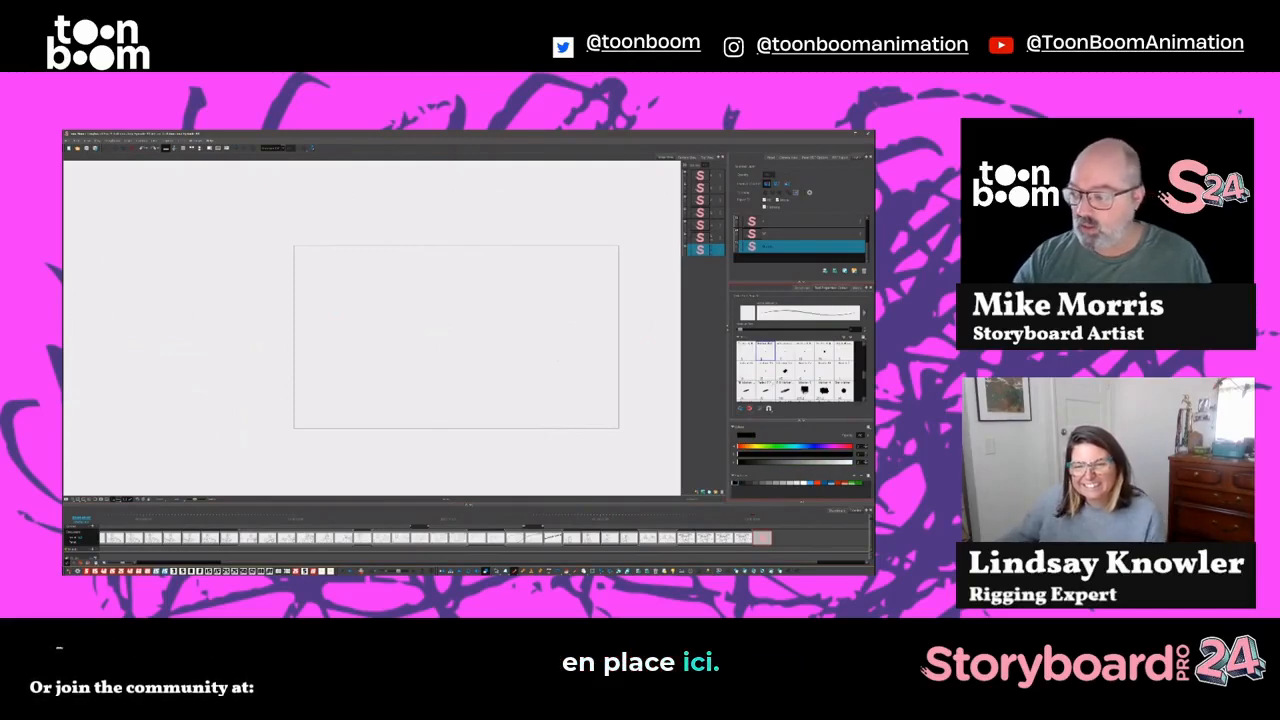
left_click(765, 371)
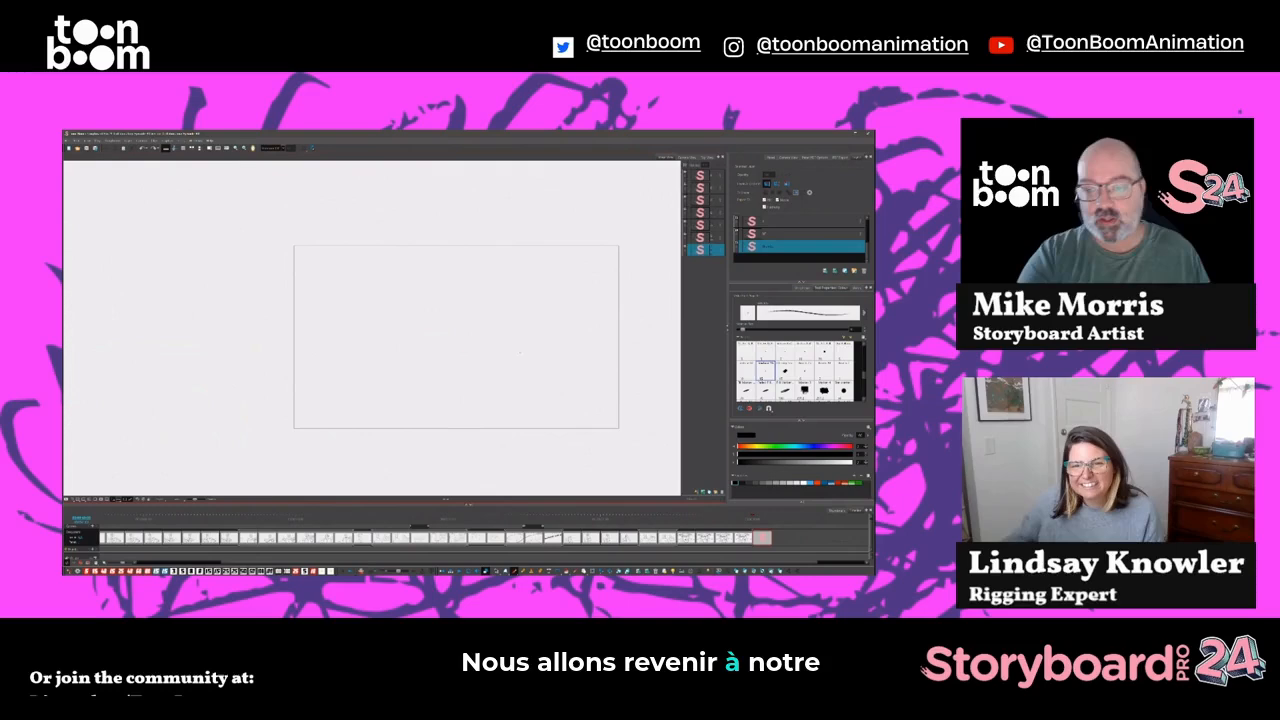
Copy the hot dog stand panel from earlier in the timeline and place the copy just before the final blank panel
left_click_drag(752, 518, 440, 518)
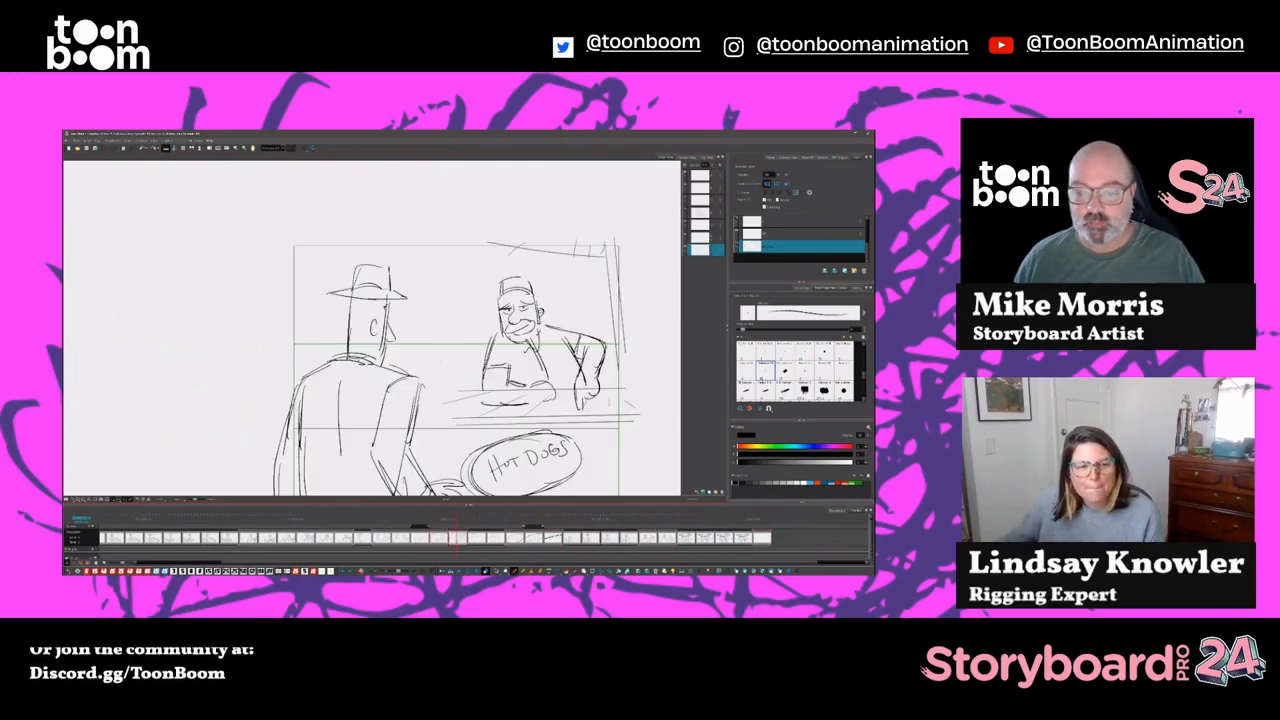
left_click(703, 213)
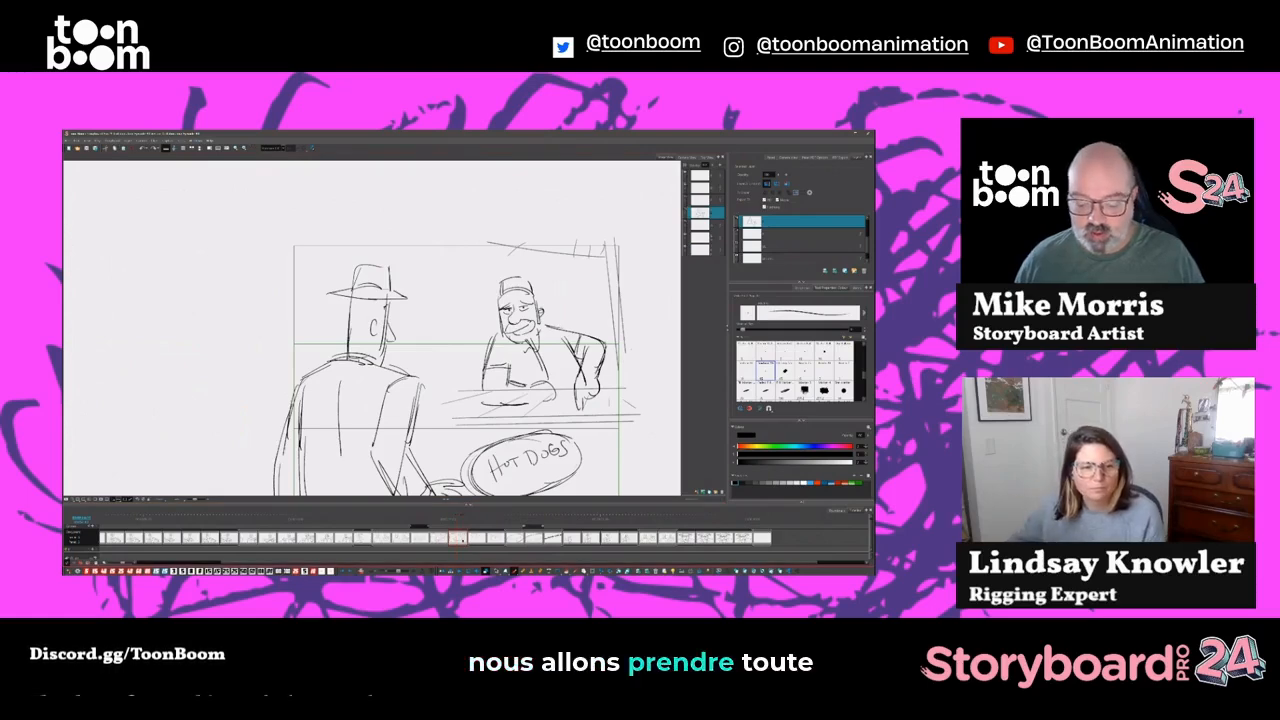
left_click(762, 536)
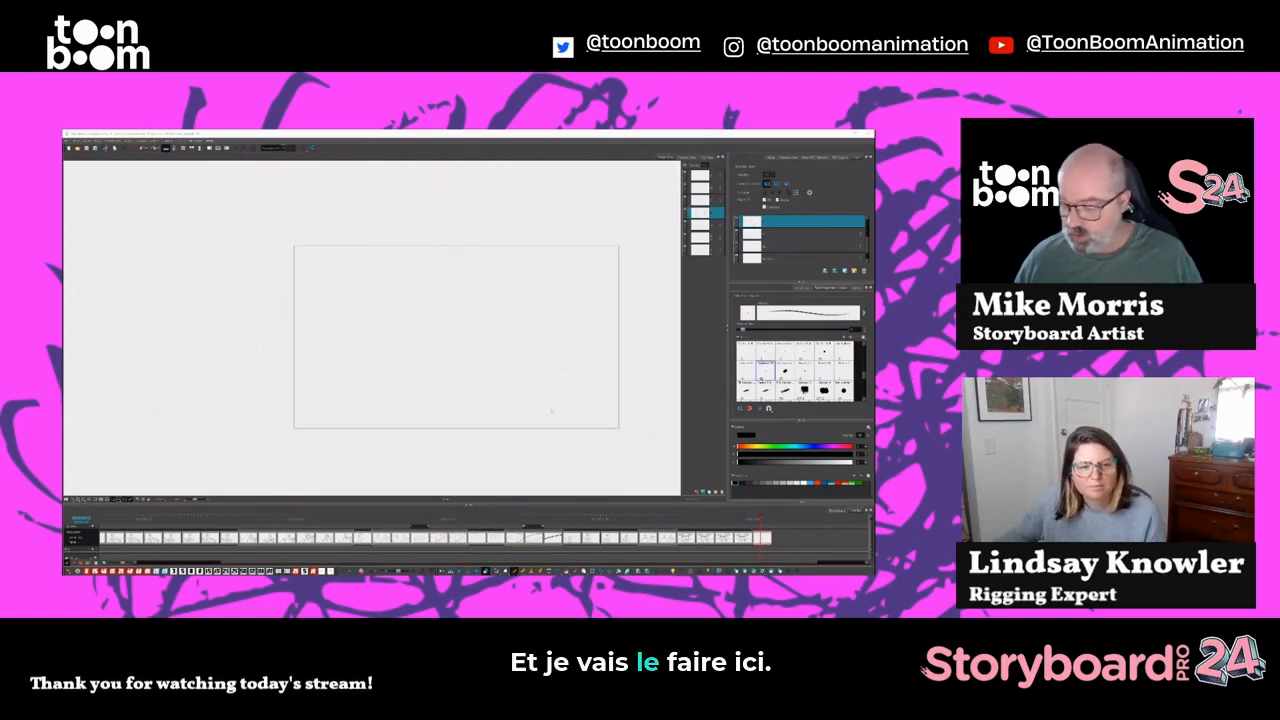
key("ctrl+v")
left_click_drag(762, 536, 792, 539)
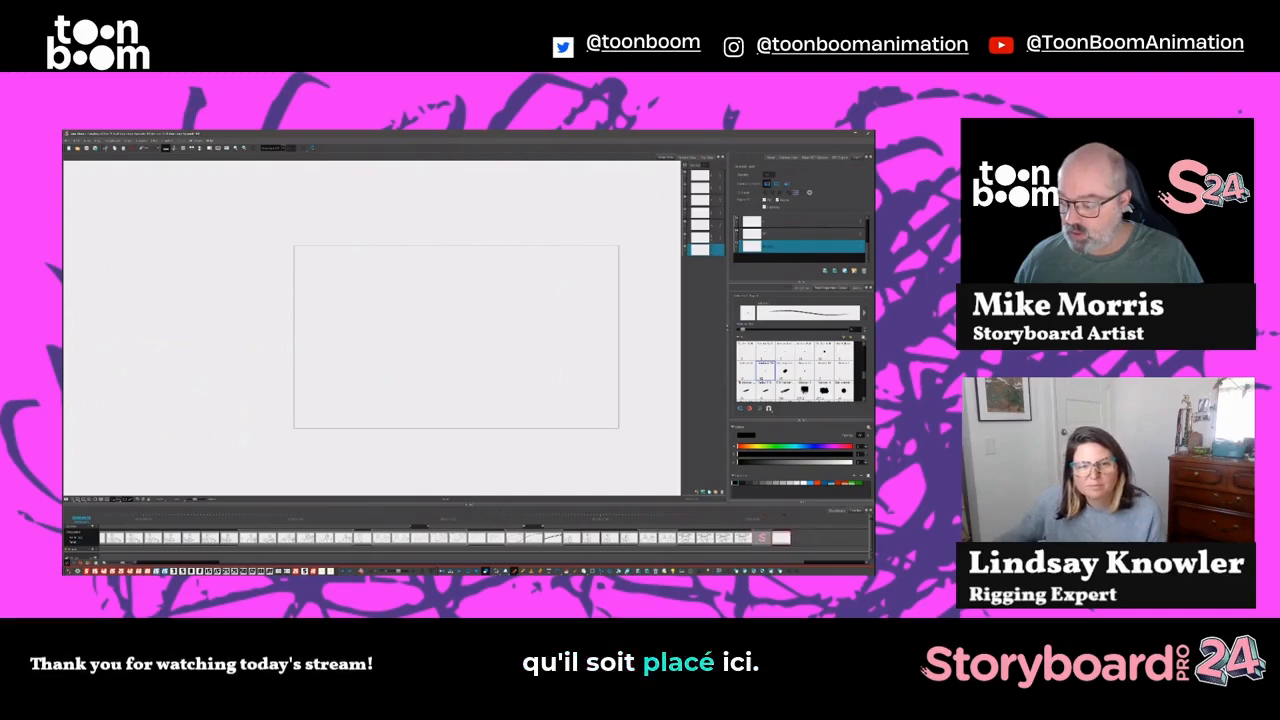
left_click(764, 538)
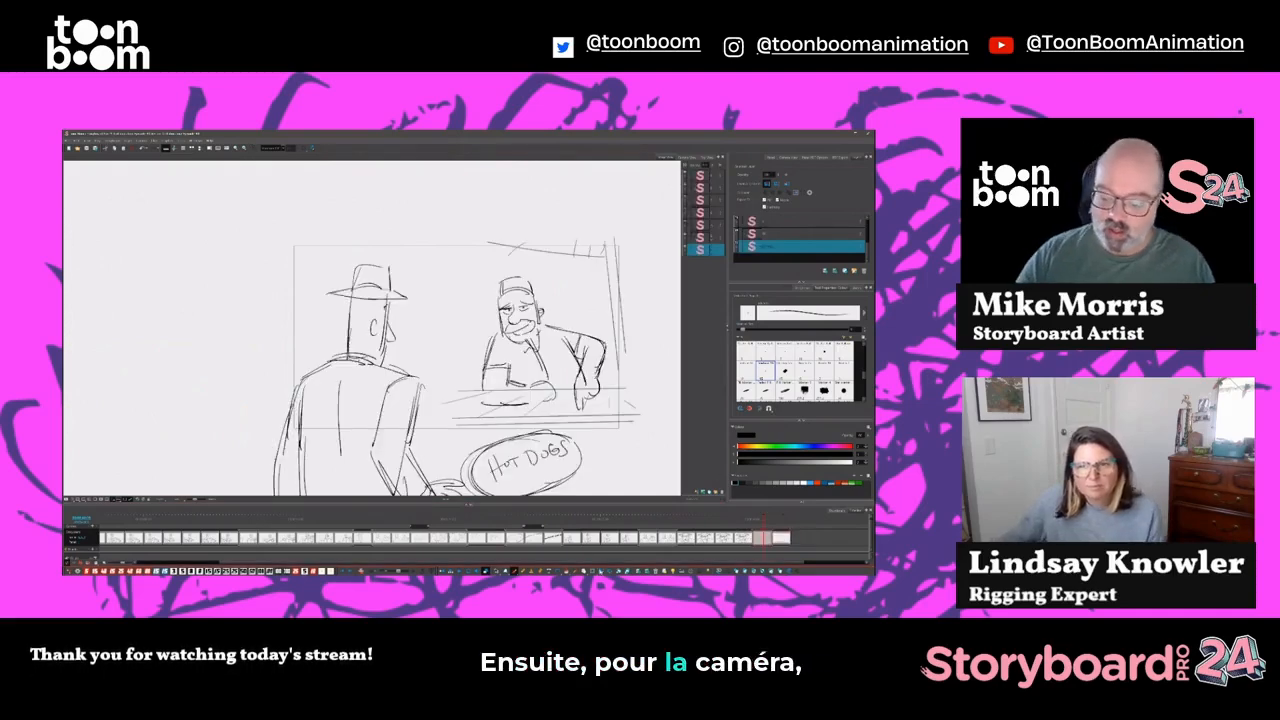
Shrink the camera frame and reposition it so that it closes in on the hot dog vendor
left_click(602, 571)
mouse_move(294, 246)
left_mouse_down()
mouse_move(444, 285)
mouse_move(606, 368)
left_mouse_up()
left_click_drag(462, 286, 441, 275)
left_click_drag(540, 327, 533, 326)
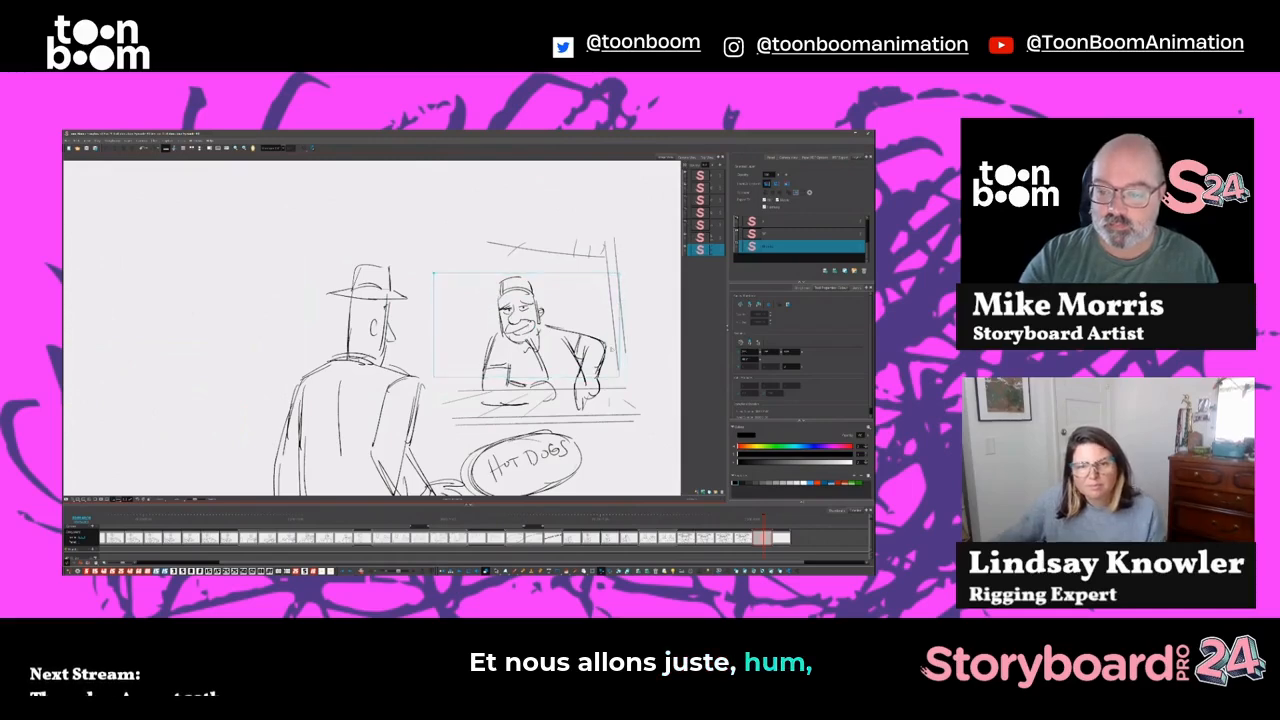
Duplicate the panel, remove the vendor's squinting eyes from his layer and redraw them wide open, checking against the previous panel
key("alt+s")
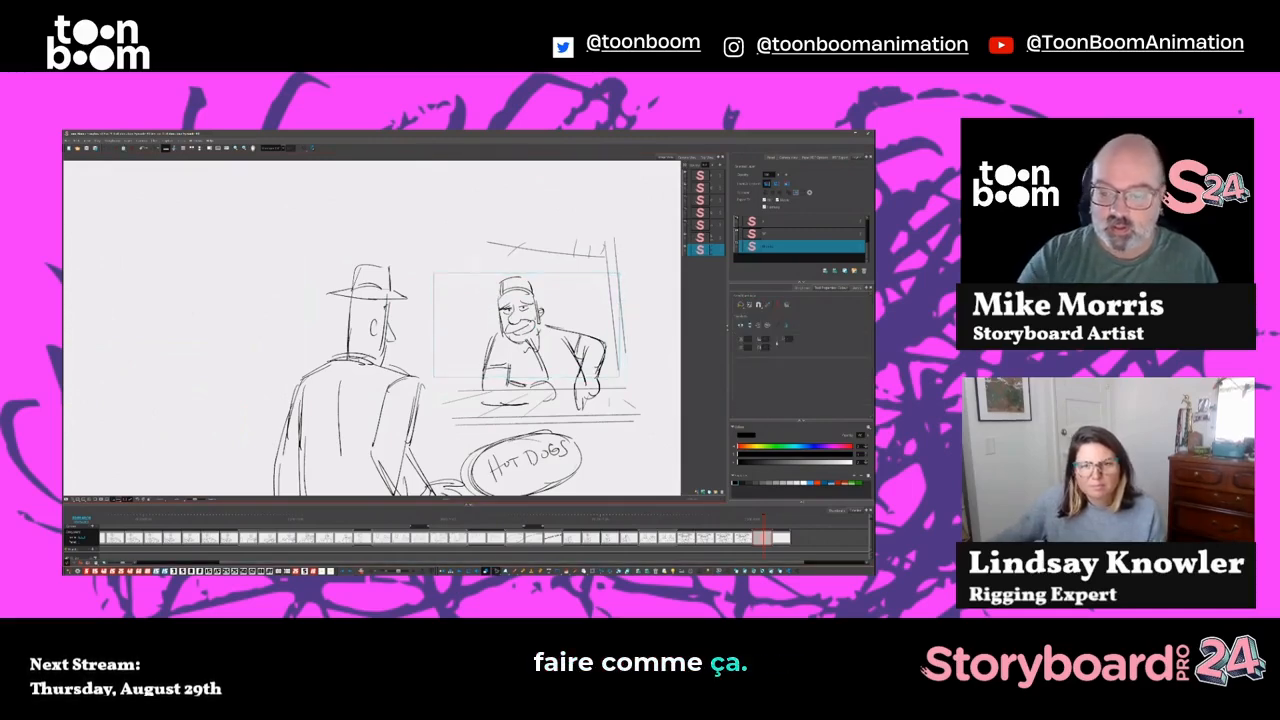
left_click(707, 226)
left_click(707, 214)
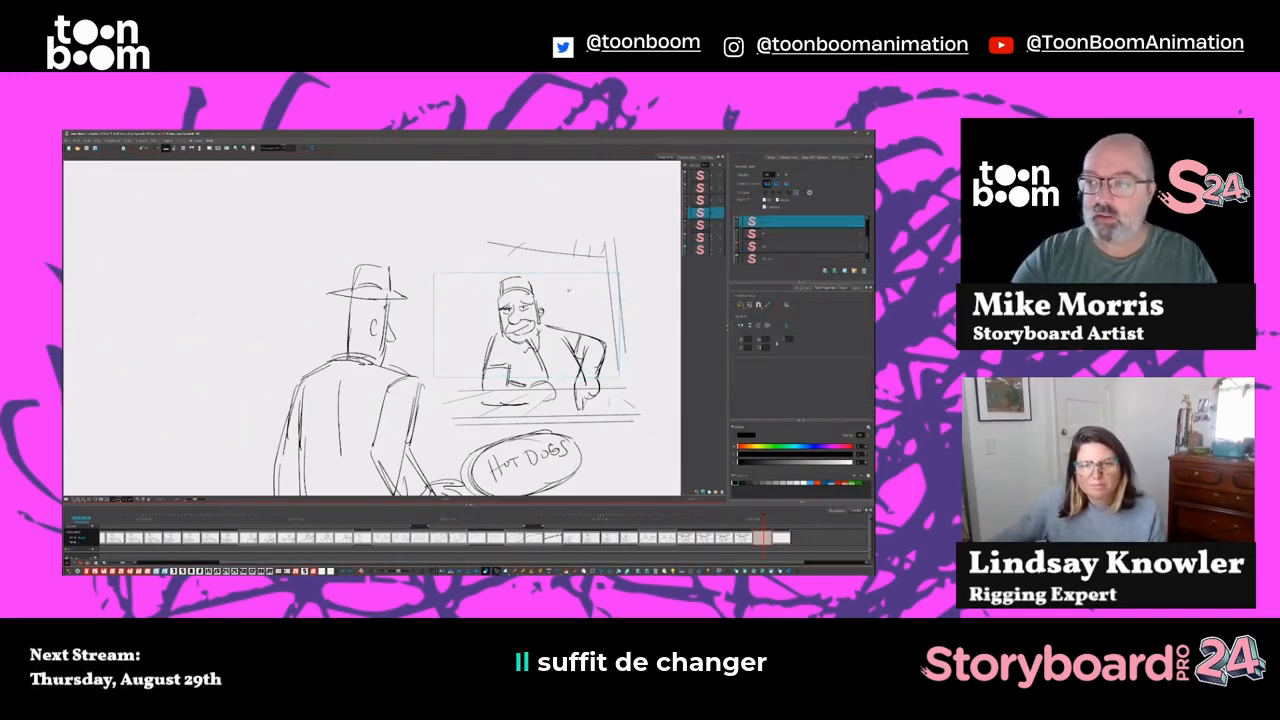
left_click(535, 324)
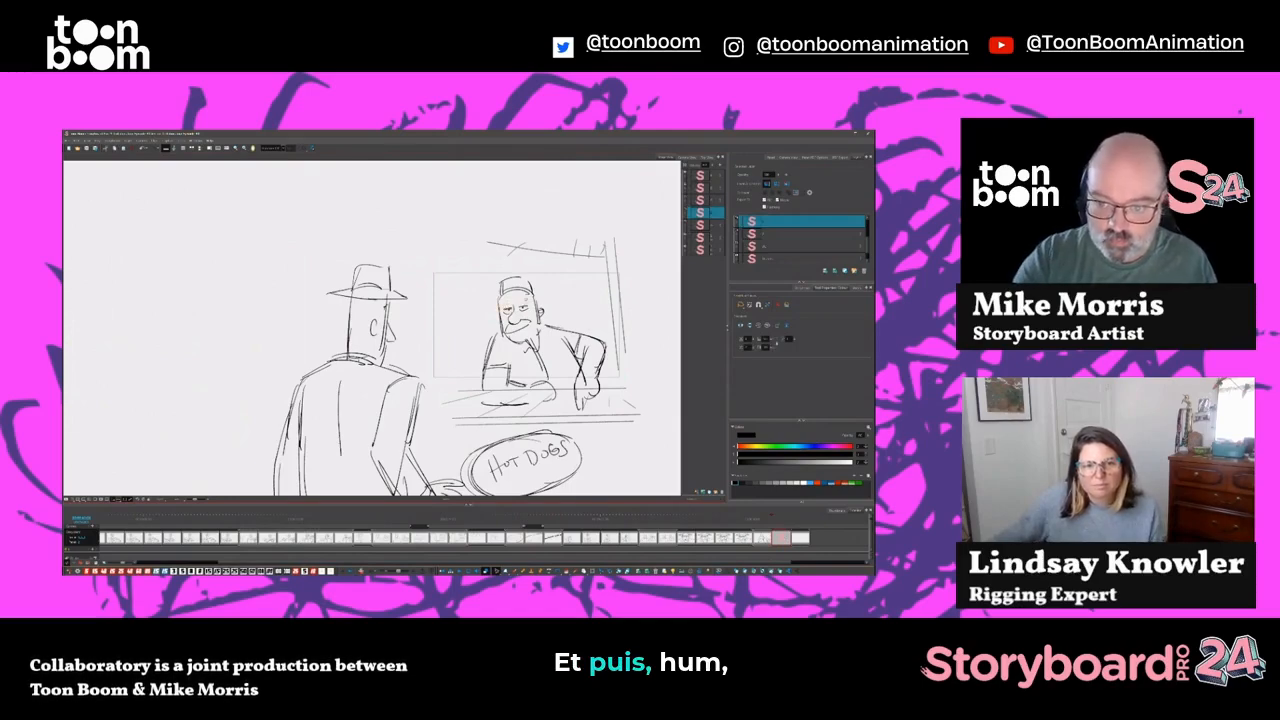
key("alt+b")
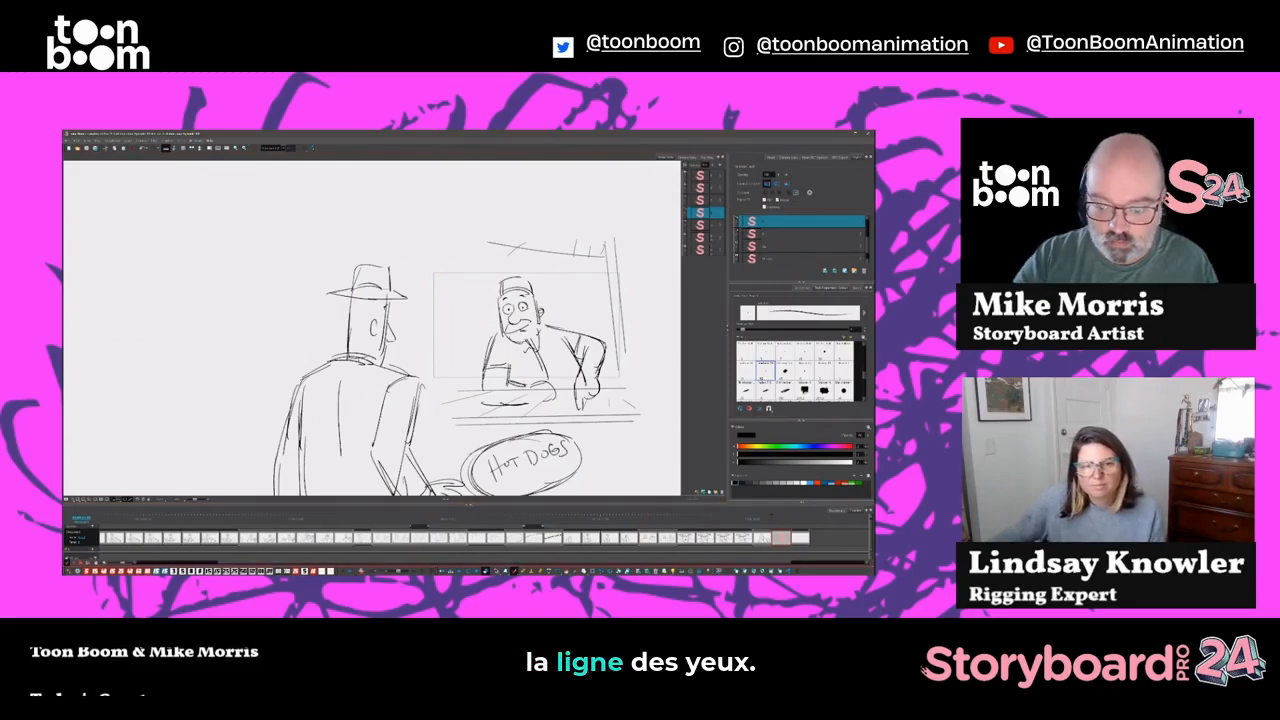
key("alt+s")
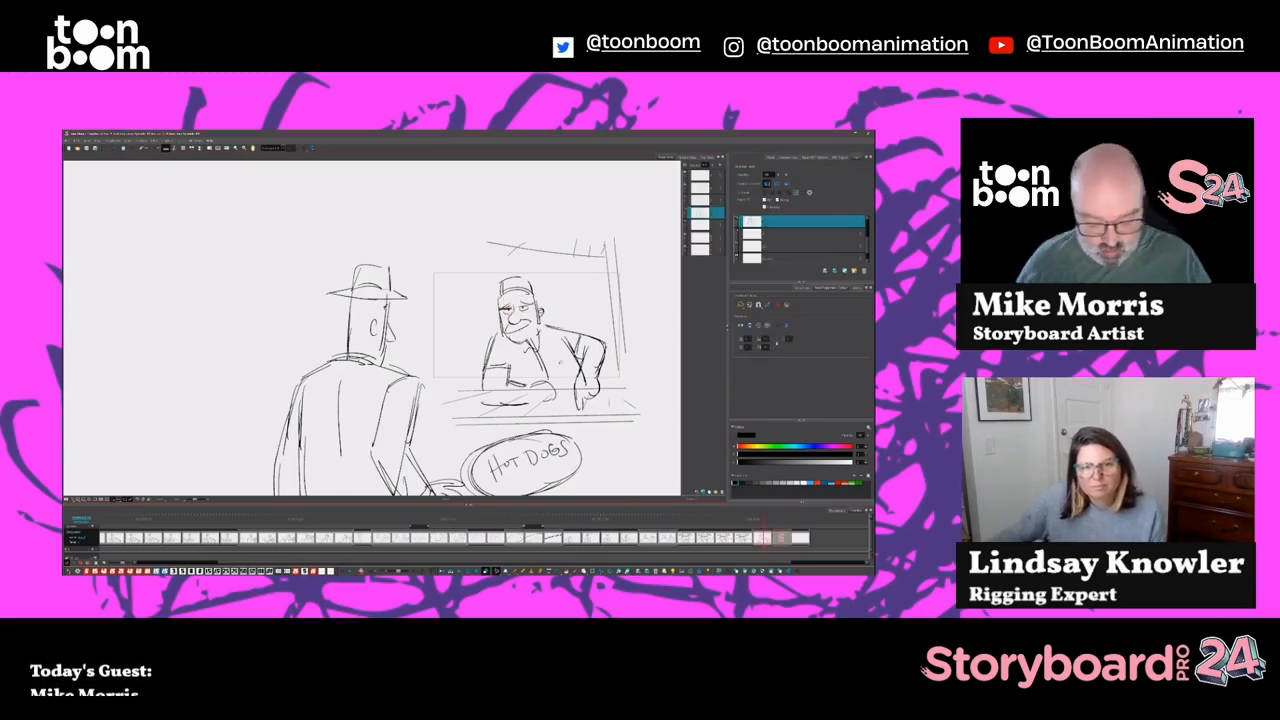
key("Right")
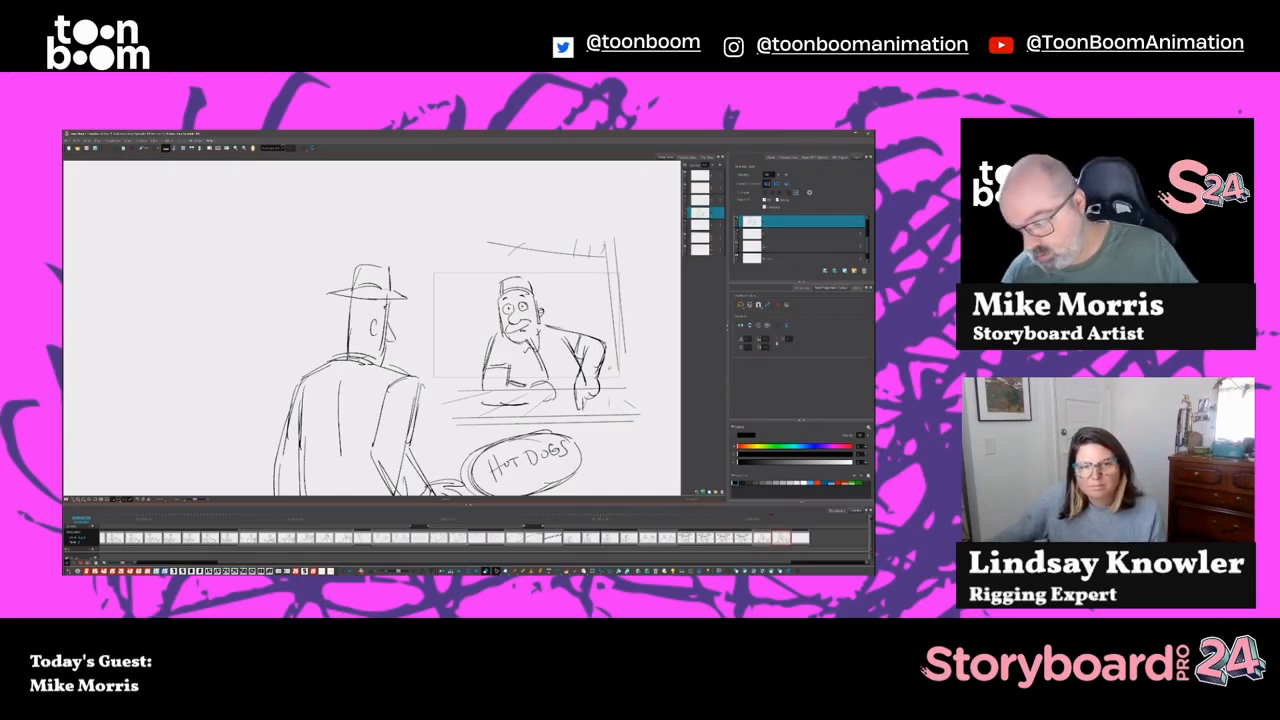
Try sketching a short curved stroke in the blank last panel
key("Right")
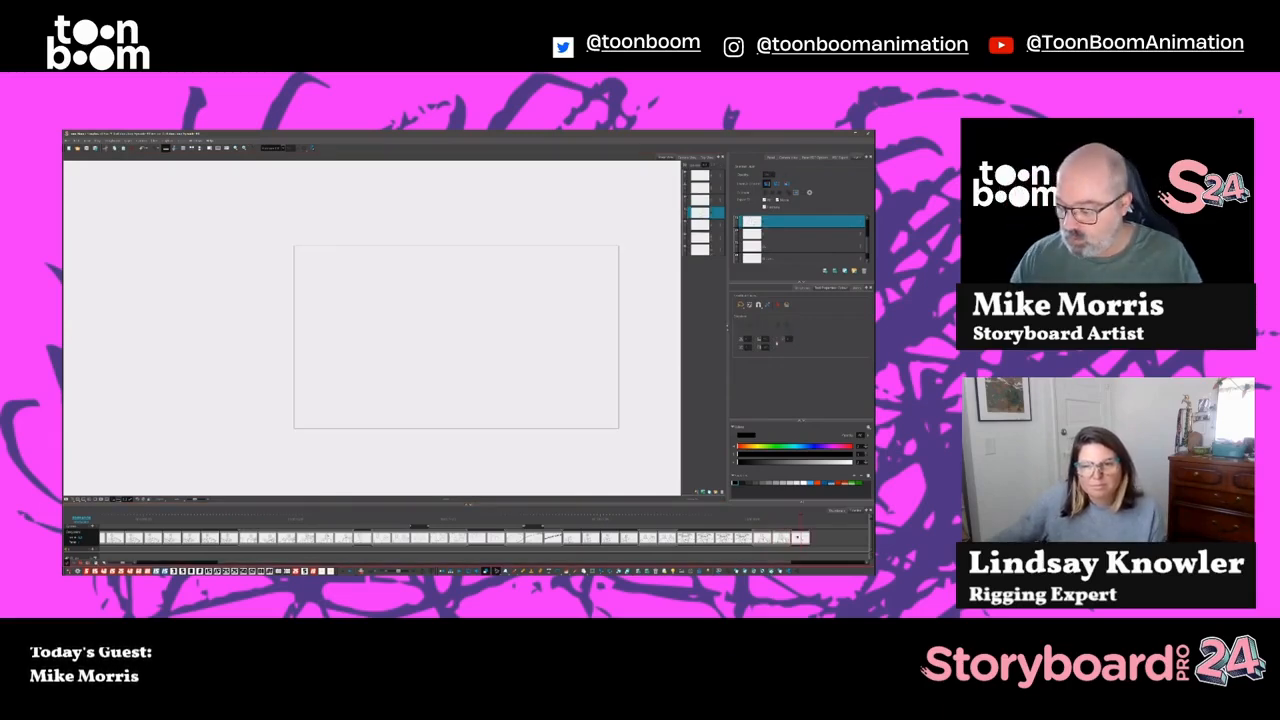
key("alt+b")
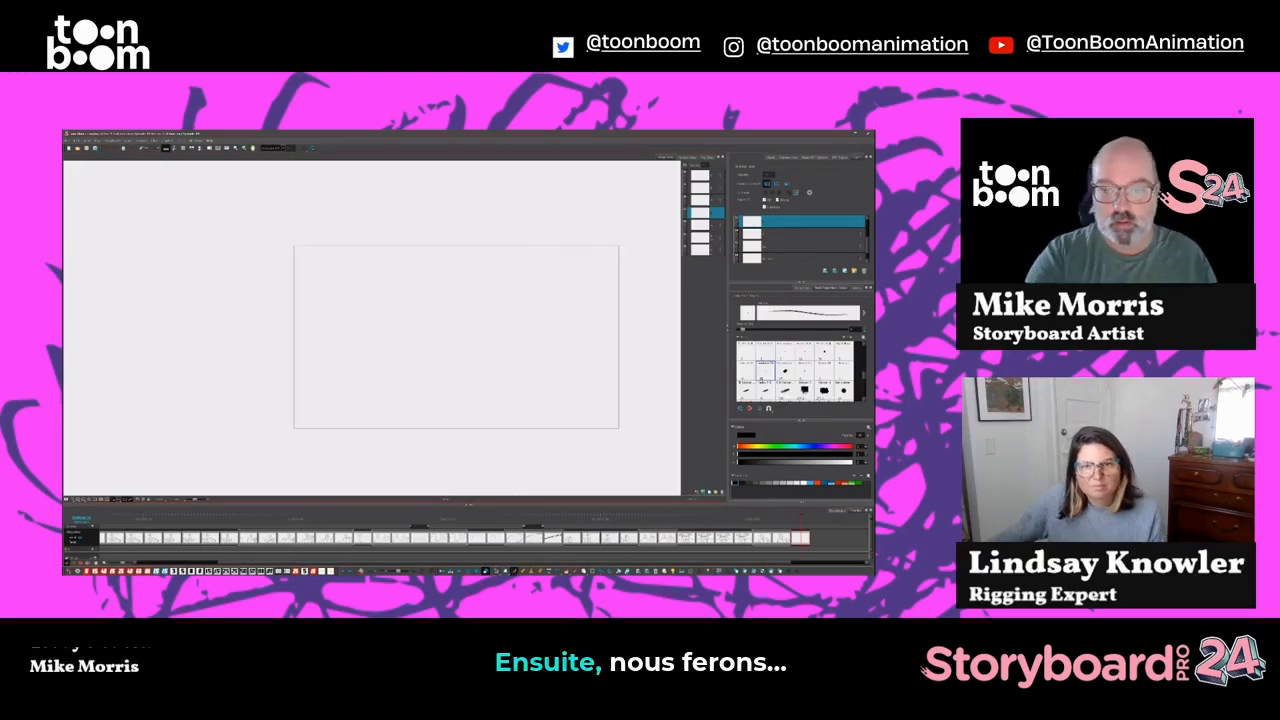
left_click_drag(505, 279, 533, 290)
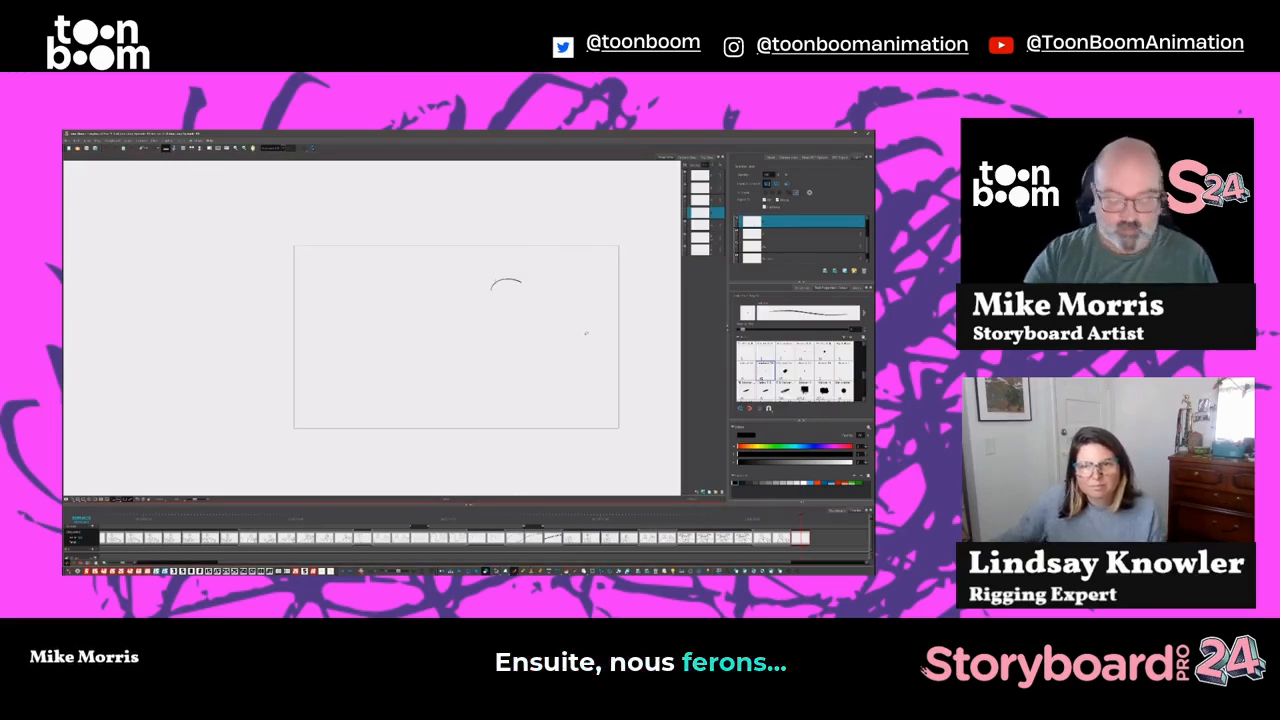
Duplicate the wide-eyed vendor panel and delete his leaning arm in the copy
key("Left")
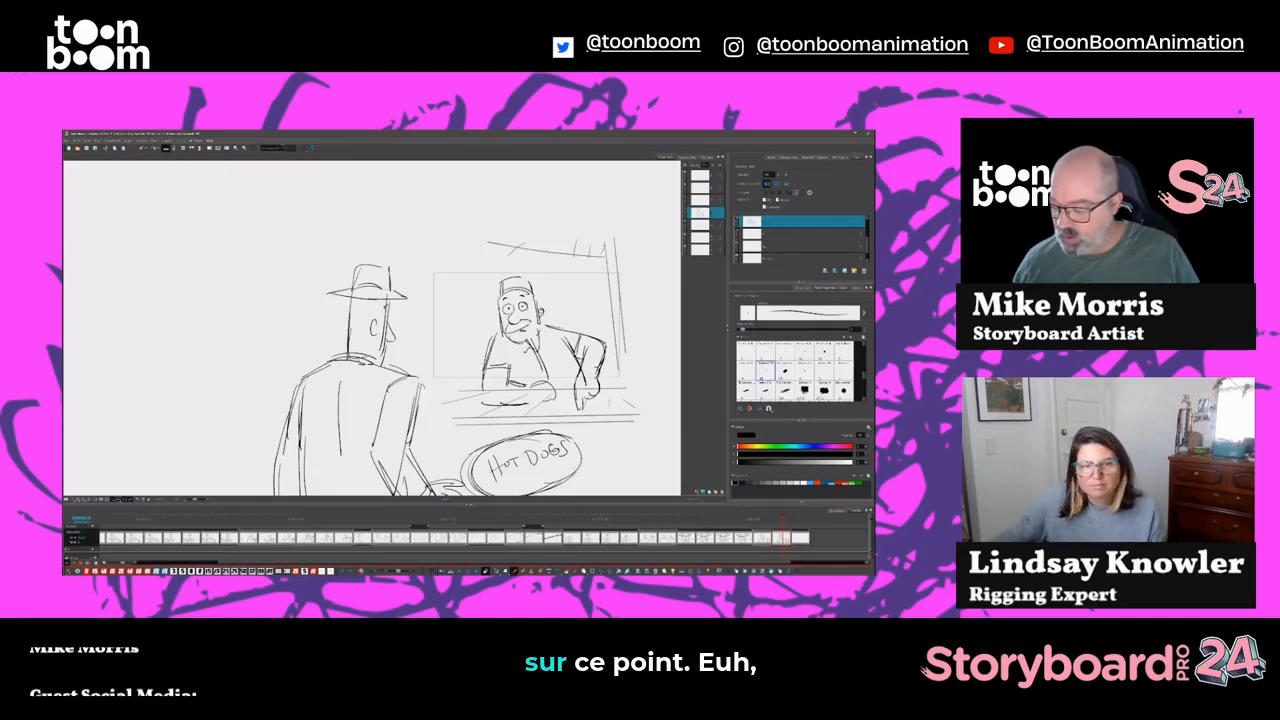
key("ctrl+d")
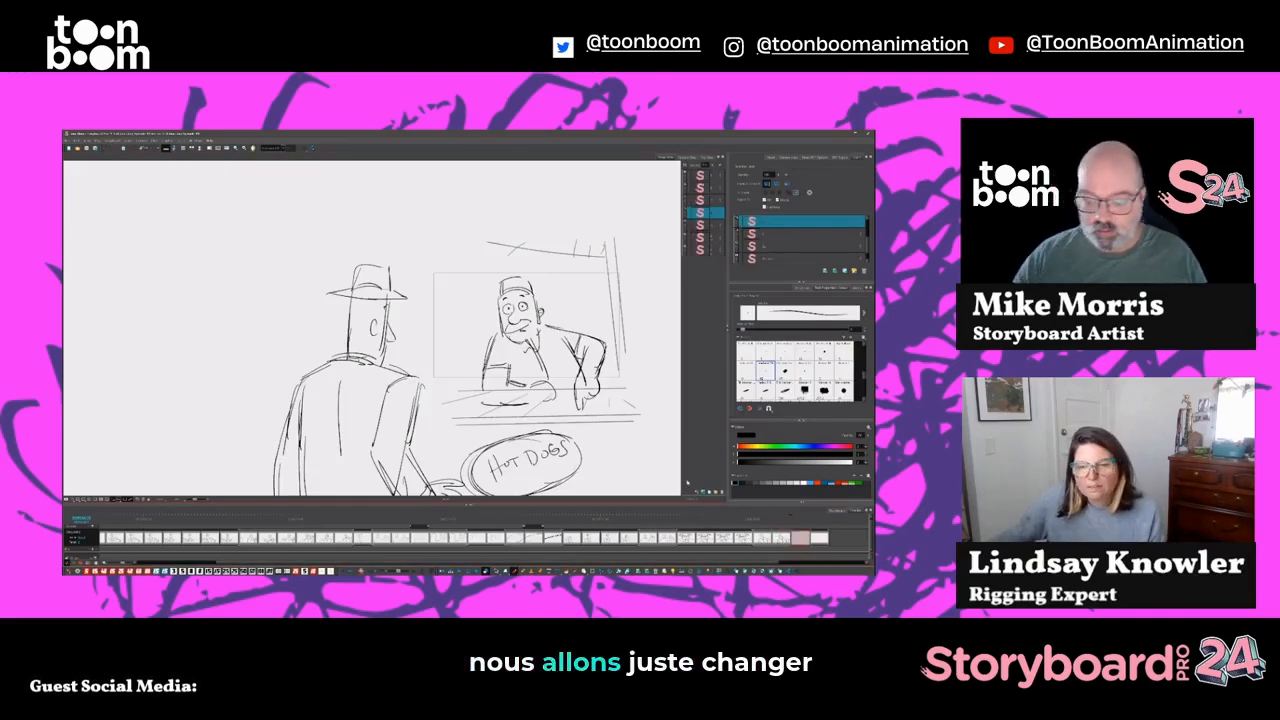
key("alt+s")
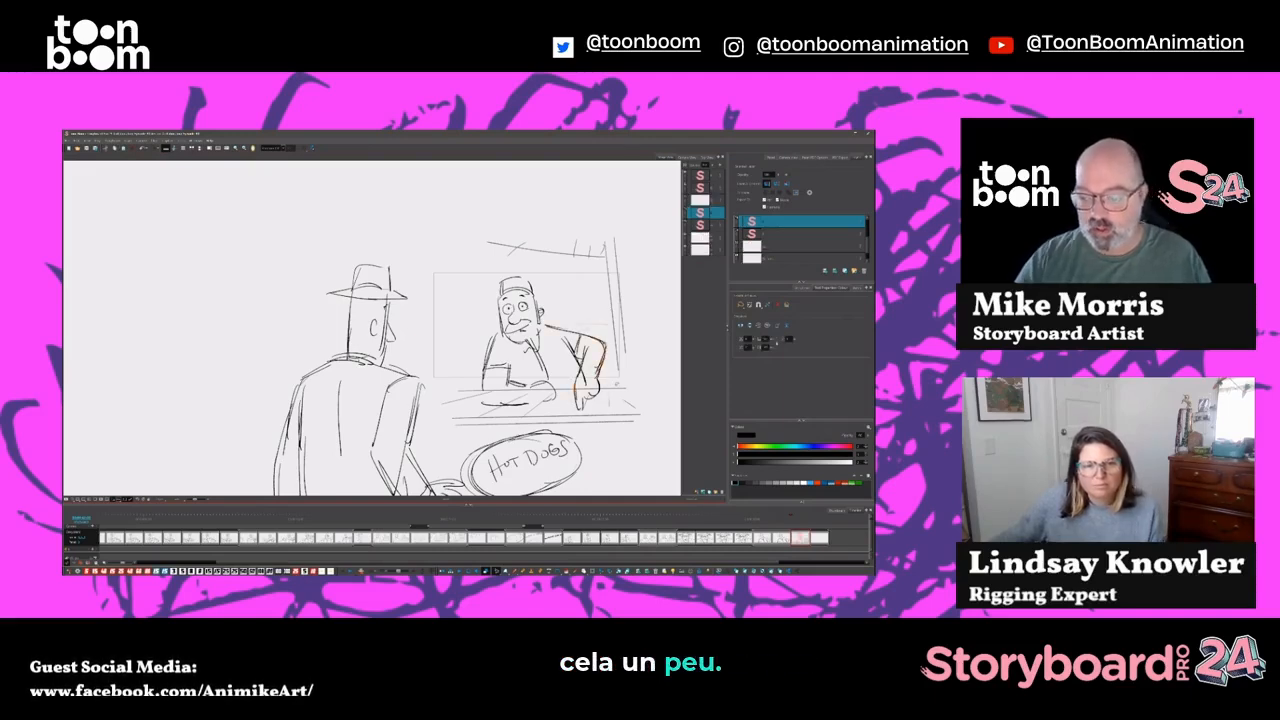
key("Delete")
Shift the vendor's head and upper body to straighten his pose, and redraw his shoulders and arms
mouse_move(472, 340)
left_mouse_down()
mouse_move(588, 388)
mouse_move(599, 316)
left_mouse_up()
left_click_drag(593, 264, 622, 273)
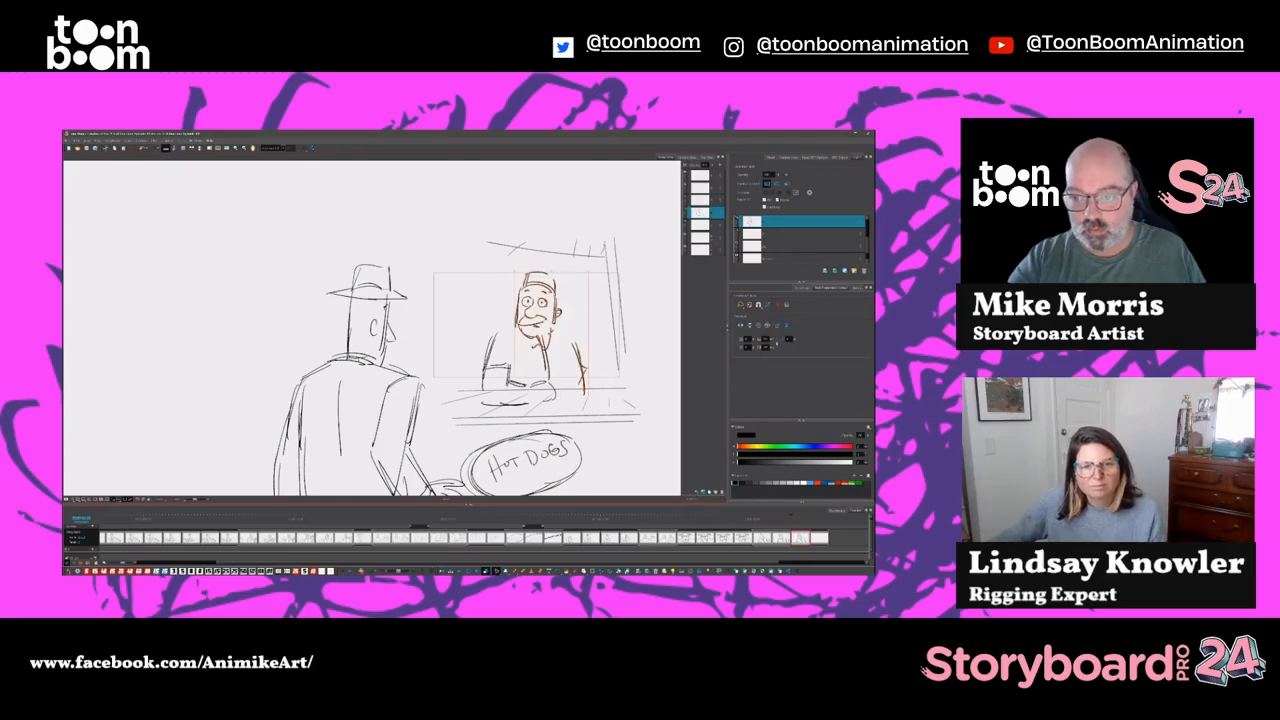
key("Down")
key("Down")
key("Escape")
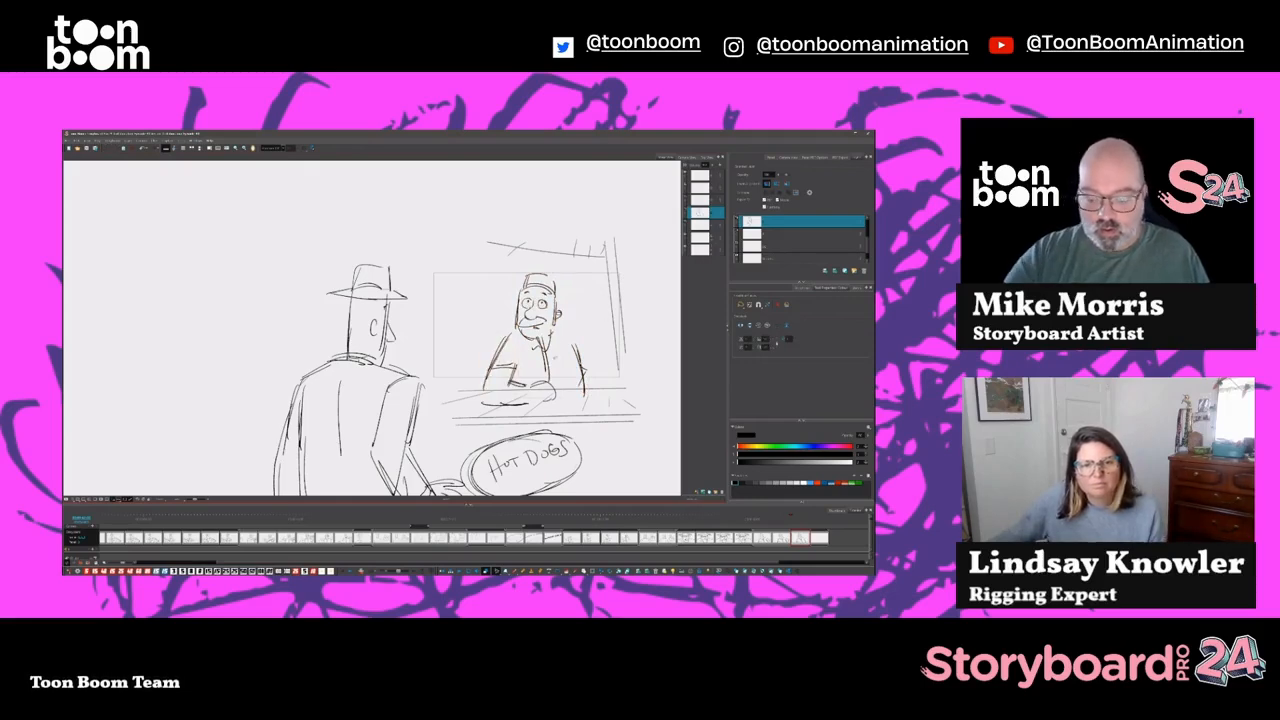
key("alt+b")
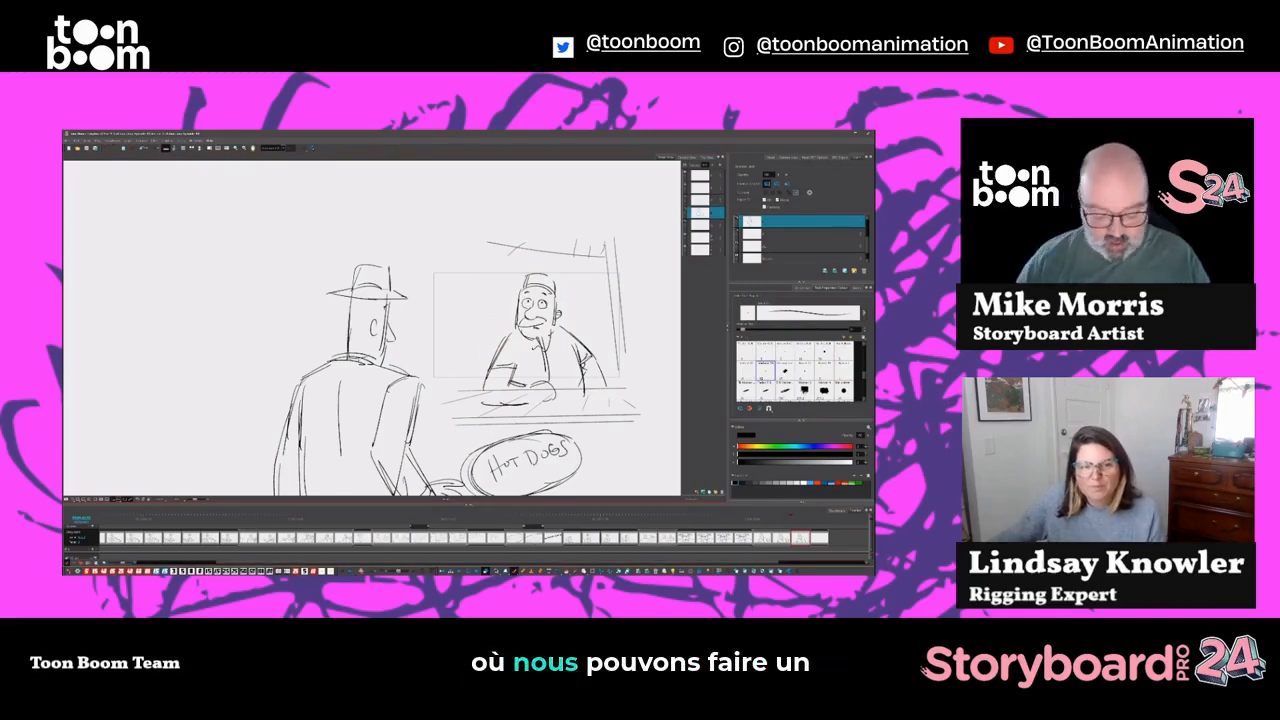
Go back to the wide-eyed vendor panel, duplicate it and choose a thicker textured brush
left_click(768, 572)
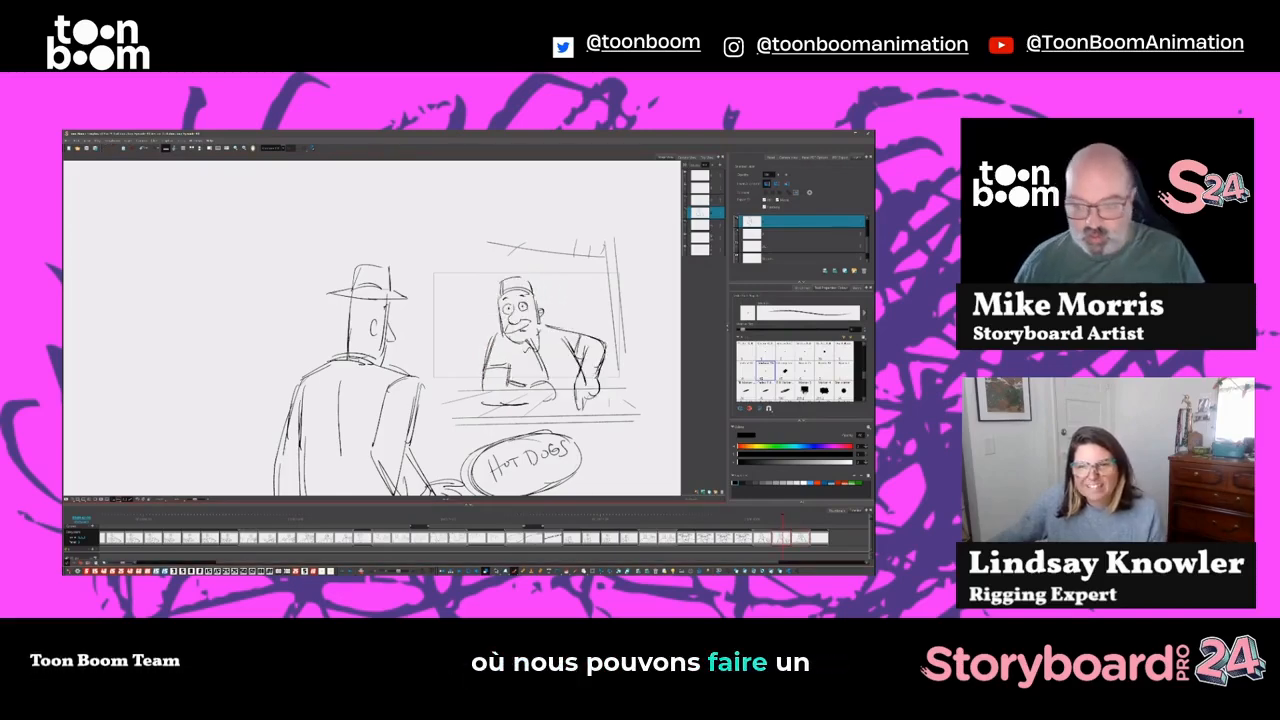
left_click(768, 572)
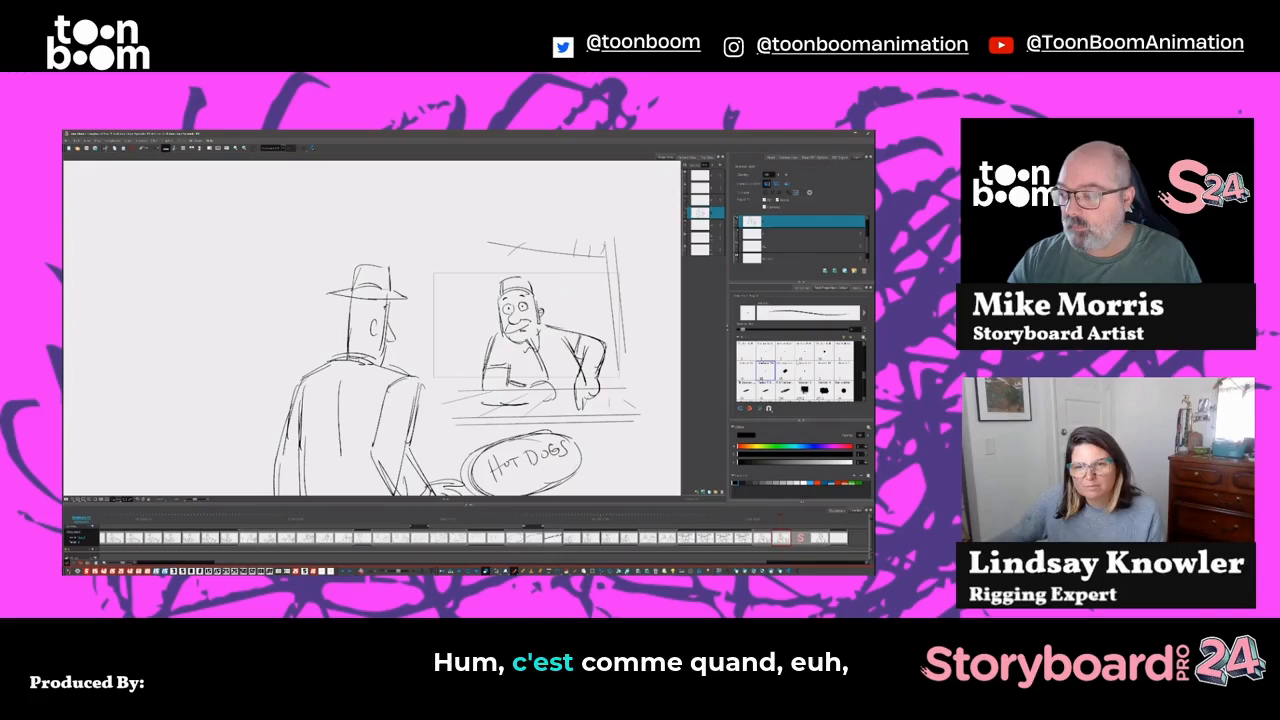
left_click(785, 371)
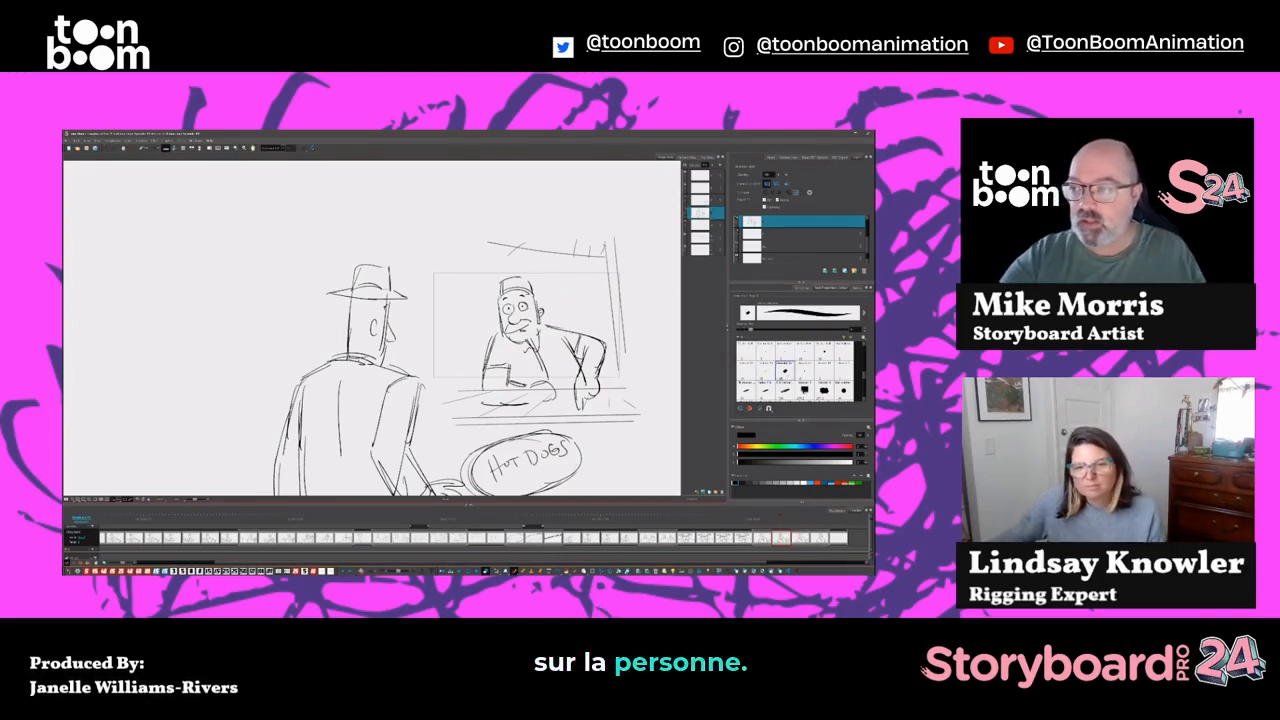
Set the opacity of the foreground hat man's layer to 30%
left_click(706, 201)
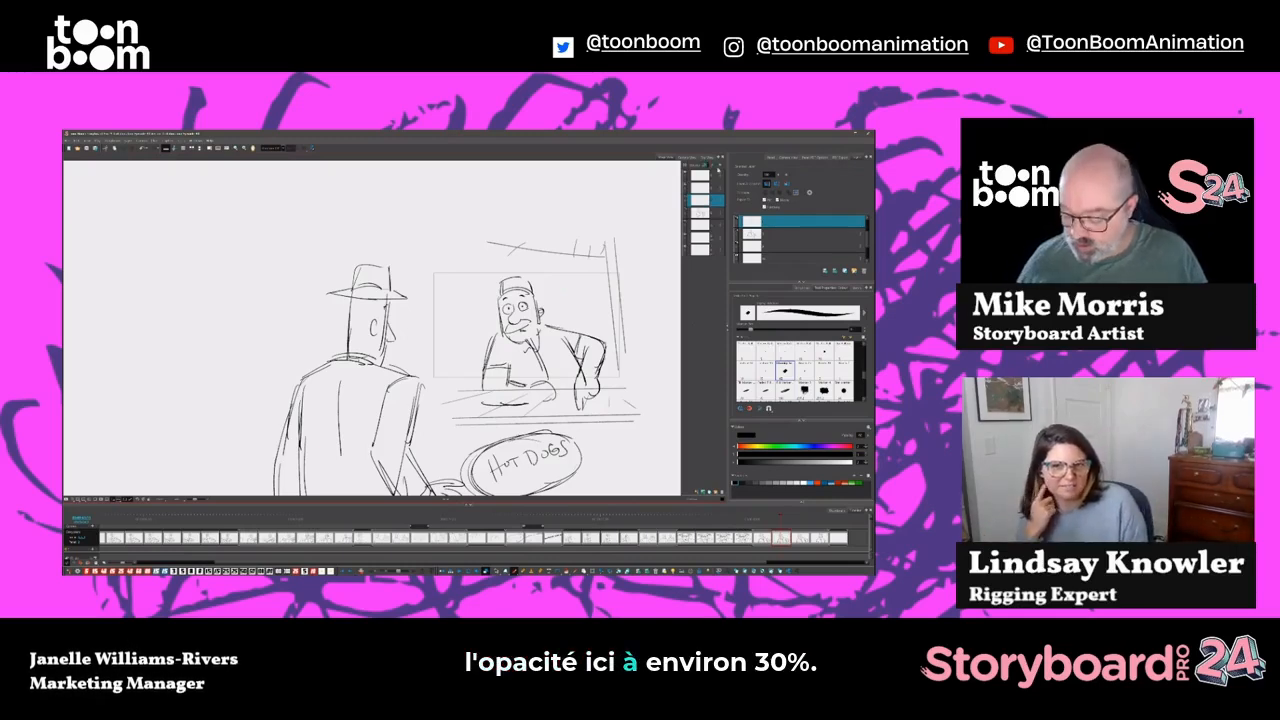
type("30")
key("Return")
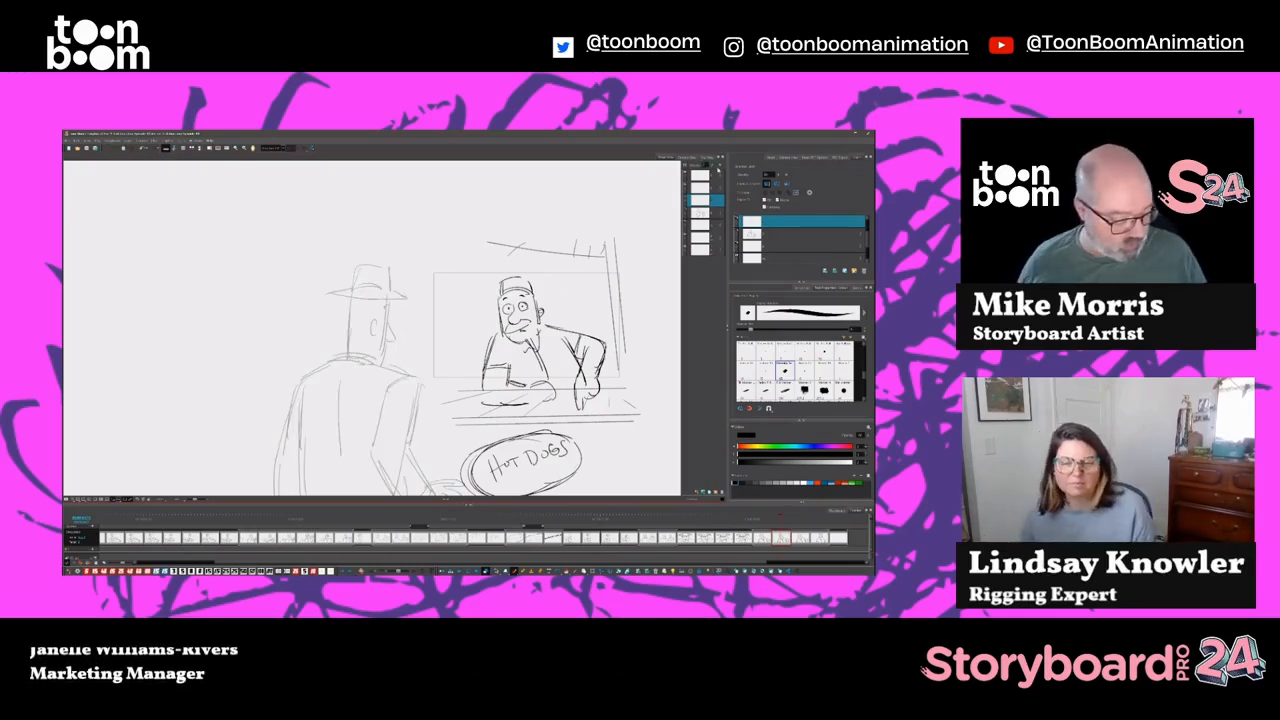
Try drawing heavy outline strokes over the vendor's shoulders, chest and arms
left_click_drag(540, 342, 602, 361)
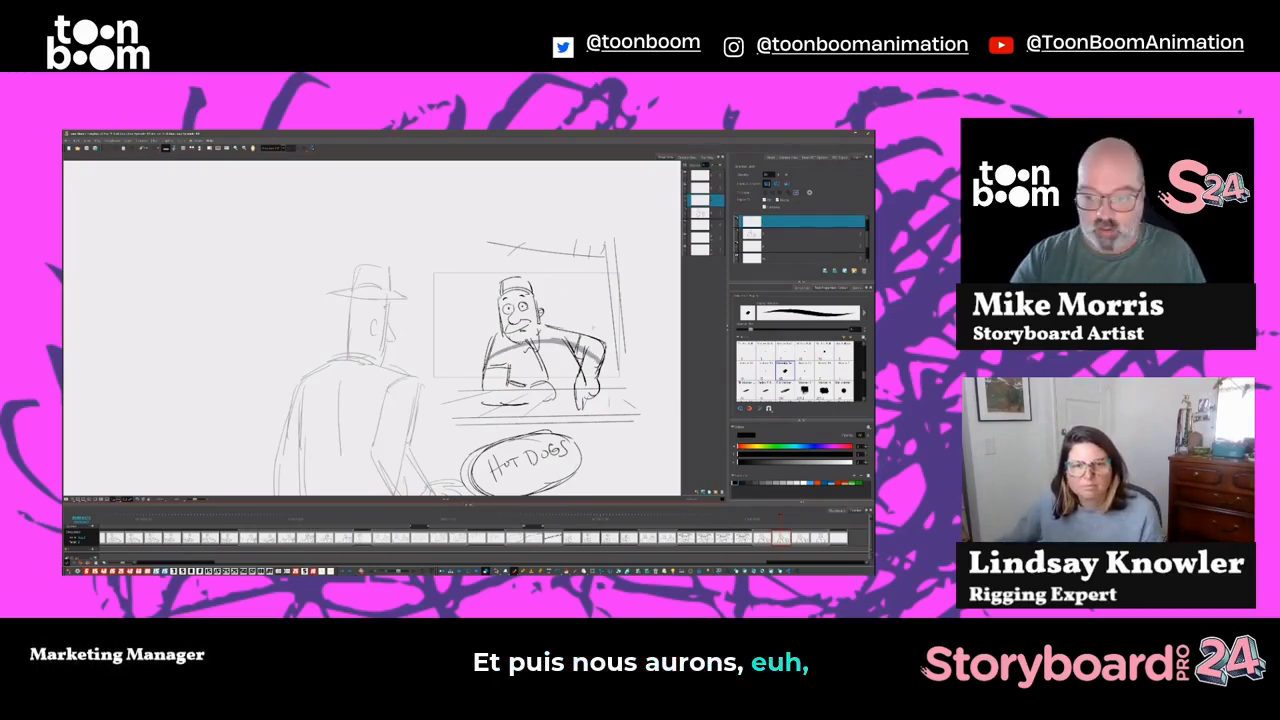
key("ctrl+z")
key("ctrl+z")
key("ctrl+shift+z")
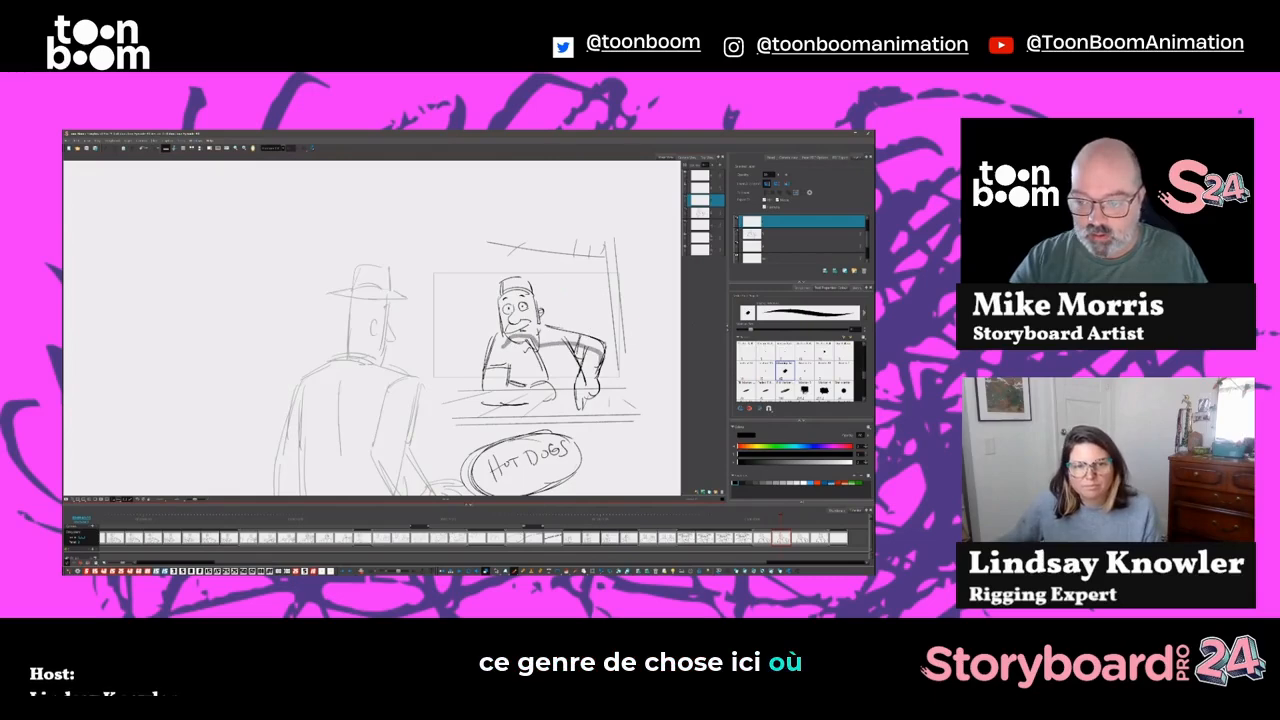
mouse_move(599, 380)
left_mouse_down()
mouse_move(579, 407)
mouse_move(576, 381)
left_mouse_up()
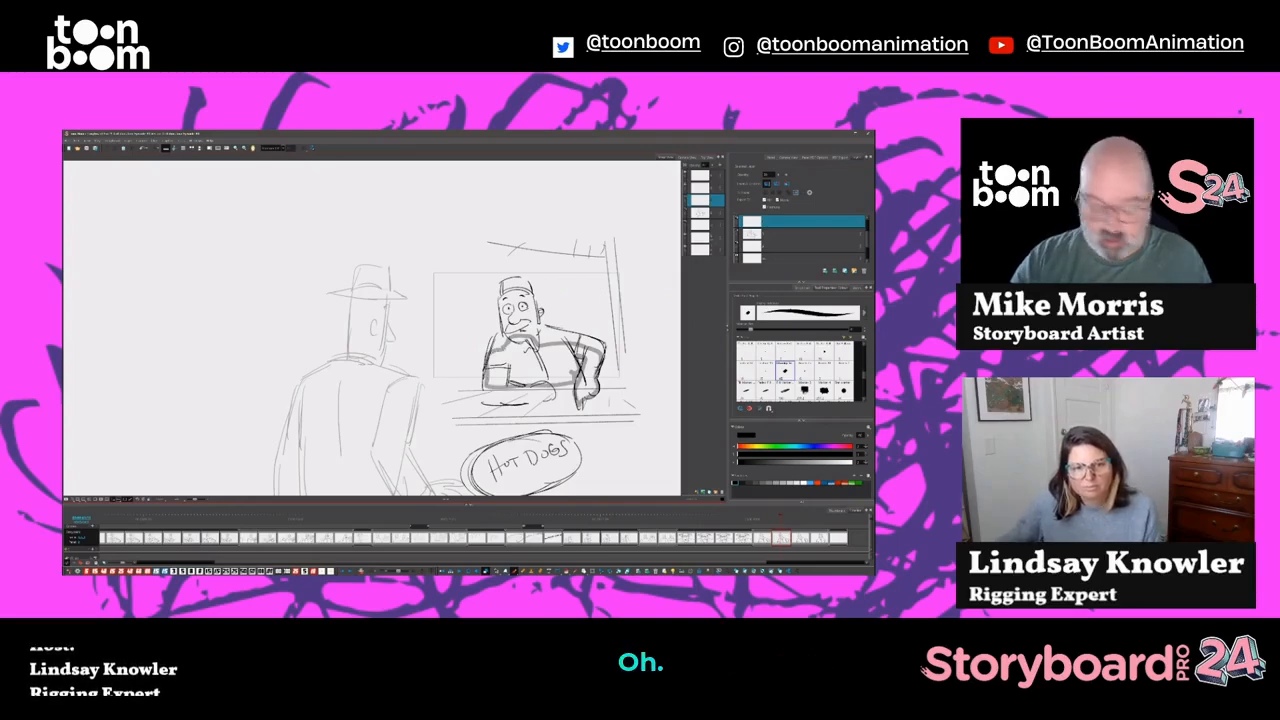
Undo the heavy outline strokes drawn over the vendor
key("ctrl+z")
key("ctrl+z")
key("ctrl+z")
key("ctrl+z")
key("ctrl+z")
key("ctrl+z")
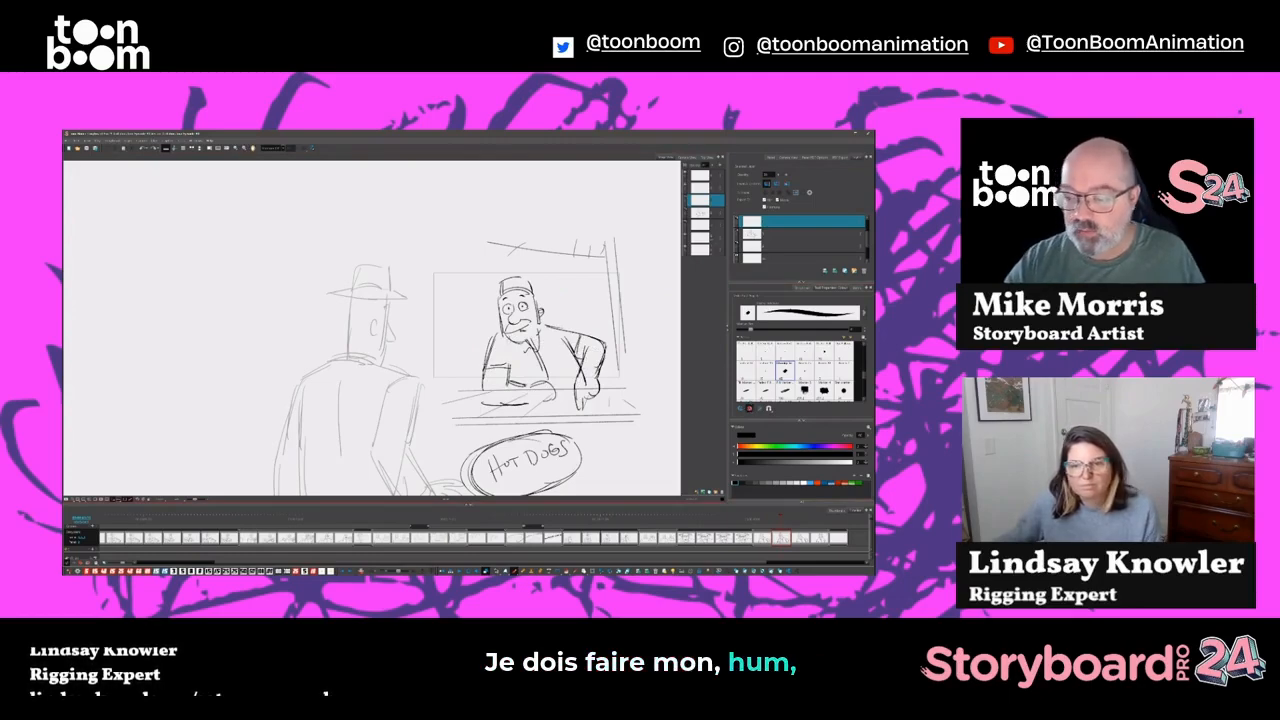
Outline the vendor's torso and arms with thick strokes and fill the enclosed shape with grey
mouse_move(599, 374)
left_mouse_down()
mouse_move(573, 339)
mouse_move(522, 341)
mouse_move(482, 380)
mouse_move(552, 404)
mouse_move(600, 393)
left_mouse_up()
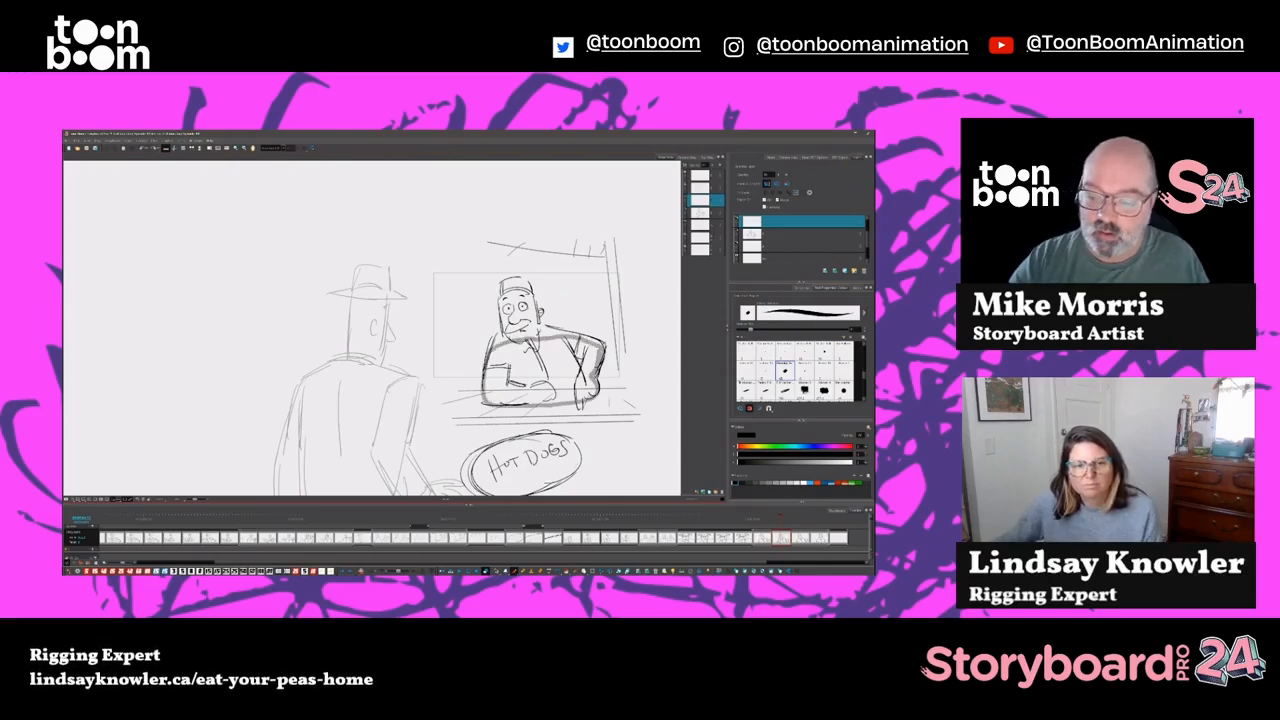
left_click(540, 375)
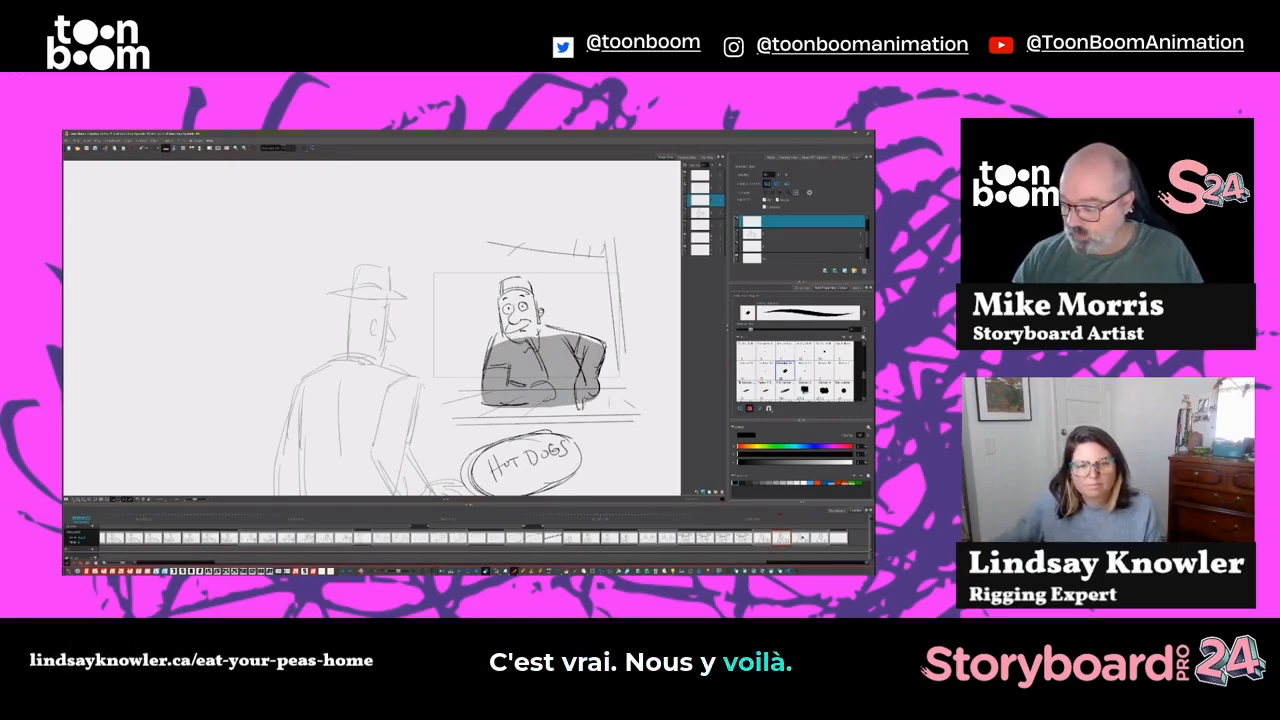
In the following panel, fade the hat man and shade the wide-eyed vendor's head and body grey inside a thick outline
key("Right")
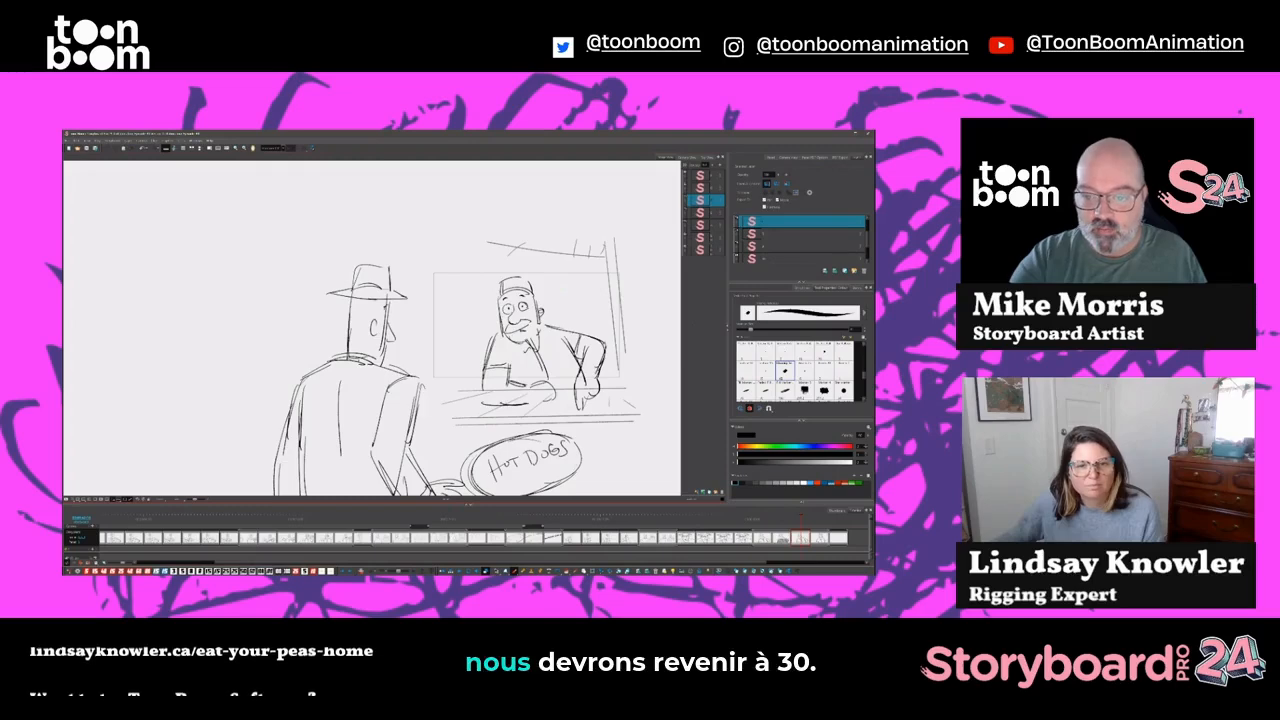
left_click_drag(502, 314, 530, 305)
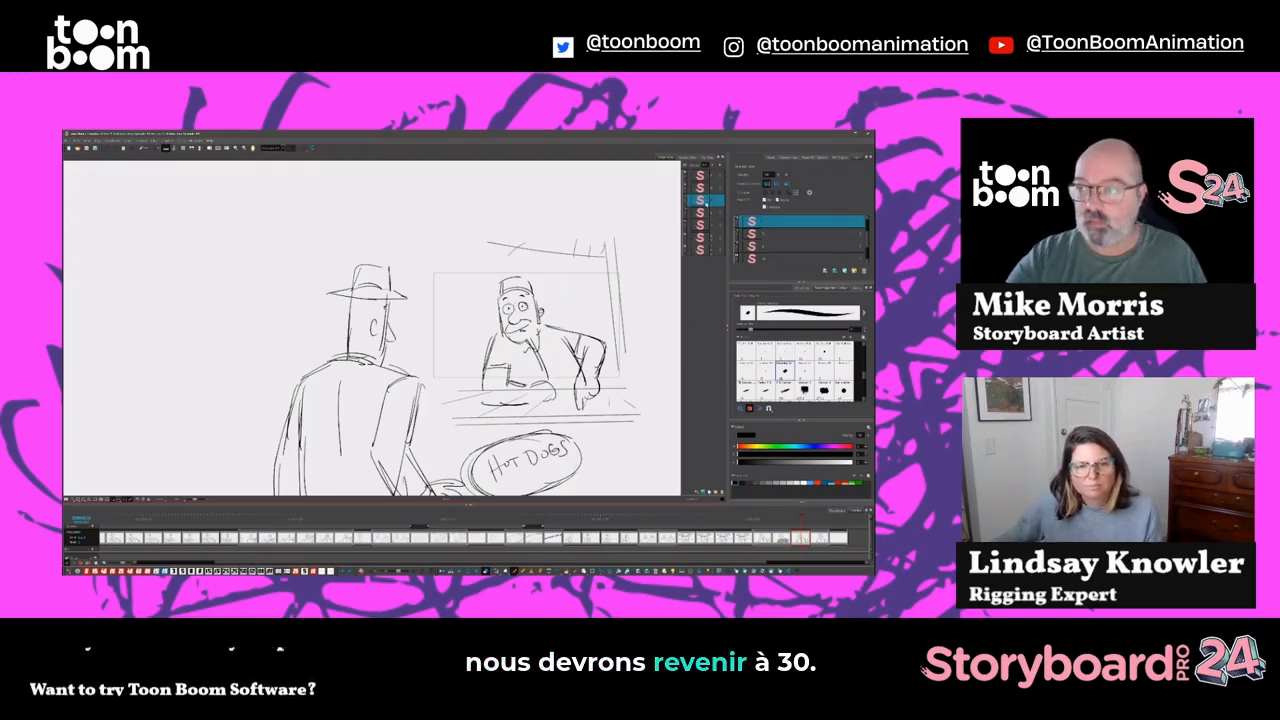
key("ctrl+z")
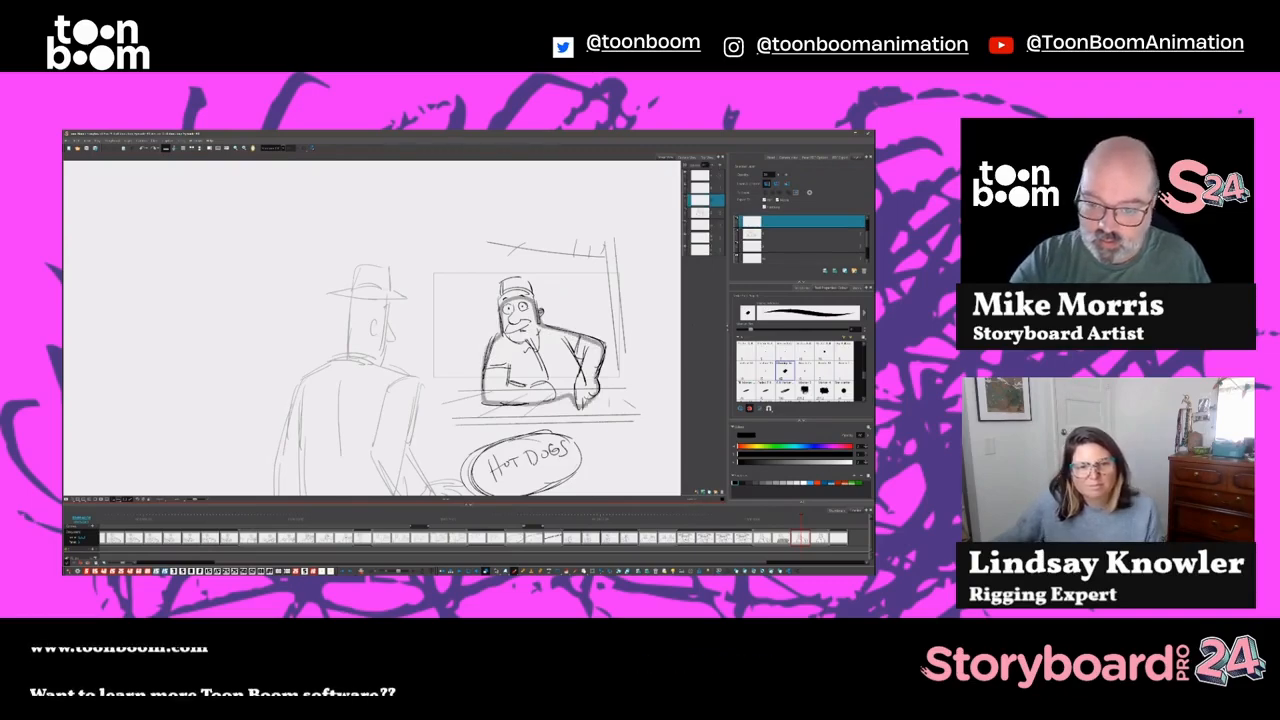
key("alt+s")
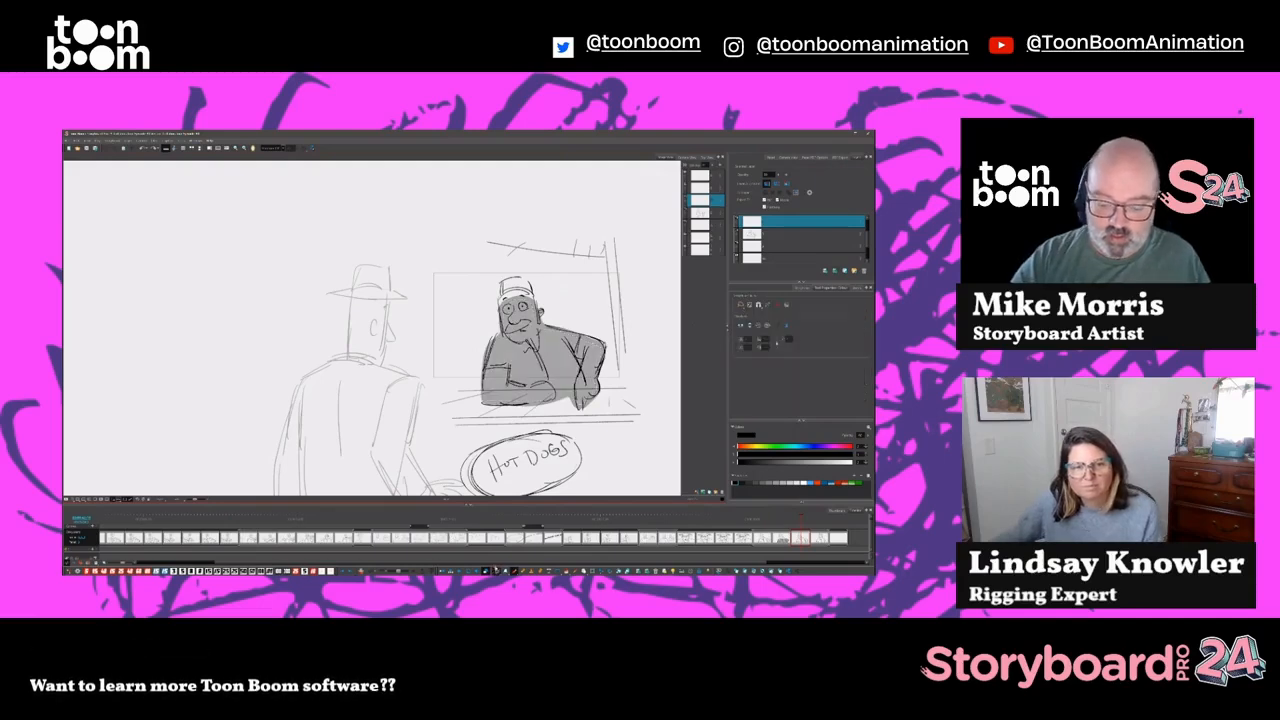
left_click(510, 309)
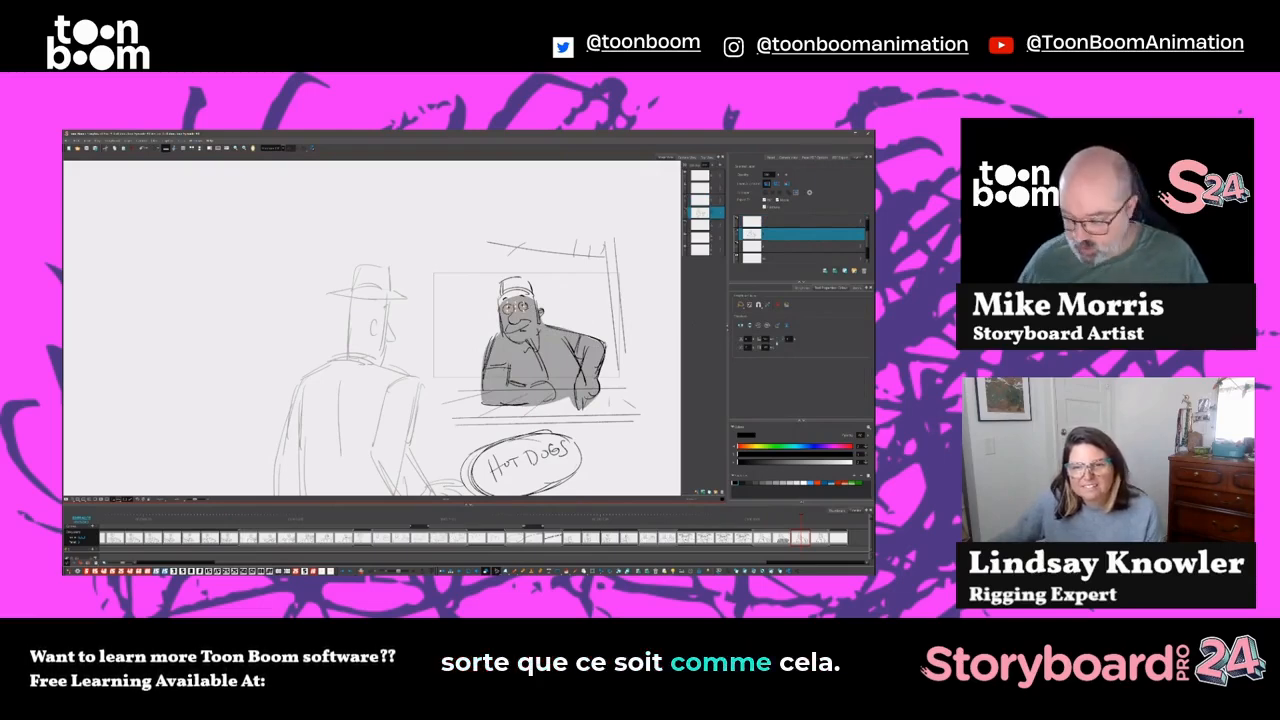
In the upright vendor panel, set the hat man's layer to 30% opacity, then outline the vendor and fill him grey
key("Right")
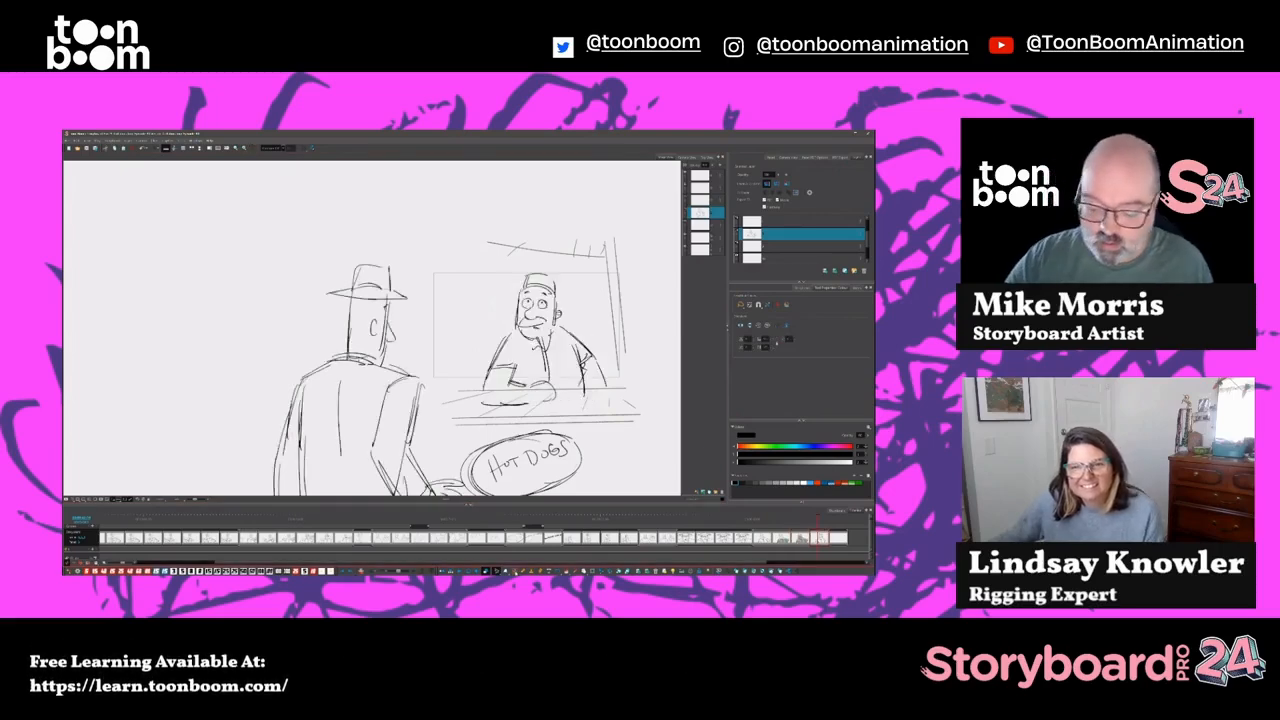
left_click(515, 571)
left_click(701, 200)
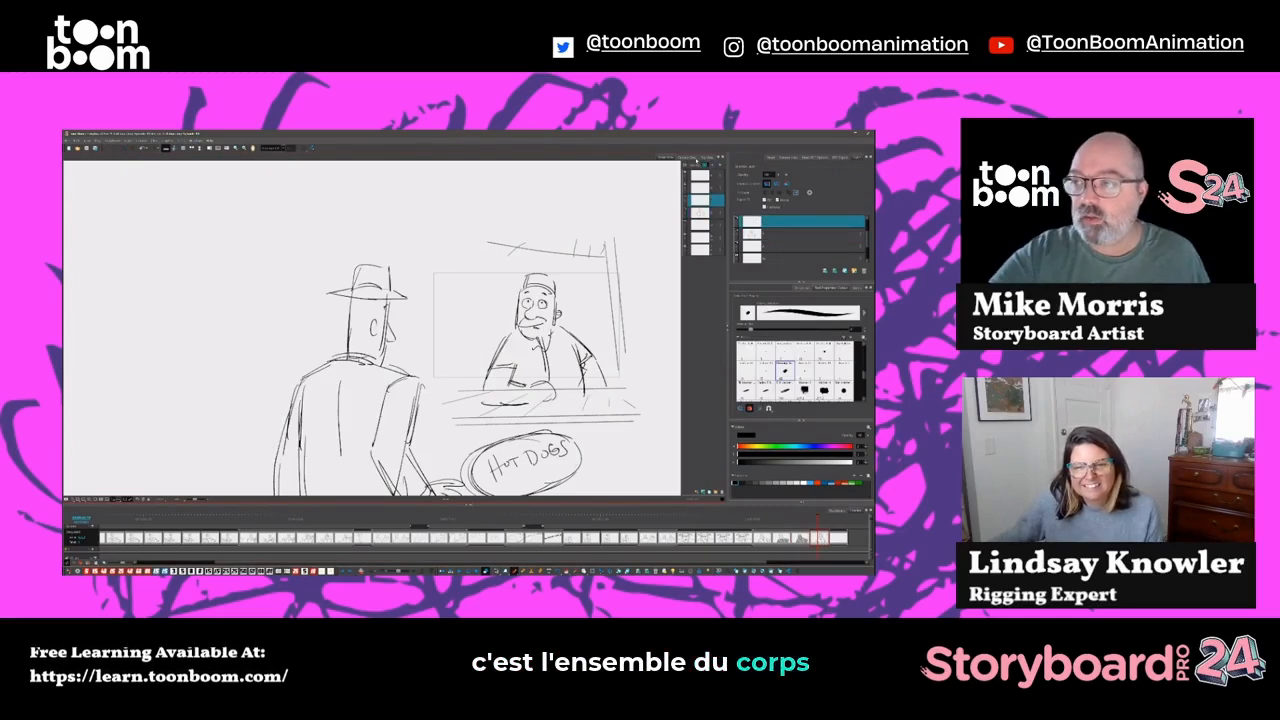
type("30")
key("Return")
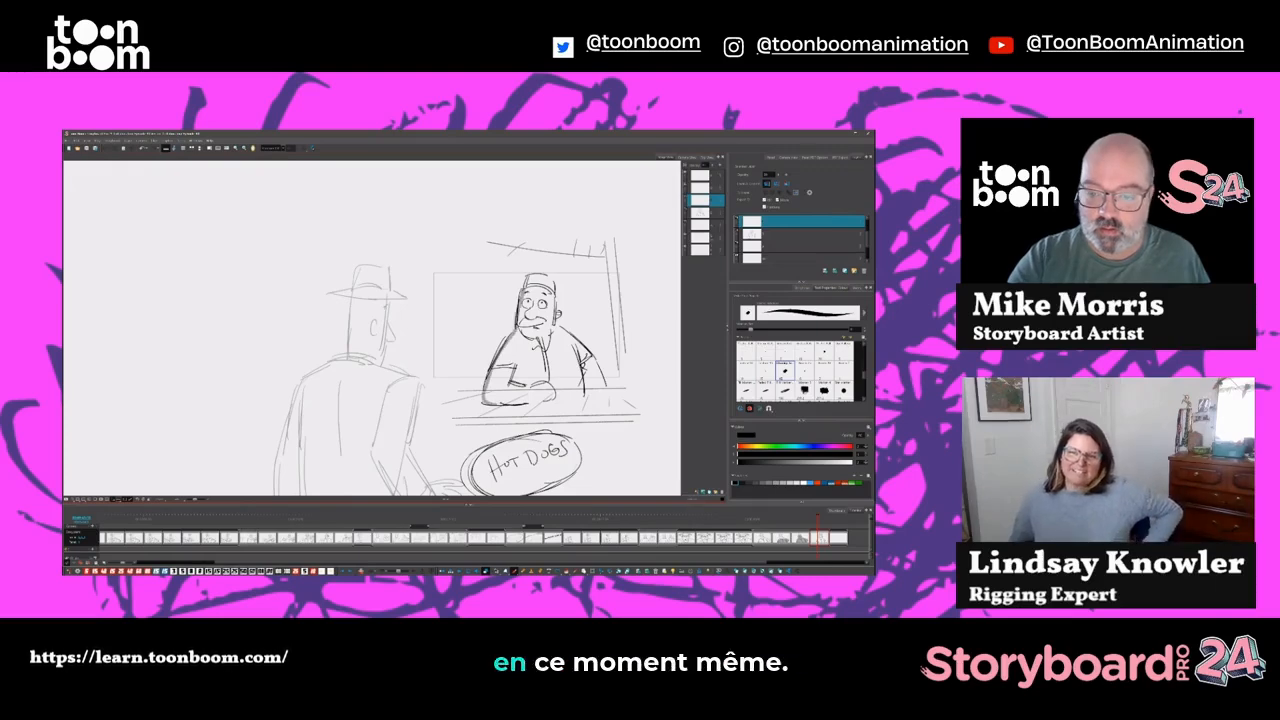
mouse_move(552, 276)
left_mouse_down()
mouse_move(558, 320)
mouse_move(607, 391)
left_mouse_up()
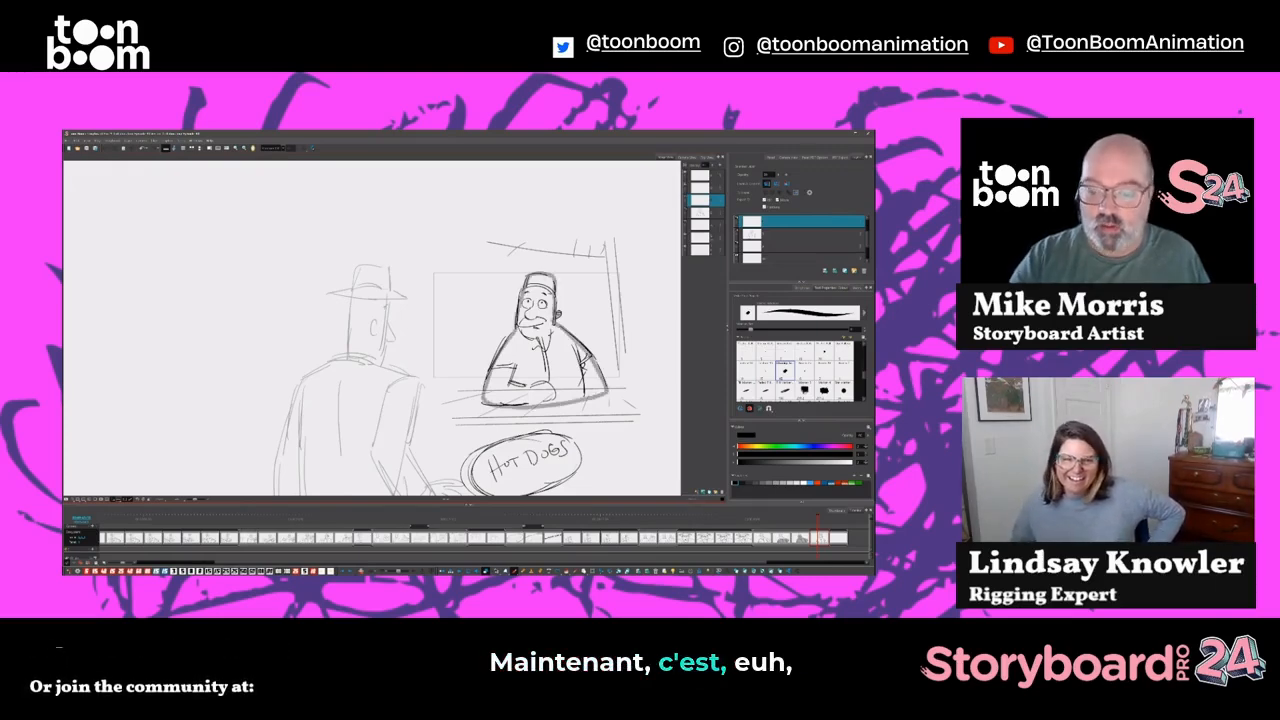
key("shift+m")
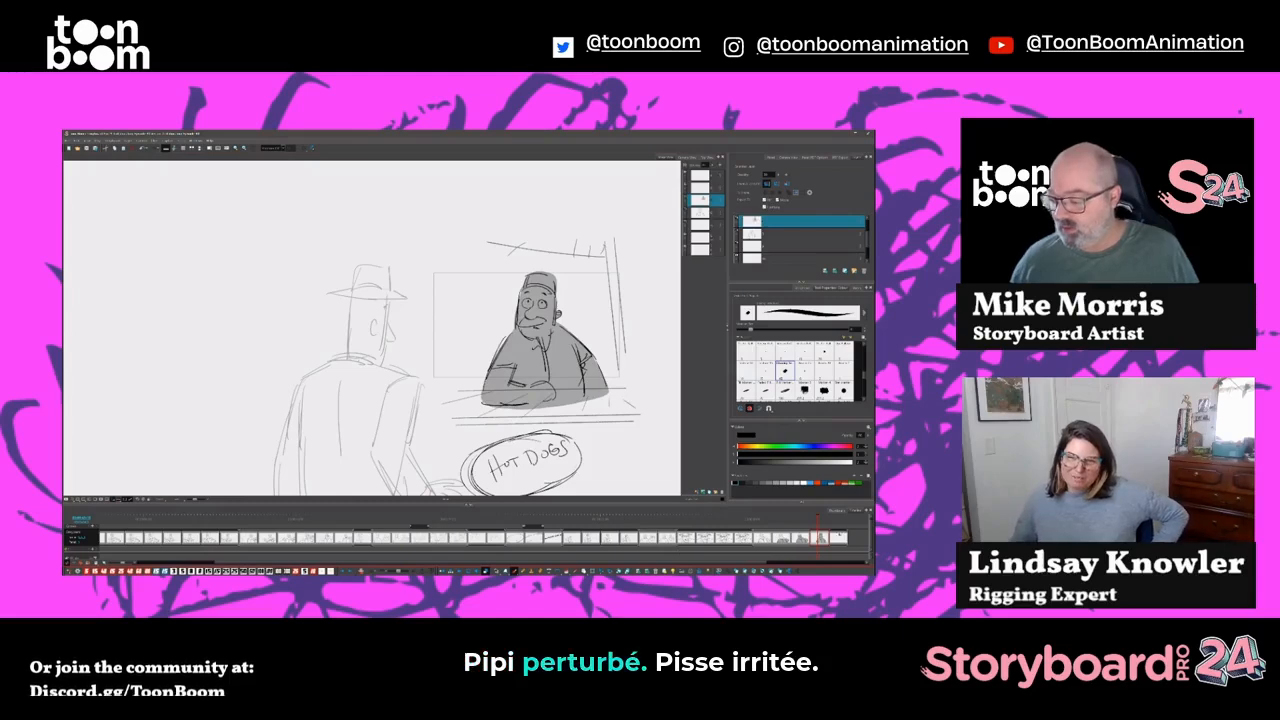
On the blank last panel, use a thinner brush to sketch a large round character with two slanted eyes looking down
left_click(839, 537)
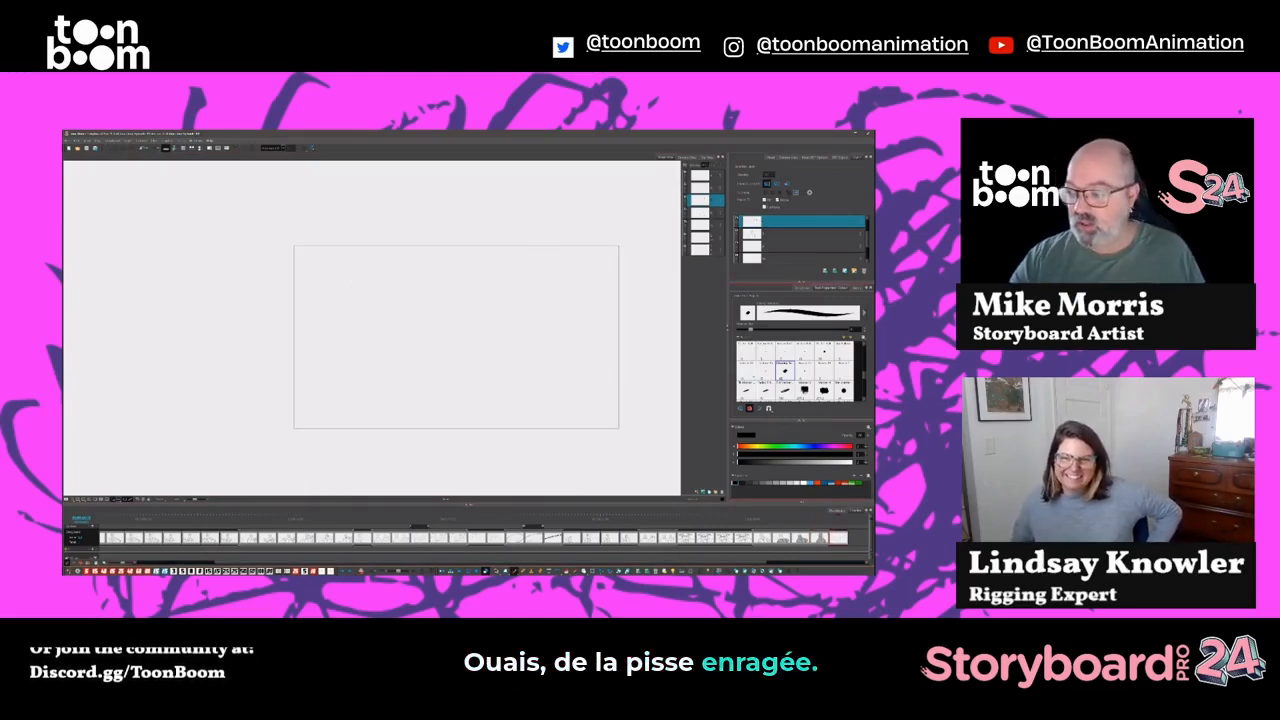
left_click(766, 372)
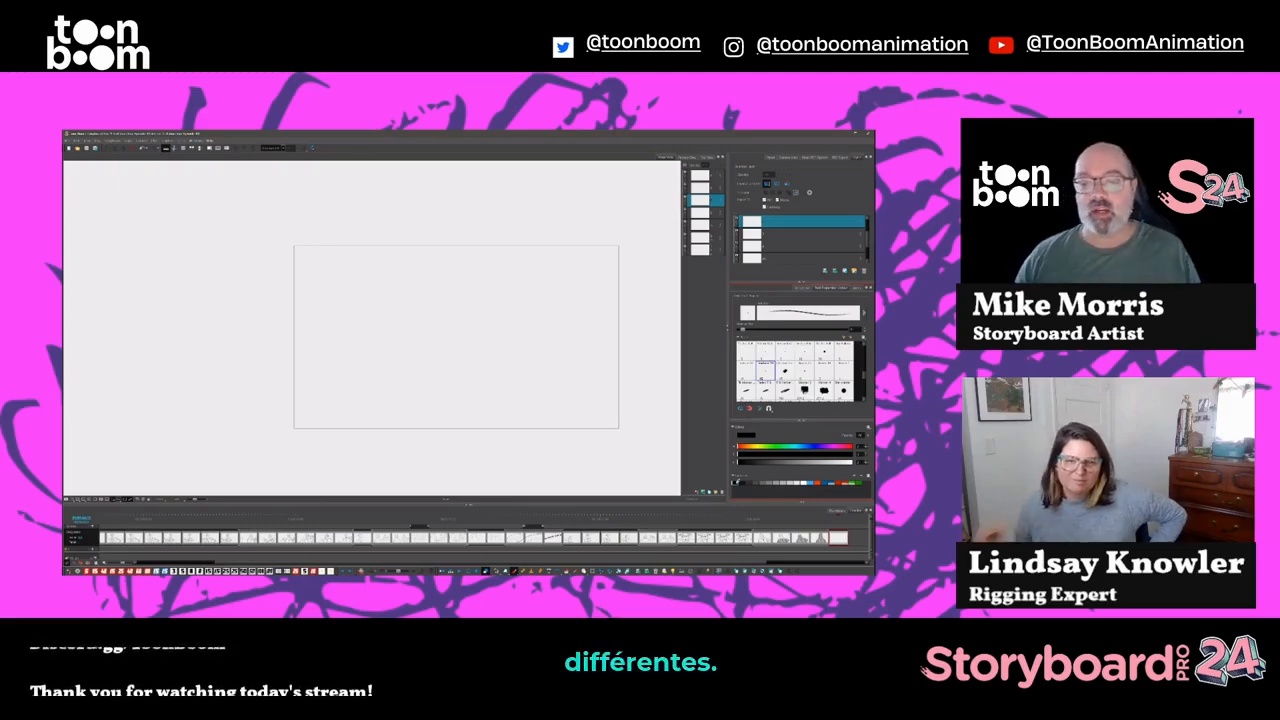
mouse_move(451, 286)
left_mouse_down()
mouse_move(363, 302)
mouse_move(400, 263)
mouse_move(440, 346)
mouse_move(412, 361)
left_mouse_up()
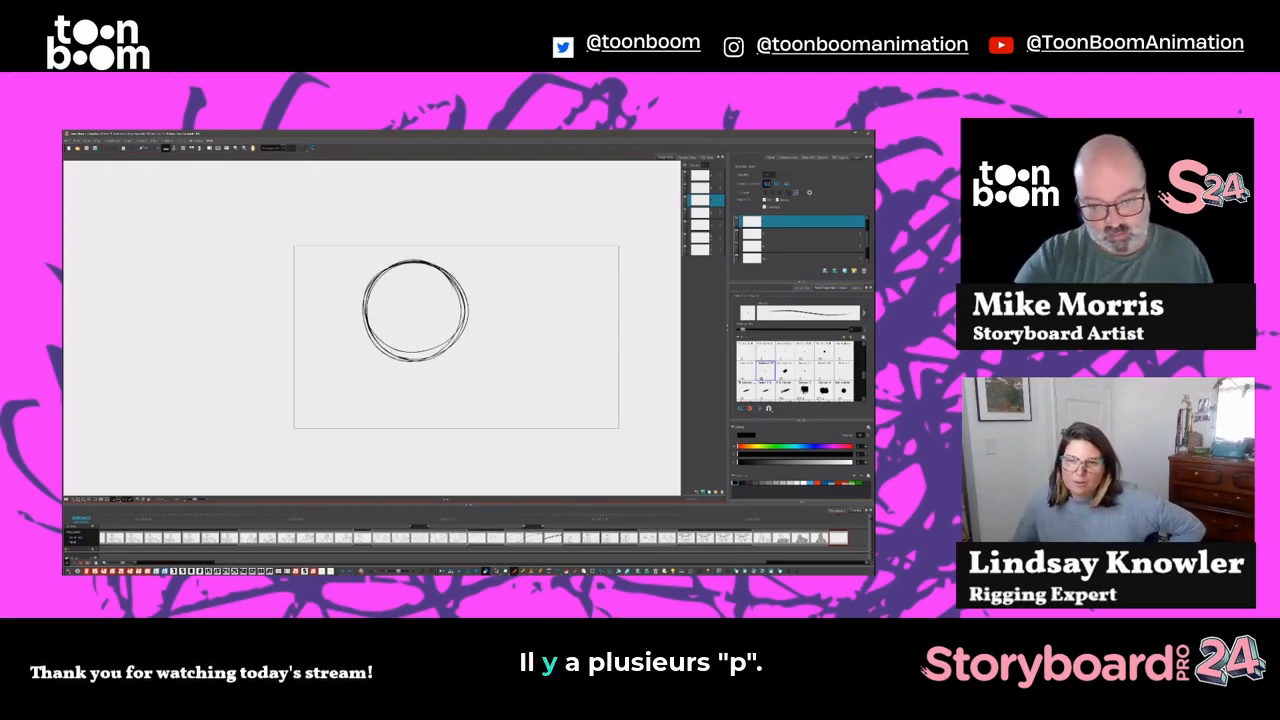
left_click_drag(438, 298, 457, 318)
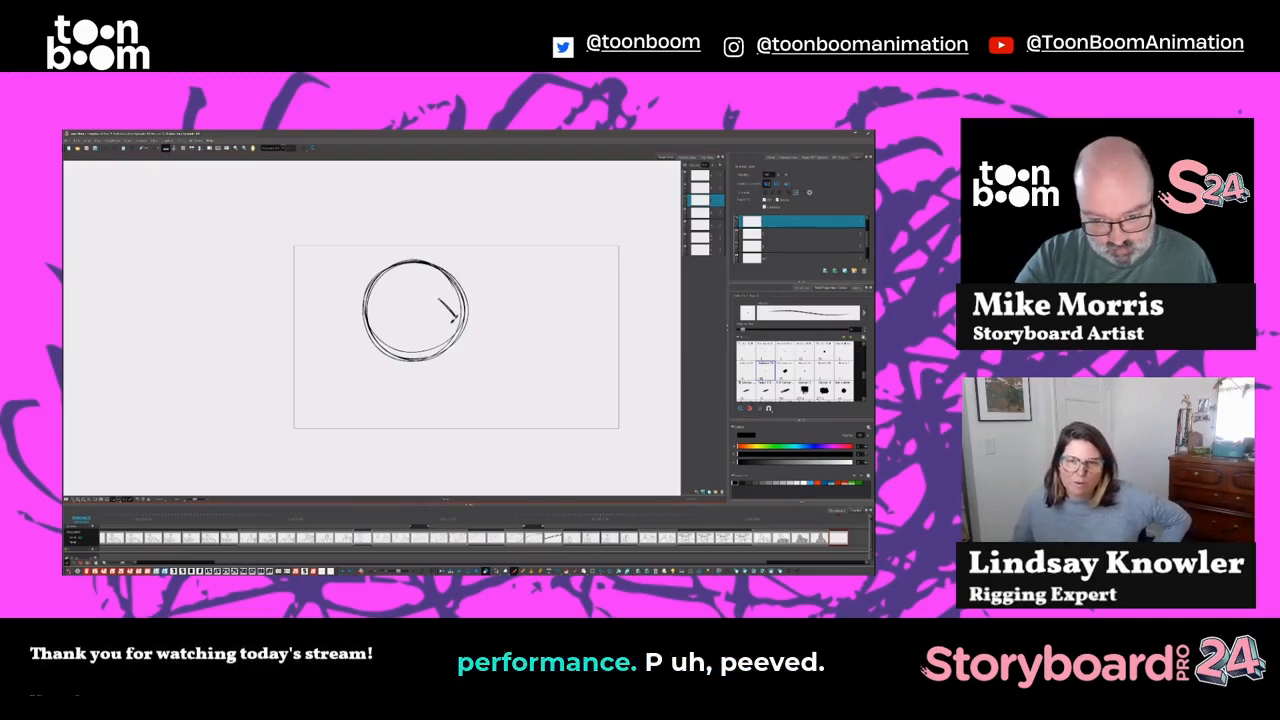
mouse_move(438, 313)
left_mouse_down()
mouse_move(456, 318)
mouse_move(424, 329)
left_mouse_up()
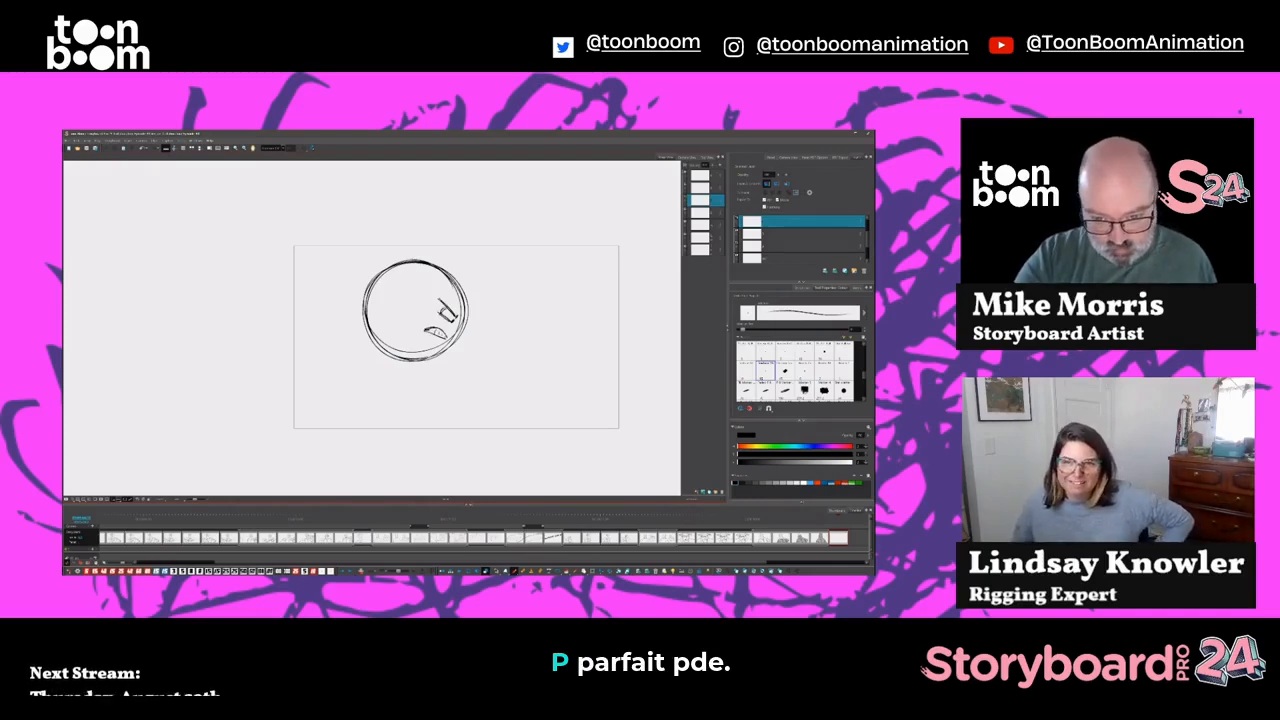
Add arms and legs to the round giant and sketch a tiny vendor with a cart and umbrella beside it
left_click_drag(390, 350, 407, 327)
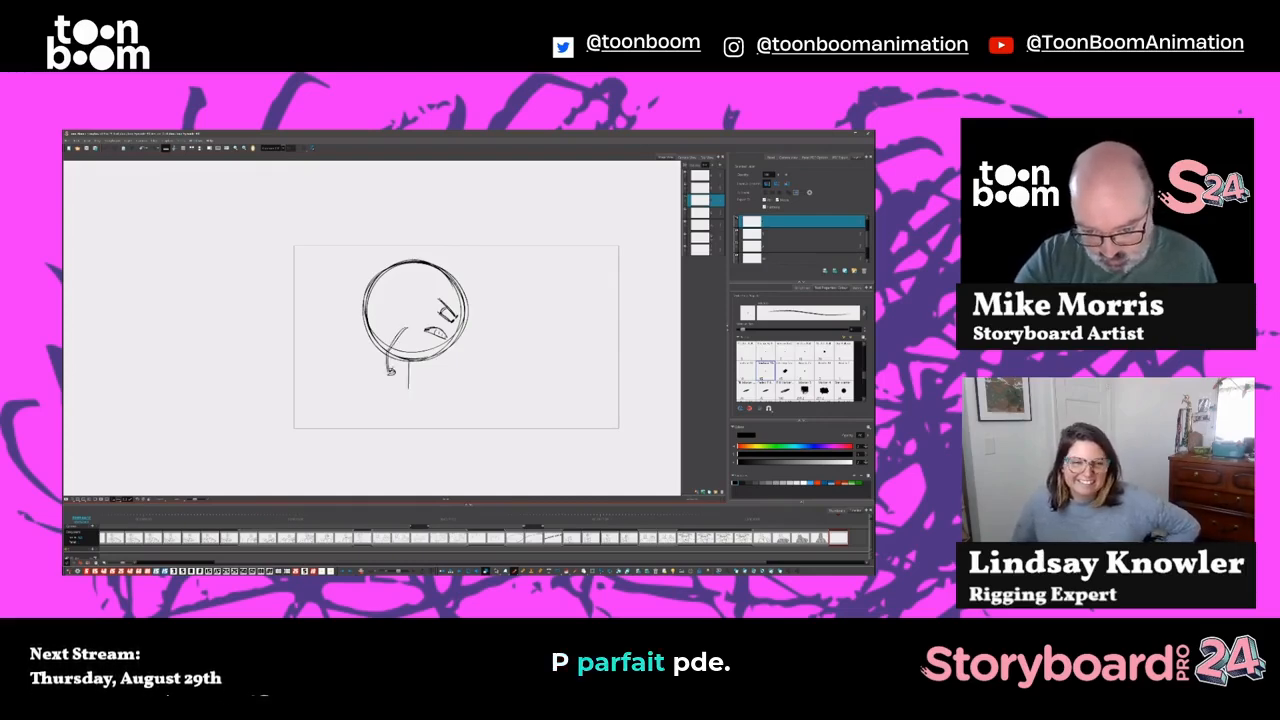
left_click_drag(417, 363, 418, 403)
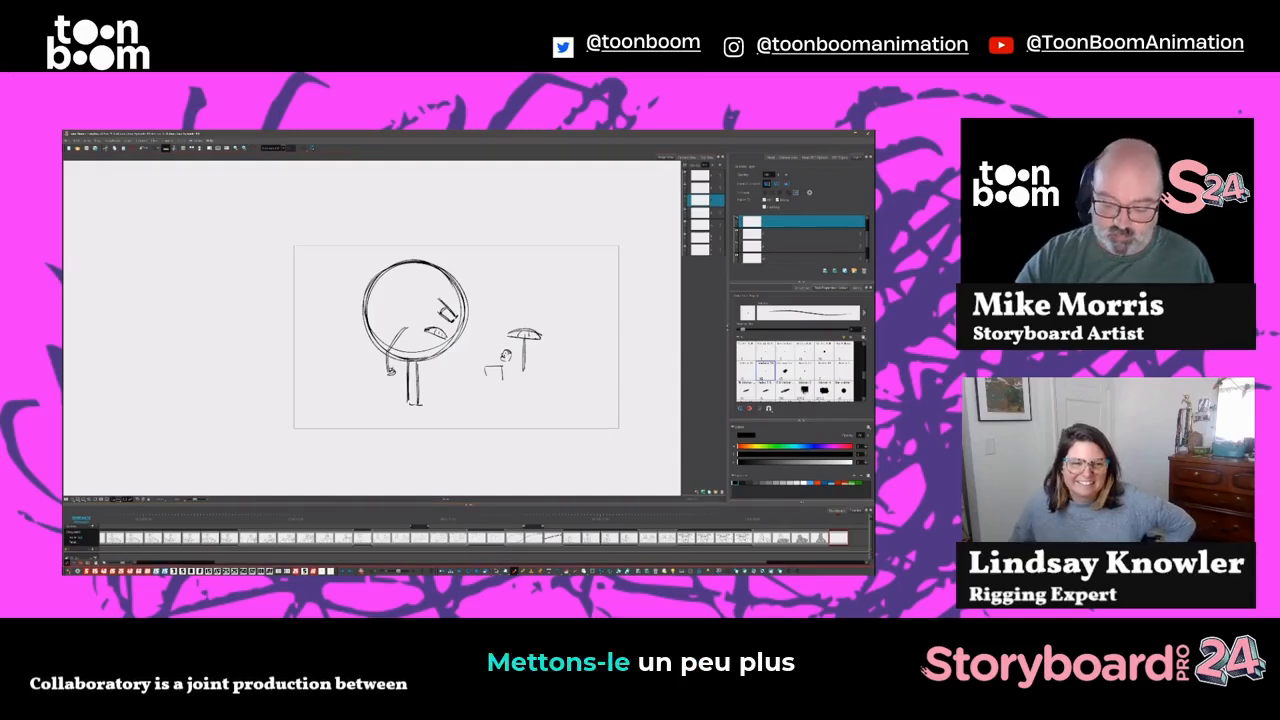
key("alt+s")
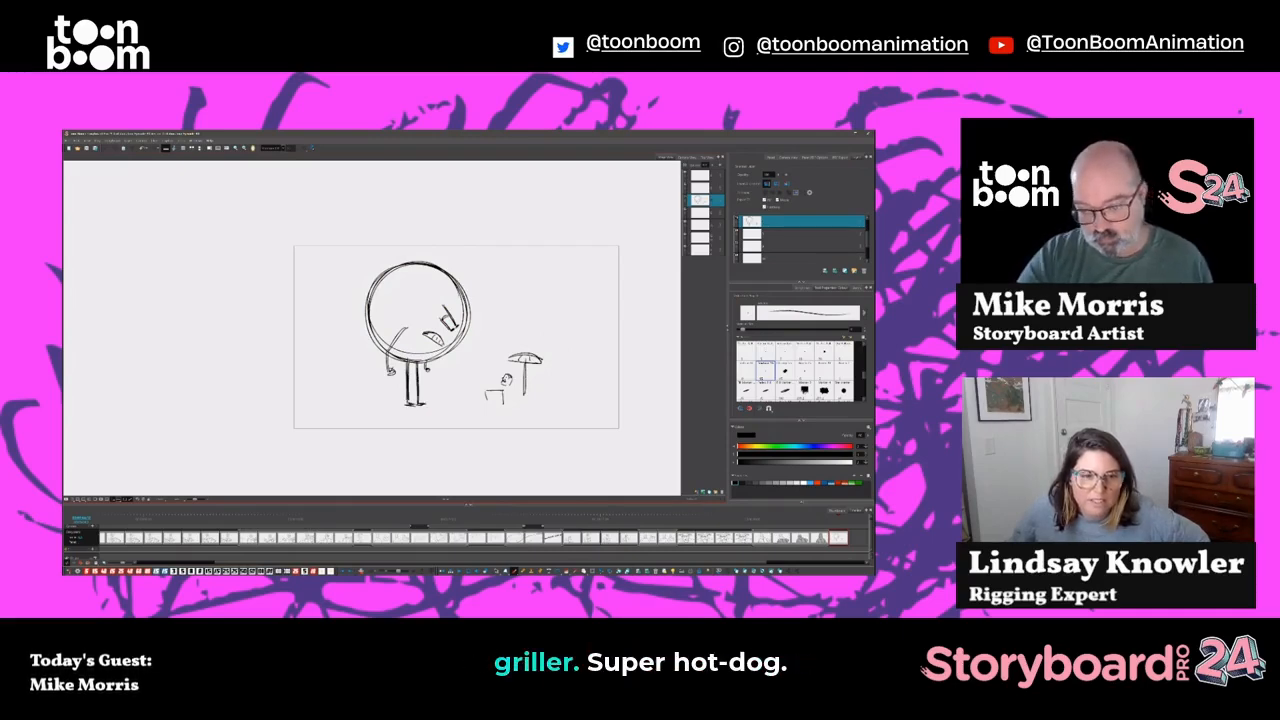
mouse_move(511, 377)
left_mouse_down()
mouse_move(519, 397)
mouse_move(498, 389)
mouse_move(488, 408)
left_mouse_up()
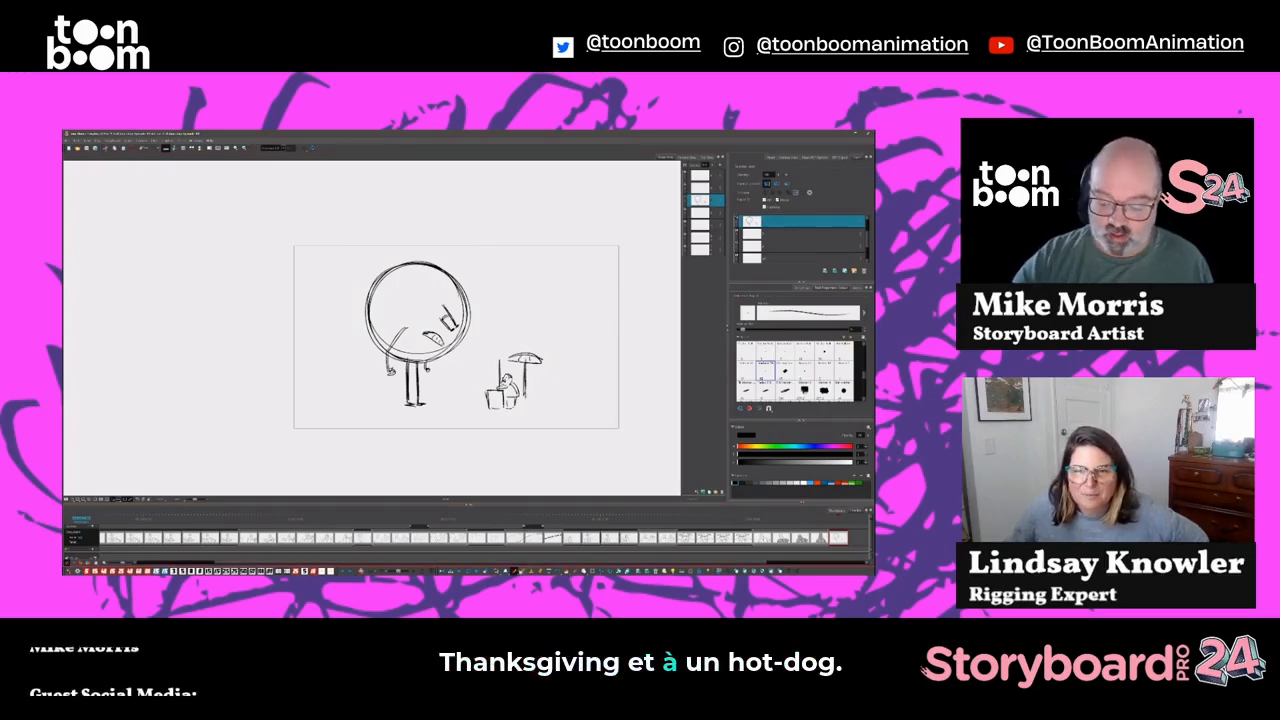
Move the umbrella over the tiny vendor's cart and delete its old pole
key("alt+s")
mouse_move(532, 368)
left_mouse_down()
mouse_move(521, 398)
mouse_move(527, 364)
mouse_move(500, 355)
left_mouse_up()
key("Delete")
left_click(566, 387)
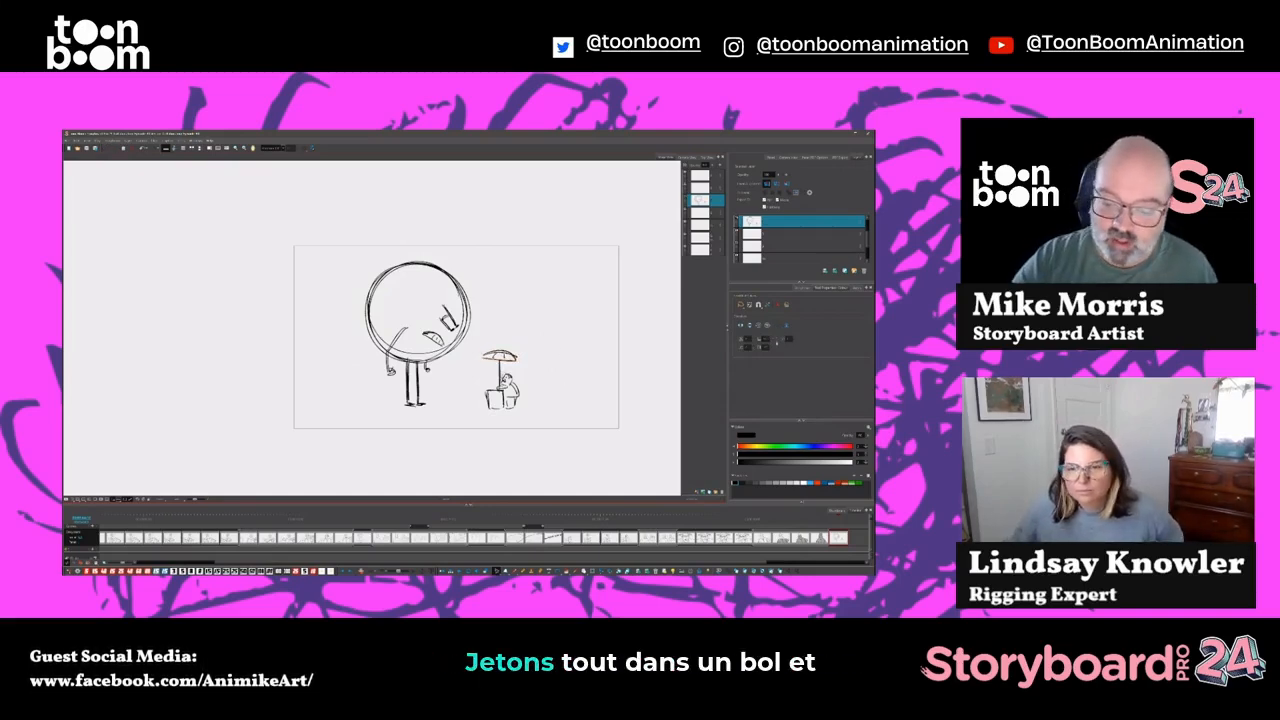
left_click(506, 381)
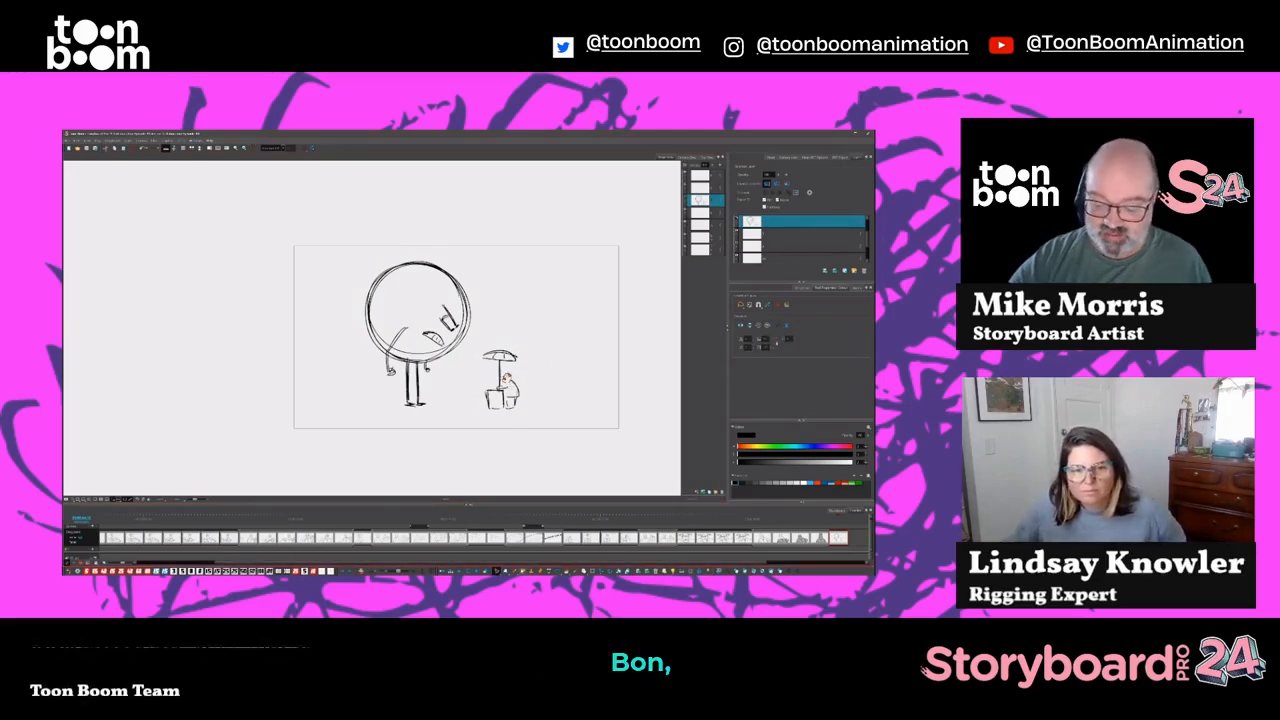
Draw a horizontal ground line behind the giant and the cart, extending past the frame on the cart's side
left_click(515, 571)
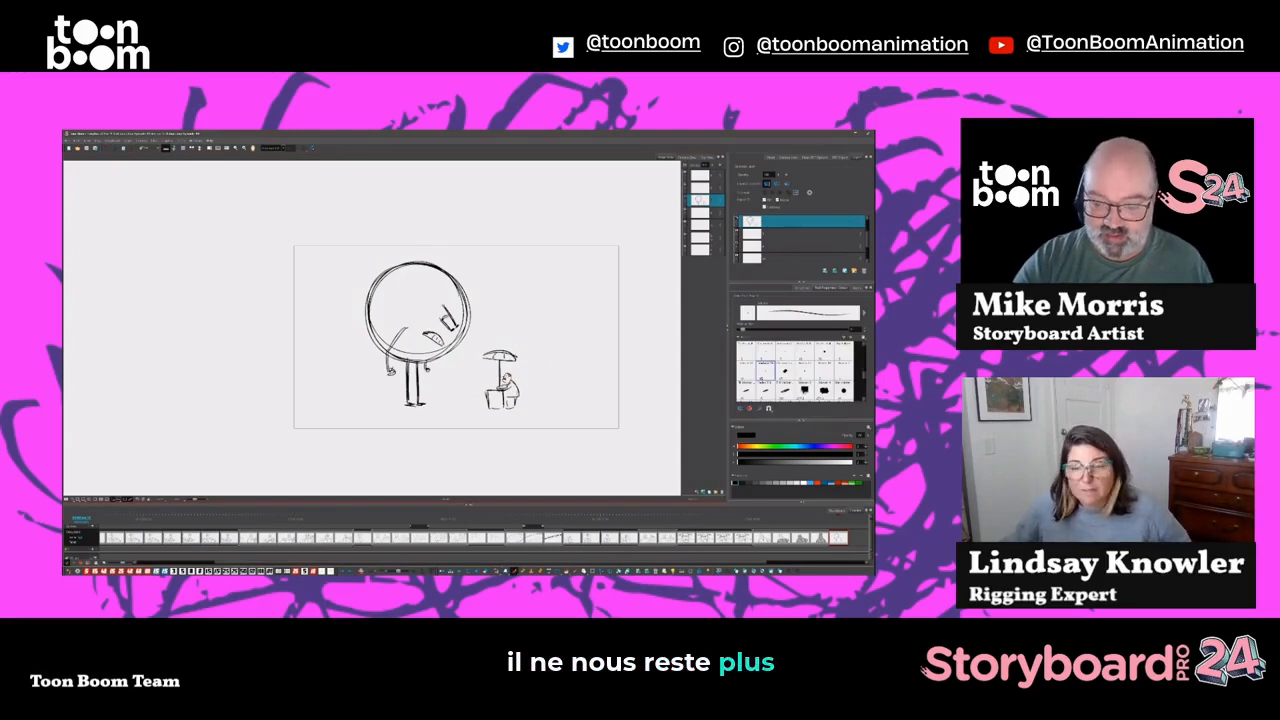
left_click_drag(355, 397, 627, 395)
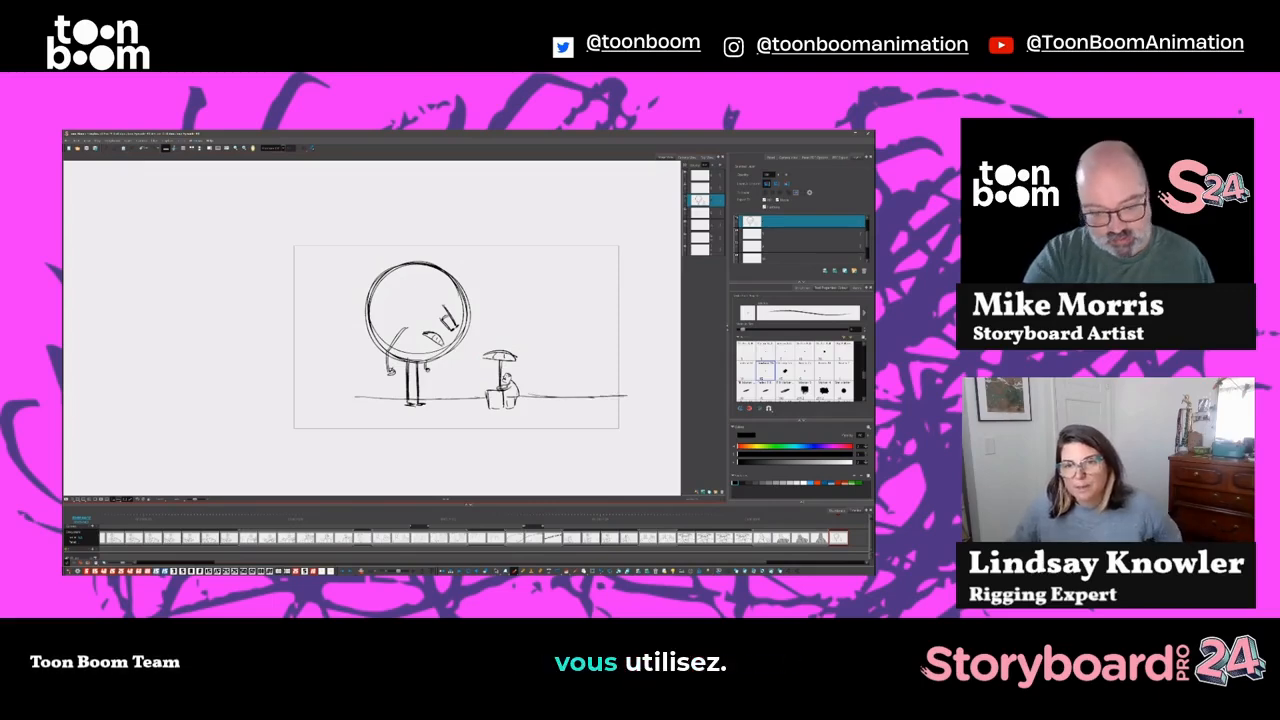
left_click_drag(375, 396, 310, 398)
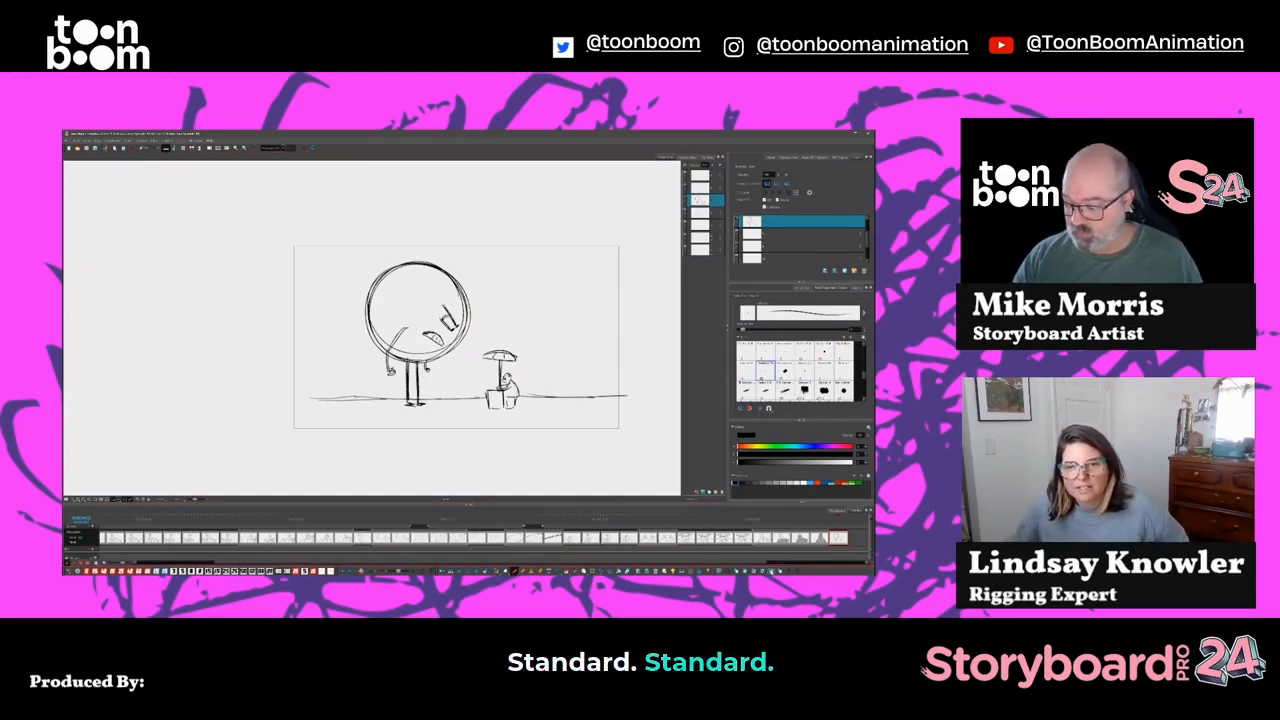
Duplicate the giant's panel and replace the arm nearest the cart with one reaching toward the vendor
left_click(771, 571)
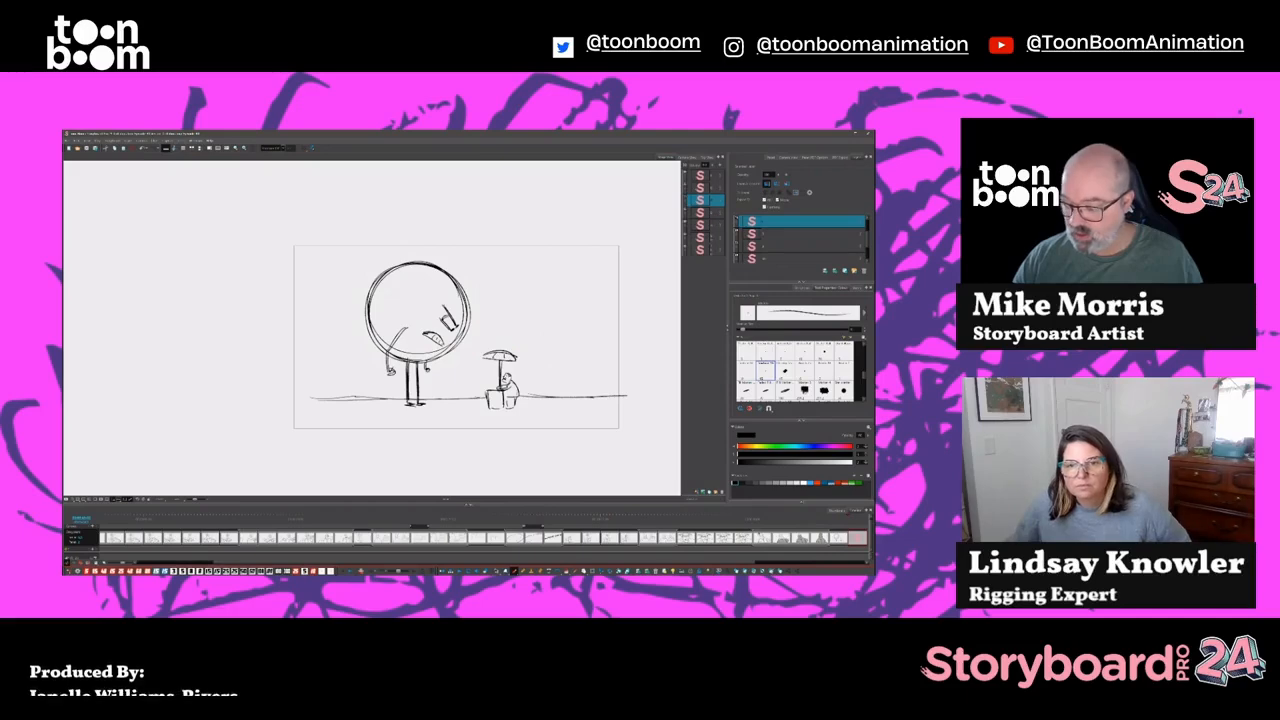
key("alt+s")
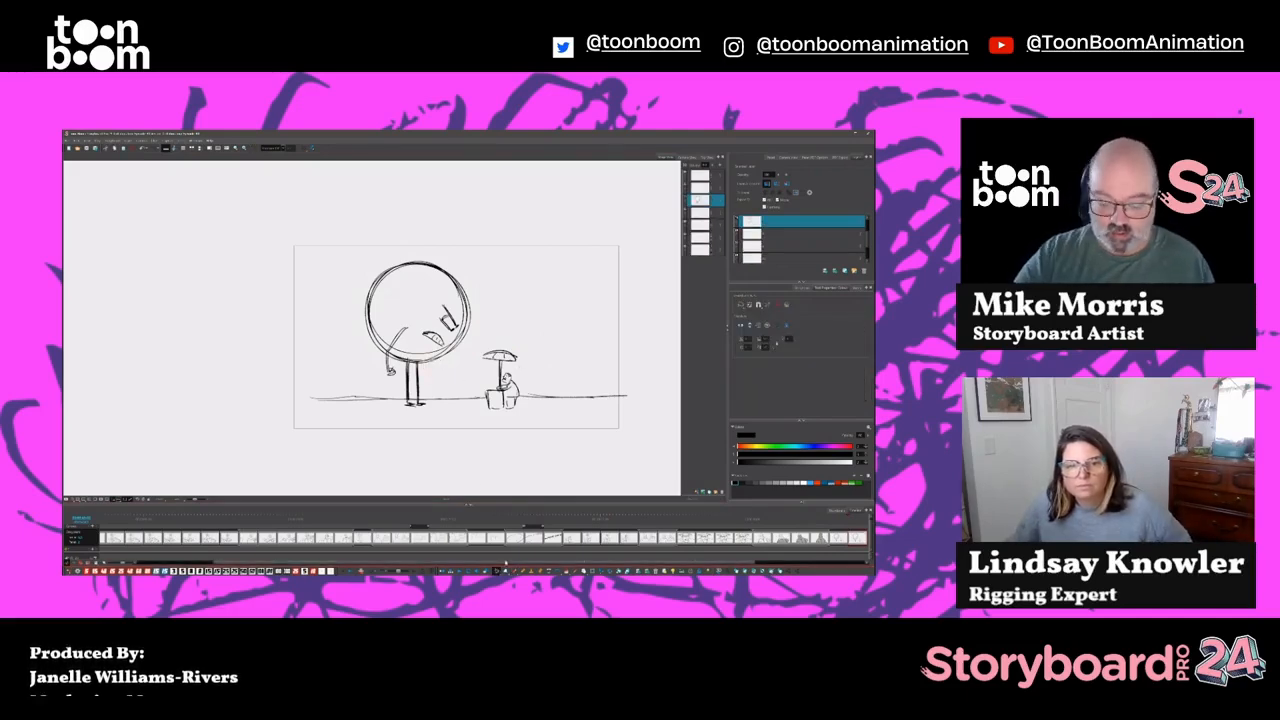
key("alt+b")
left_click_drag(443, 357, 481, 376)
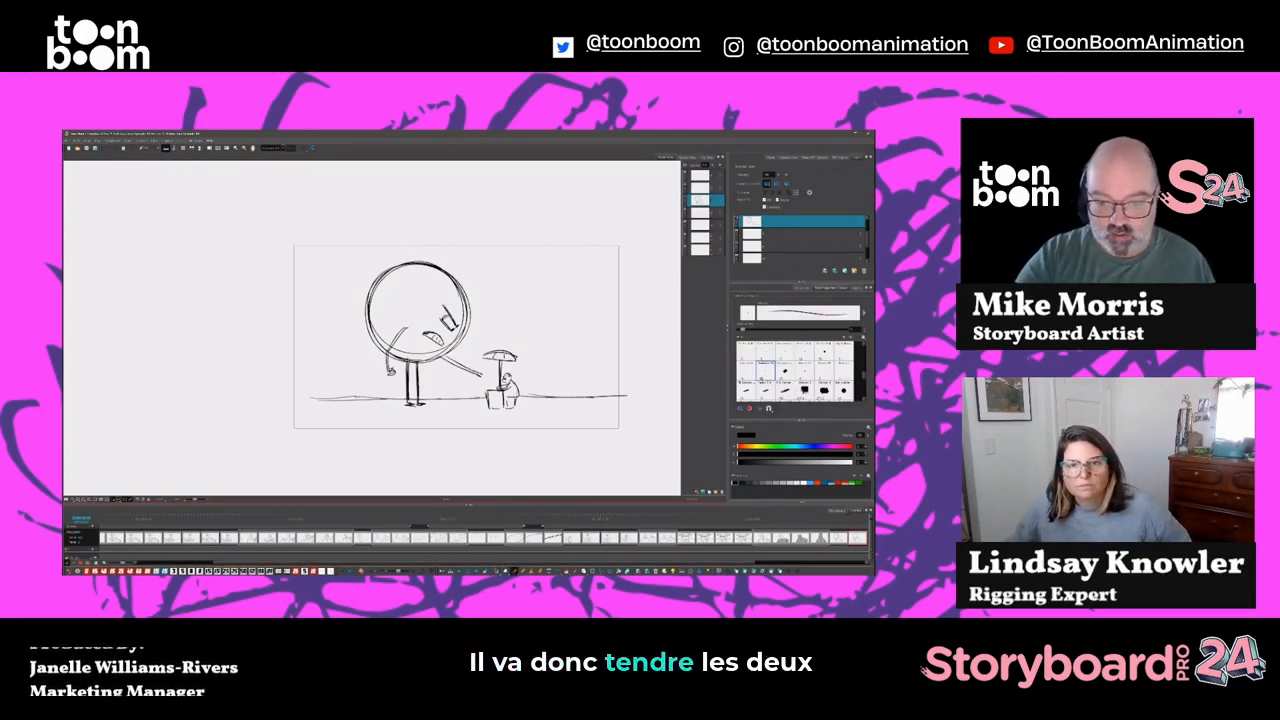
Delete the giant's remaining hanging arm and draw a second arm with a hand reaching toward the vendor
key("alt+s")
left_click(398, 335)
key("Delete")
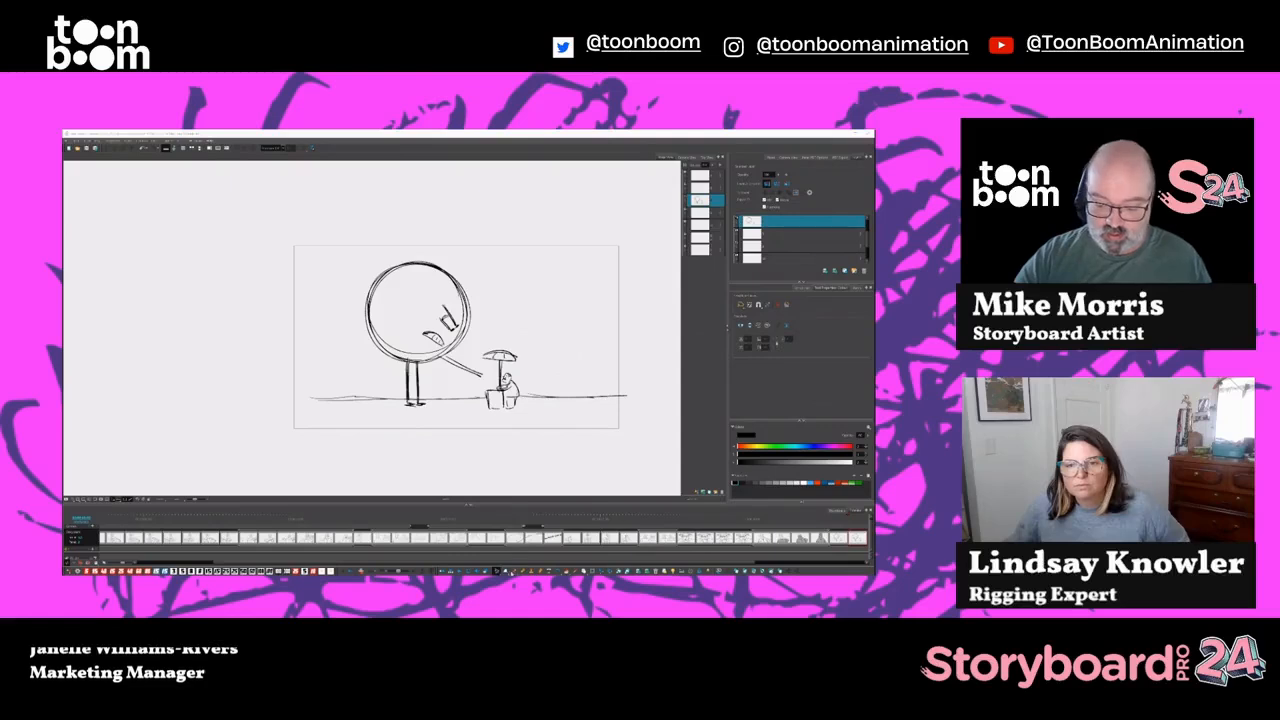
key("alt+b")
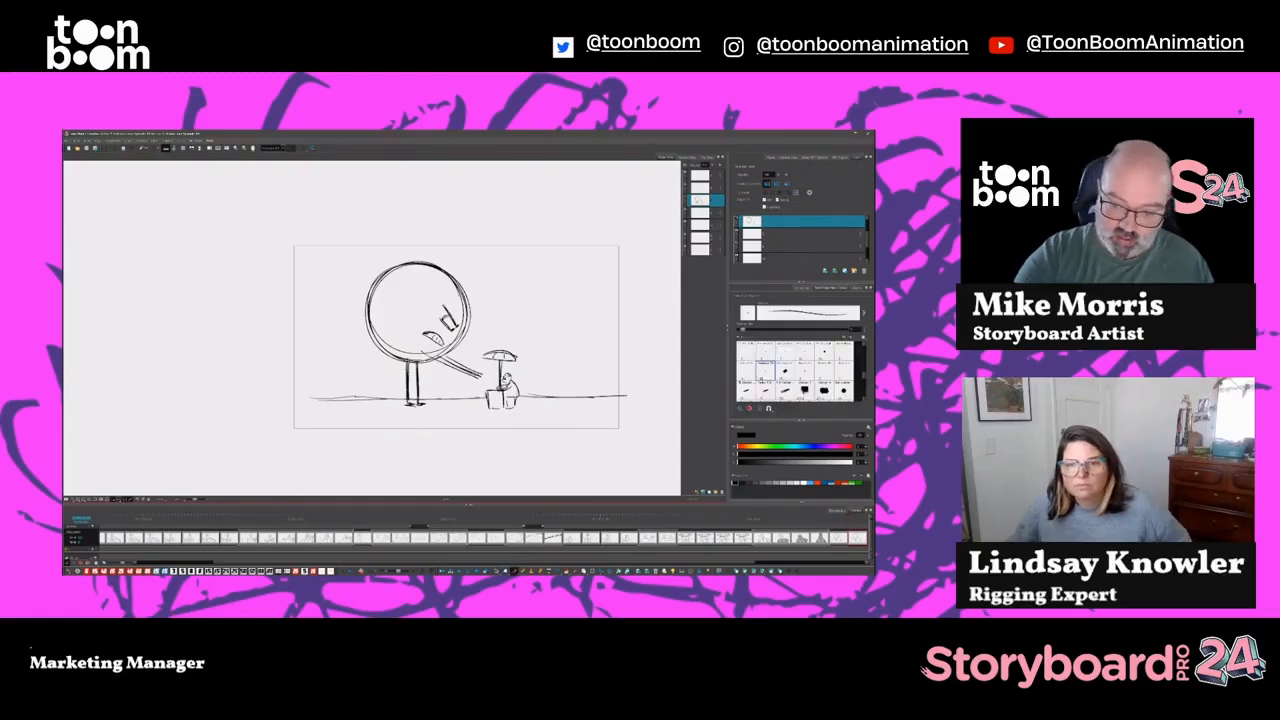
Lower the giant's body, face and arms onto the cart and redraw the straight legs as bent ones
key("alt+s")
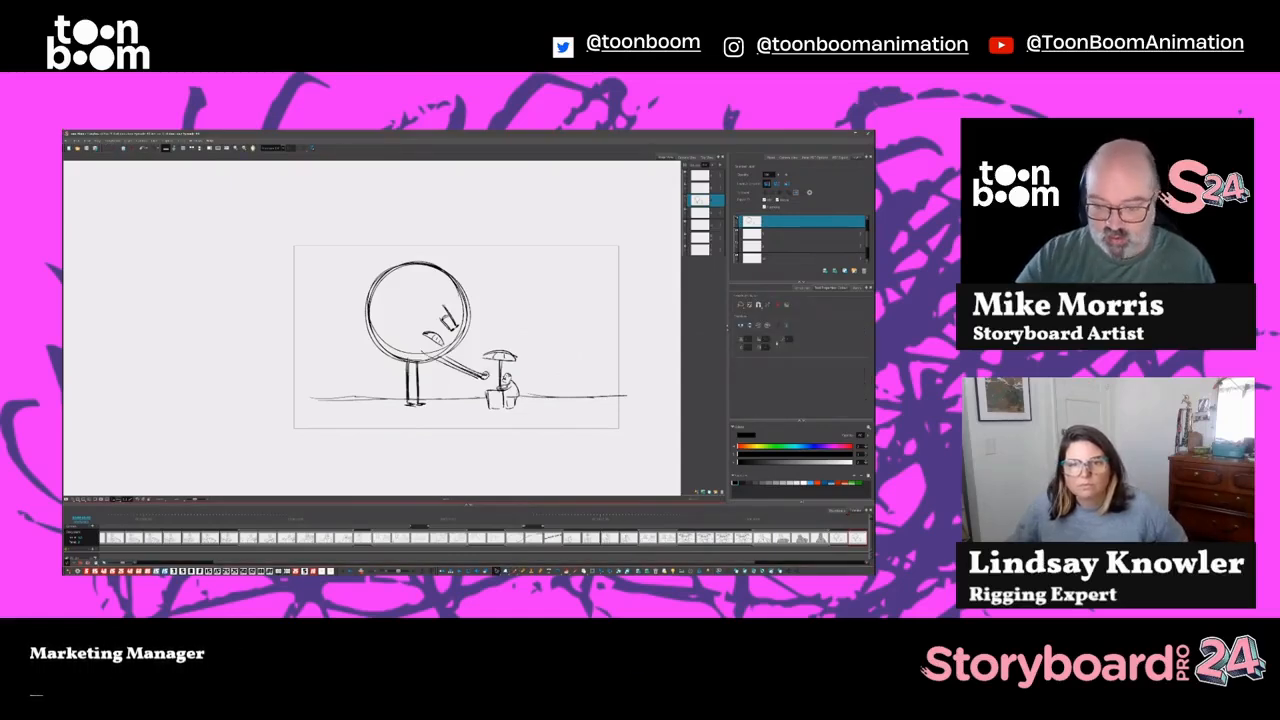
left_click_drag(411, 336, 372, 348)
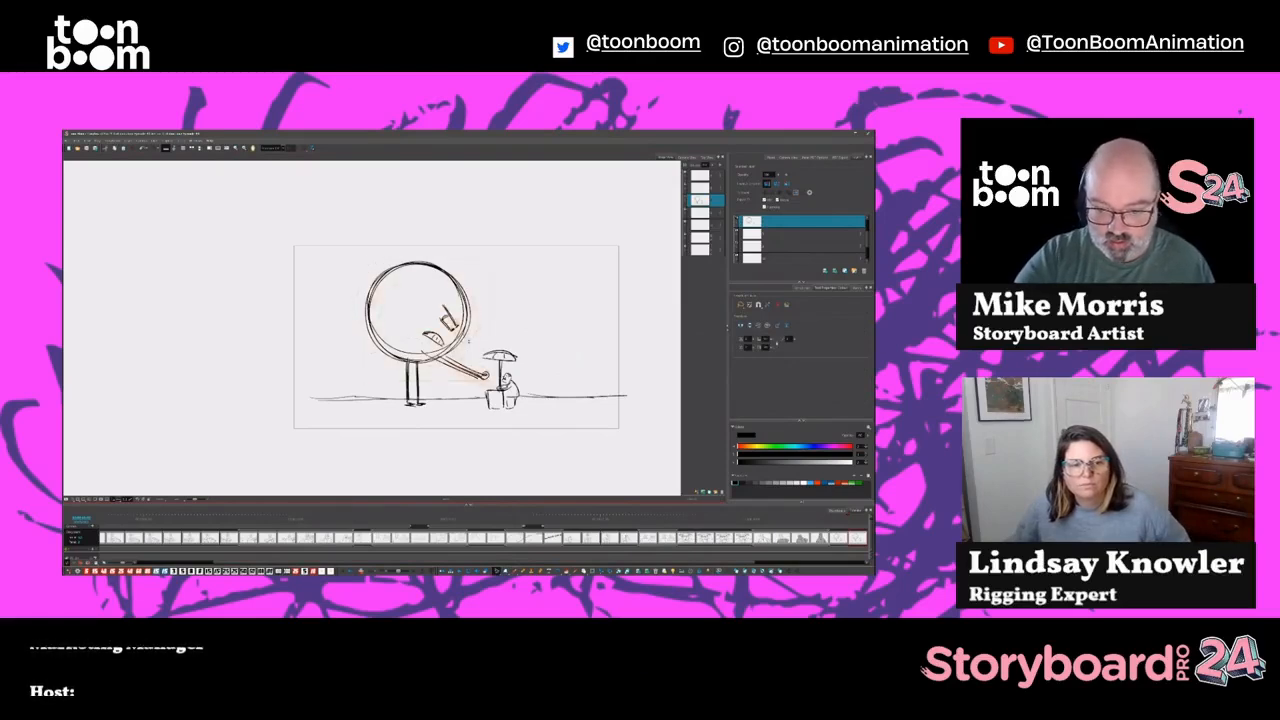
left_click_drag(468, 341, 489, 356)
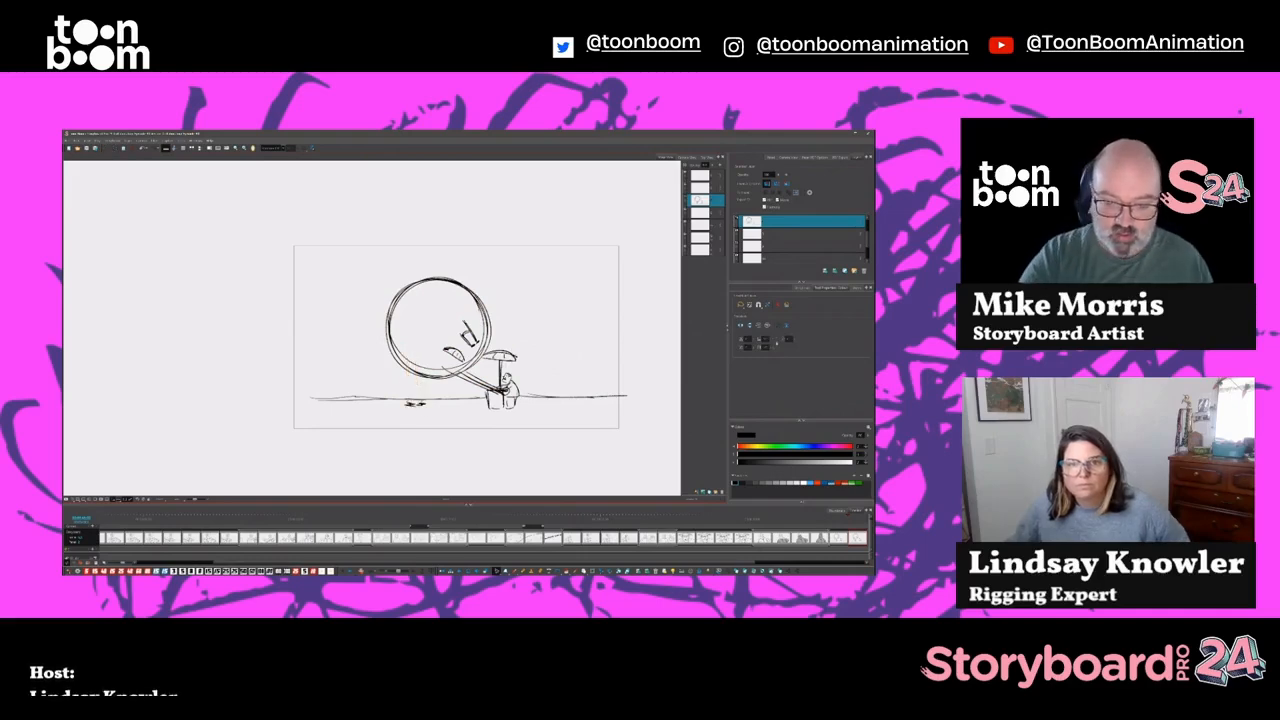
key("alt+b")
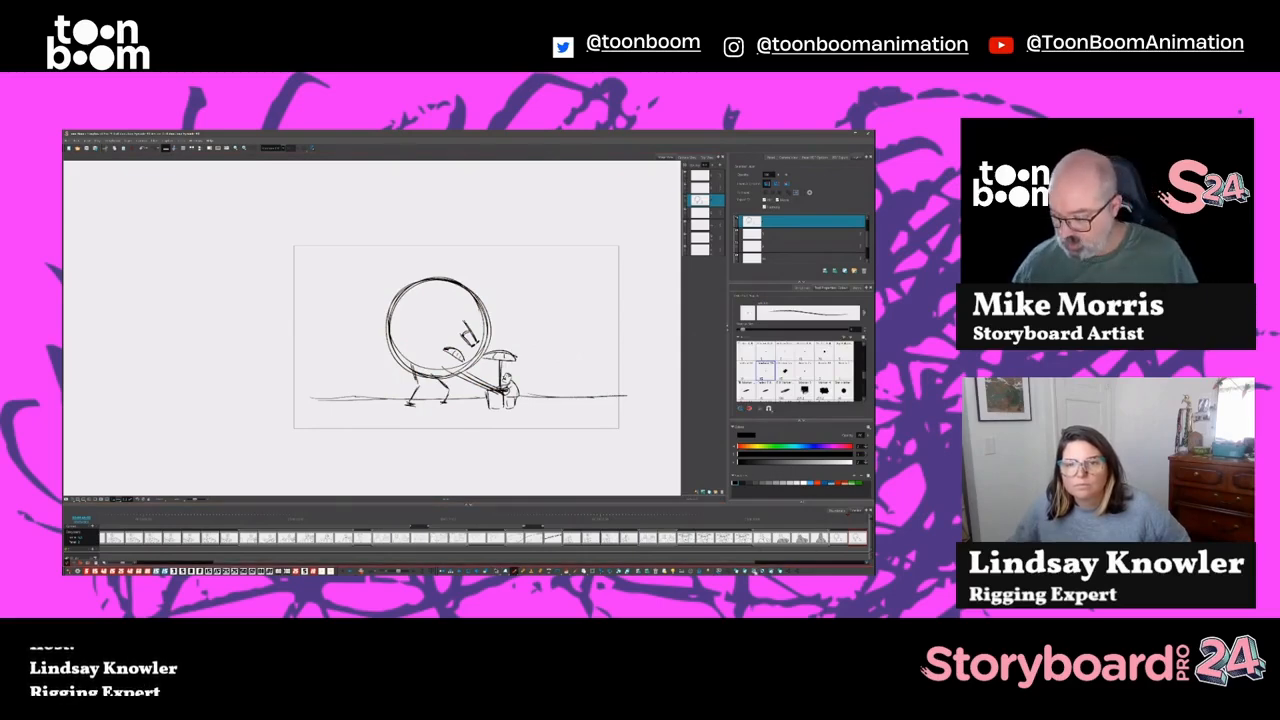
Duplicate the reaching giant's panel and move the cart, vendor and giant's arms up away from the body
left_click(771, 572)
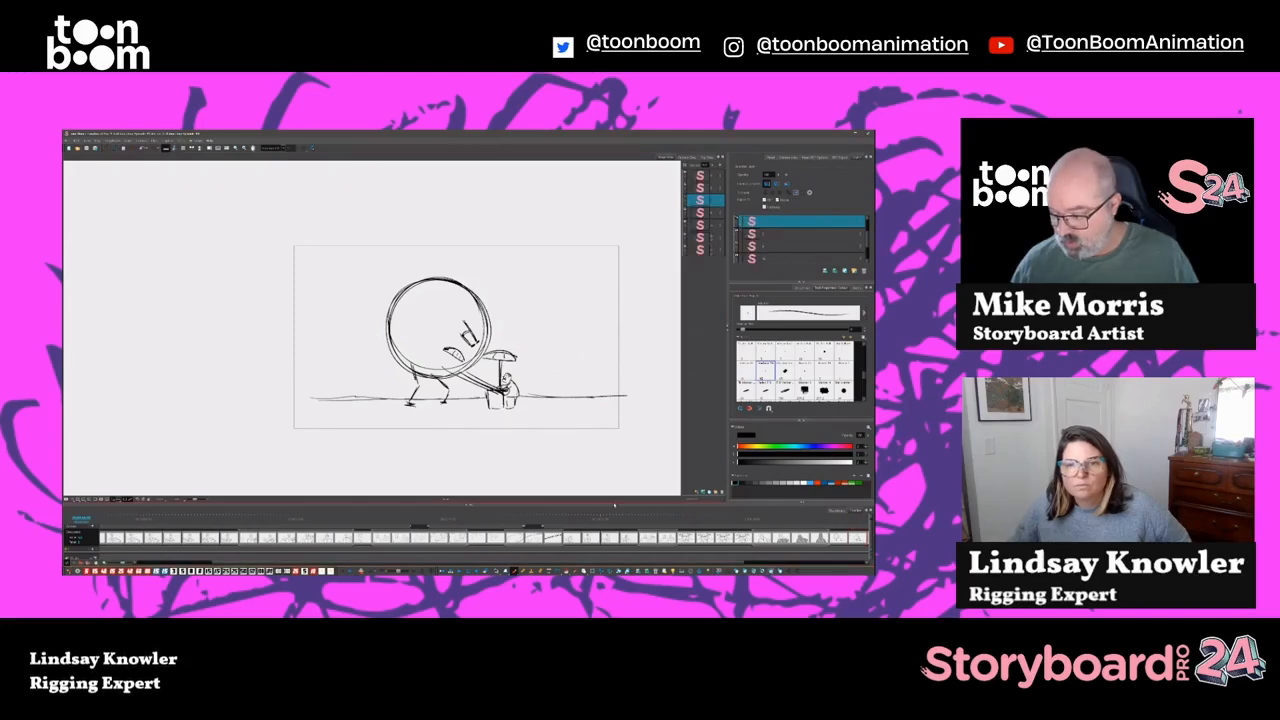
key("alt+s")
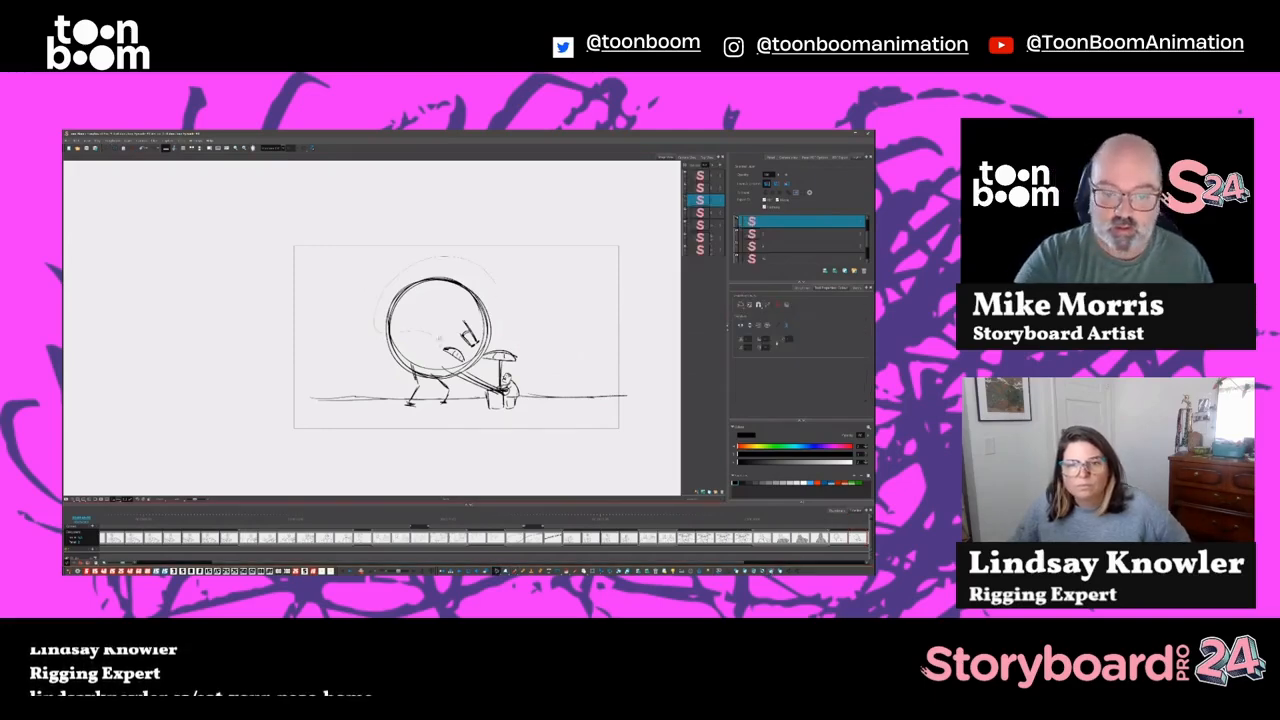
mouse_move(494, 281)
left_mouse_down()
mouse_move(537, 352)
mouse_move(480, 412)
mouse_move(378, 334)
left_mouse_up()
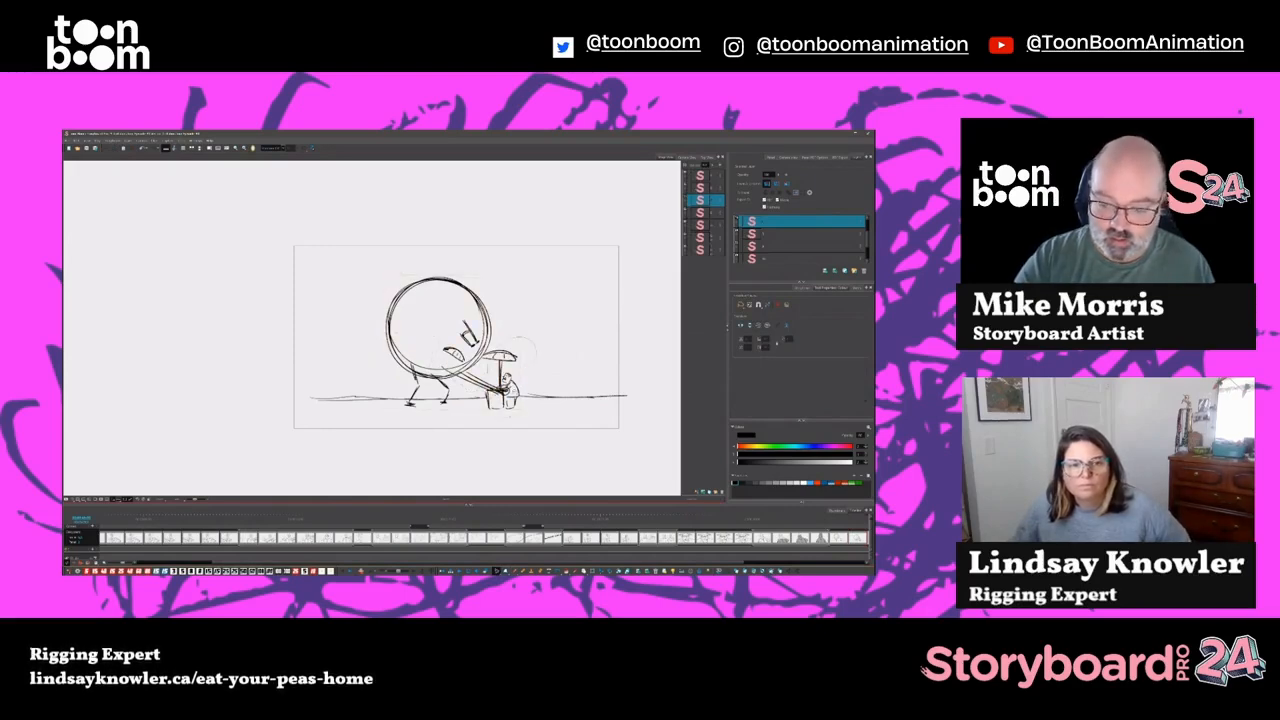
key("ctrl+a")
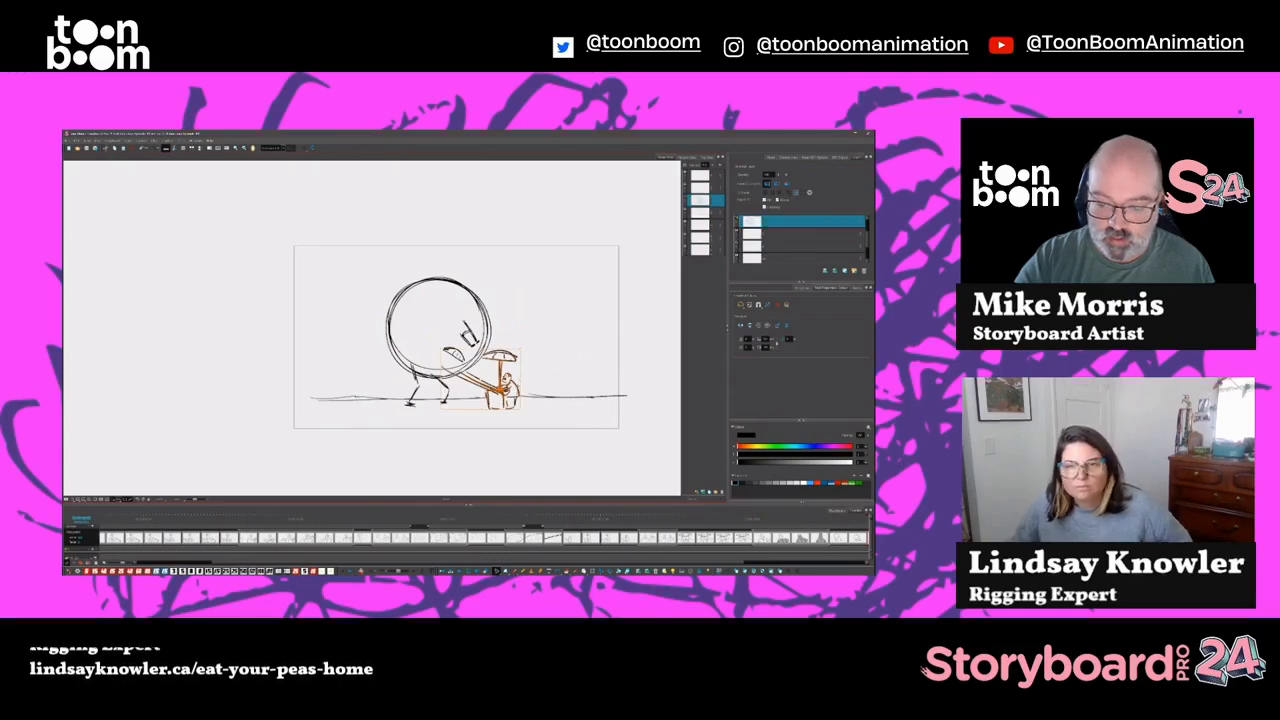
left_click_drag(503, 385, 536, 279)
Shift the giant's body with its face away from the cart, tilting the face upward, and remove the bent legs
left_click(500, 324)
left_click(488, 326)
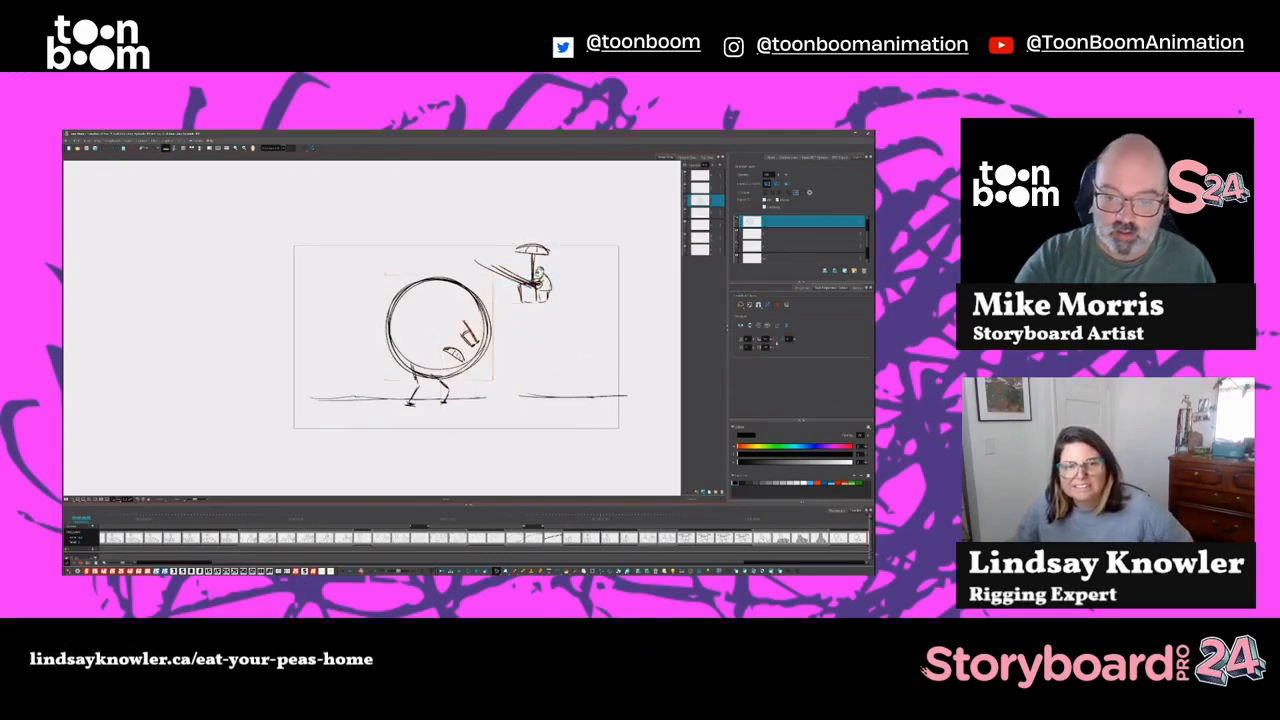
left_click(470, 336, "shift")
mouse_move(493, 384)
left_mouse_down()
mouse_move(514, 322)
mouse_move(431, 288)
mouse_move(476, 272)
mouse_move(427, 236)
left_mouse_up()
left_click(433, 252)
left_click_drag(457, 326, 464, 335)
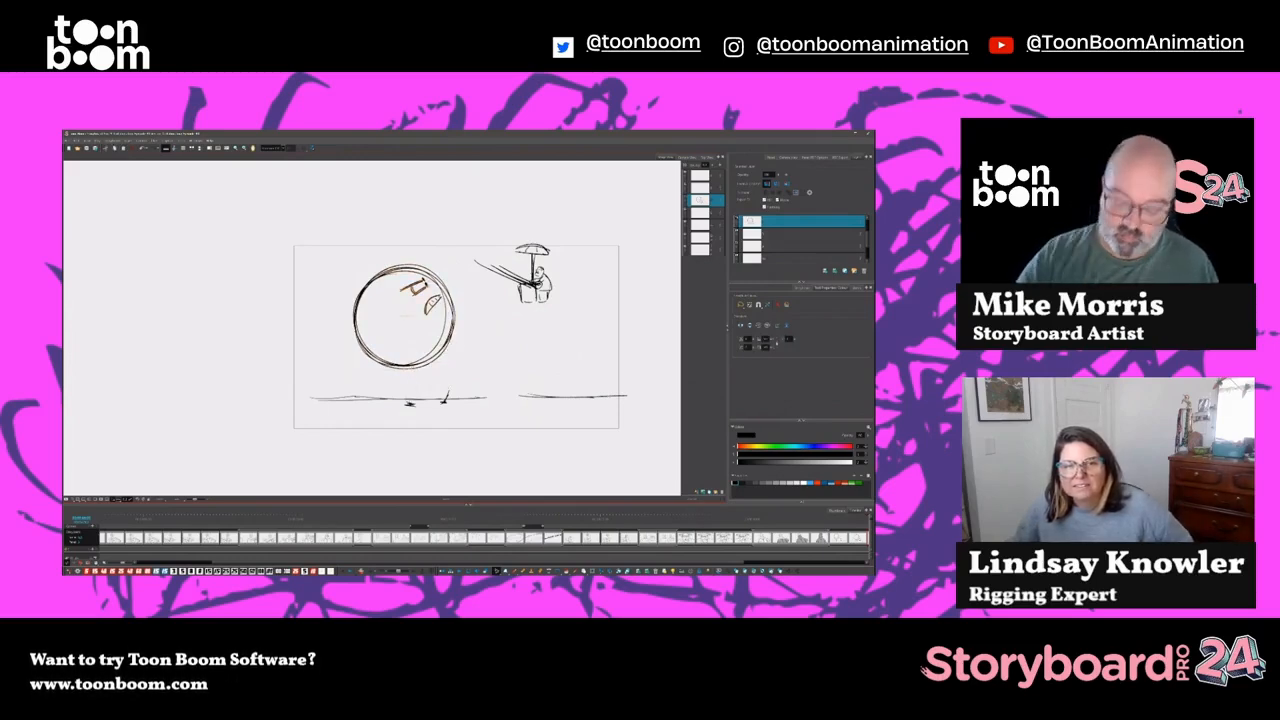
Replace the giant's face with a wide-open wedge mouth and small eye, deleting the old arms and the outline across the mouth
key("alt+b")
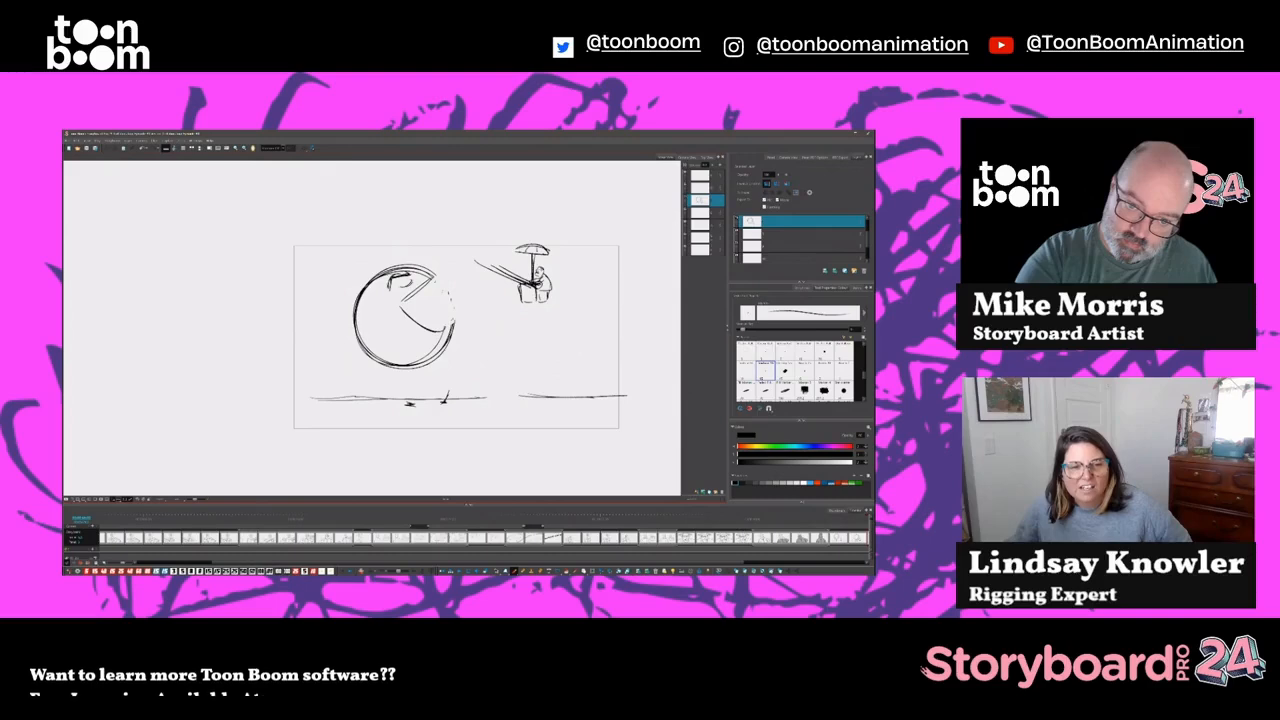
key("alt+s")
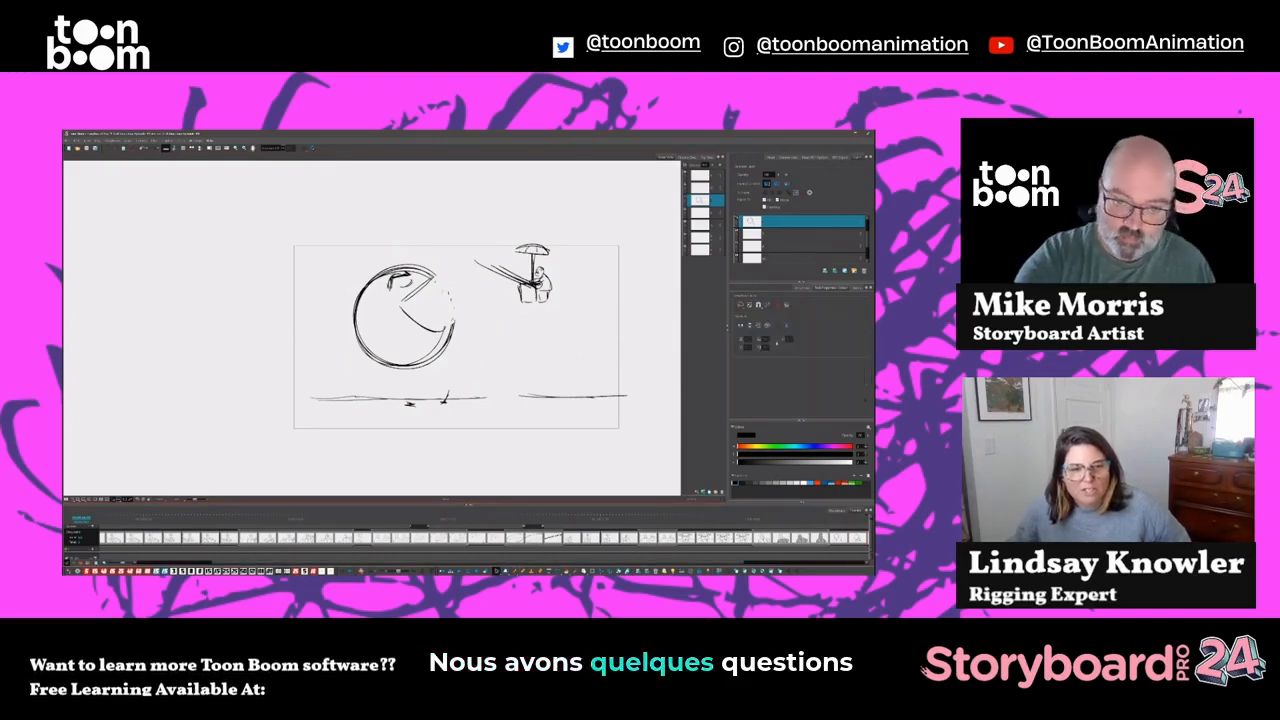
left_click_drag(389, 290, 408, 284)
key("Delete")
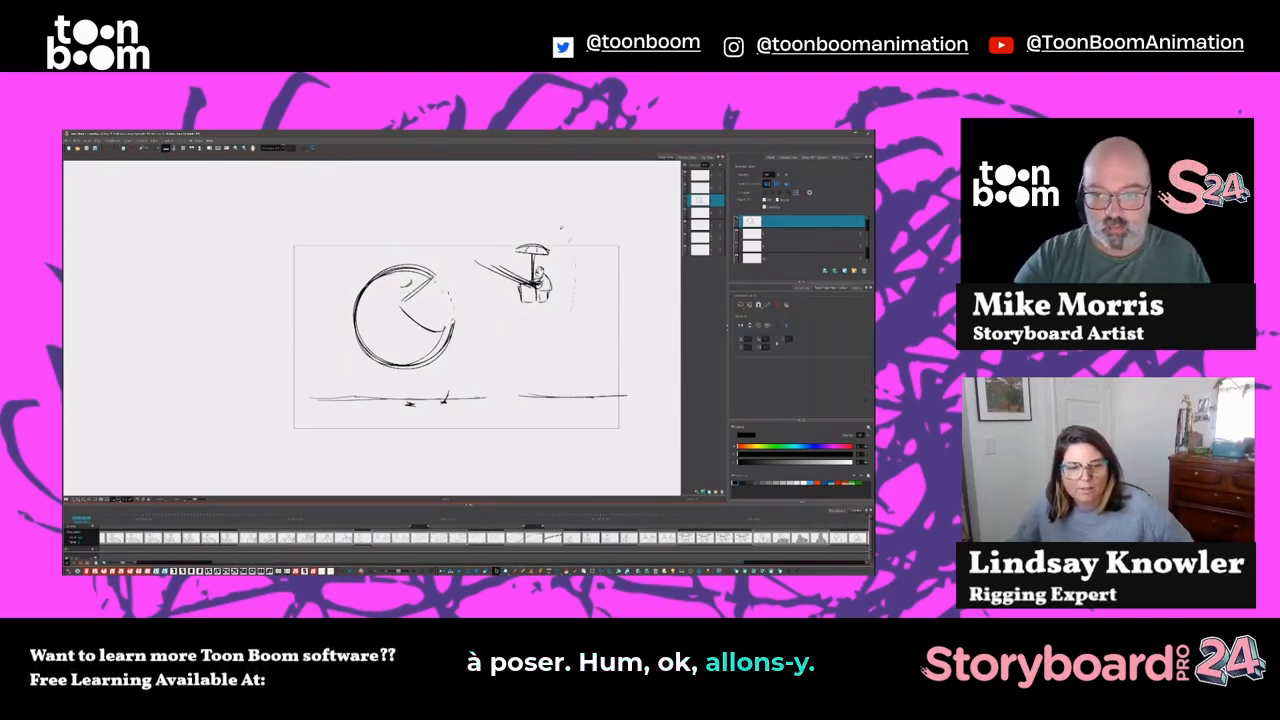
key("Delete")
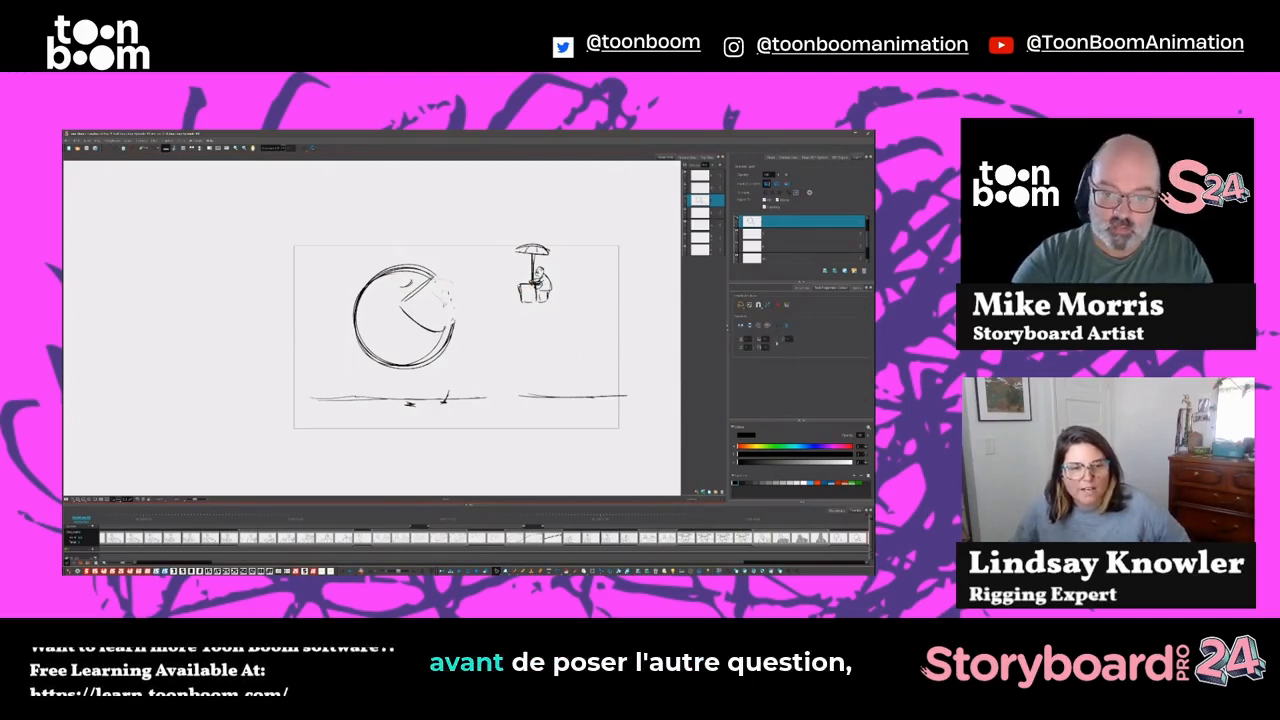
key("alt+b")
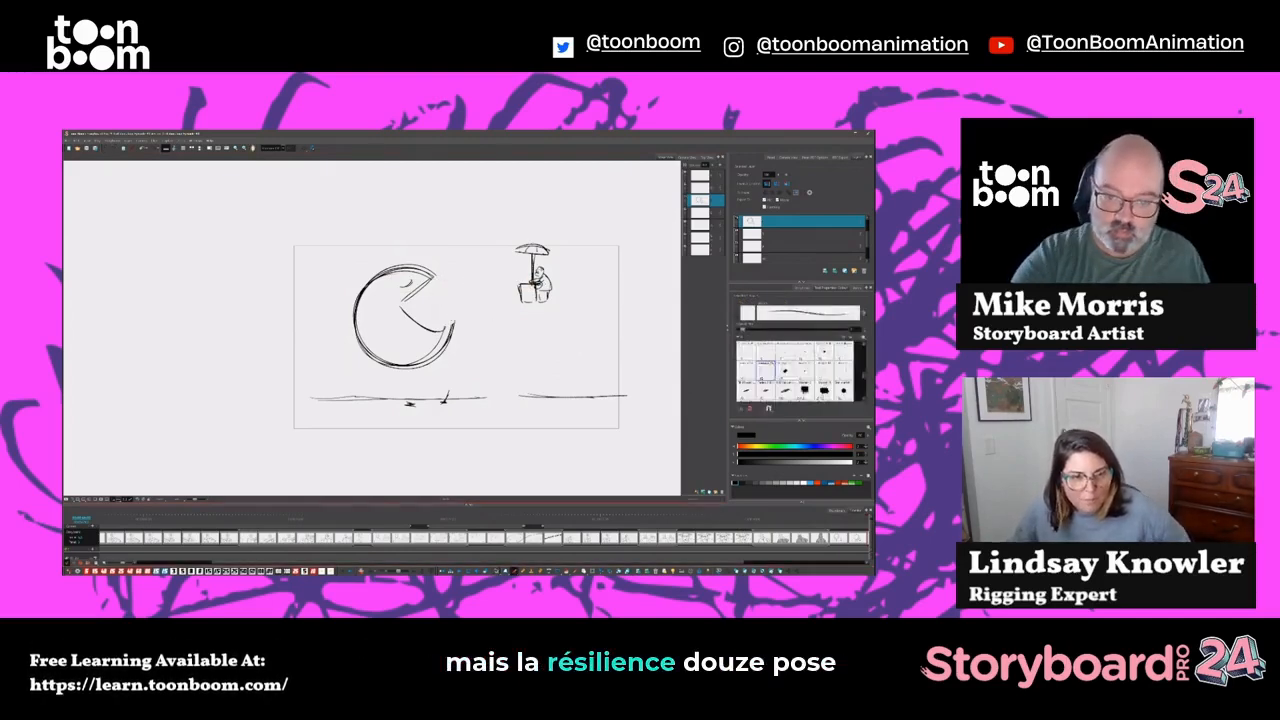
mouse_move(436, 276)
left_mouse_down()
mouse_move(402, 305)
mouse_move(446, 328)
left_mouse_up()
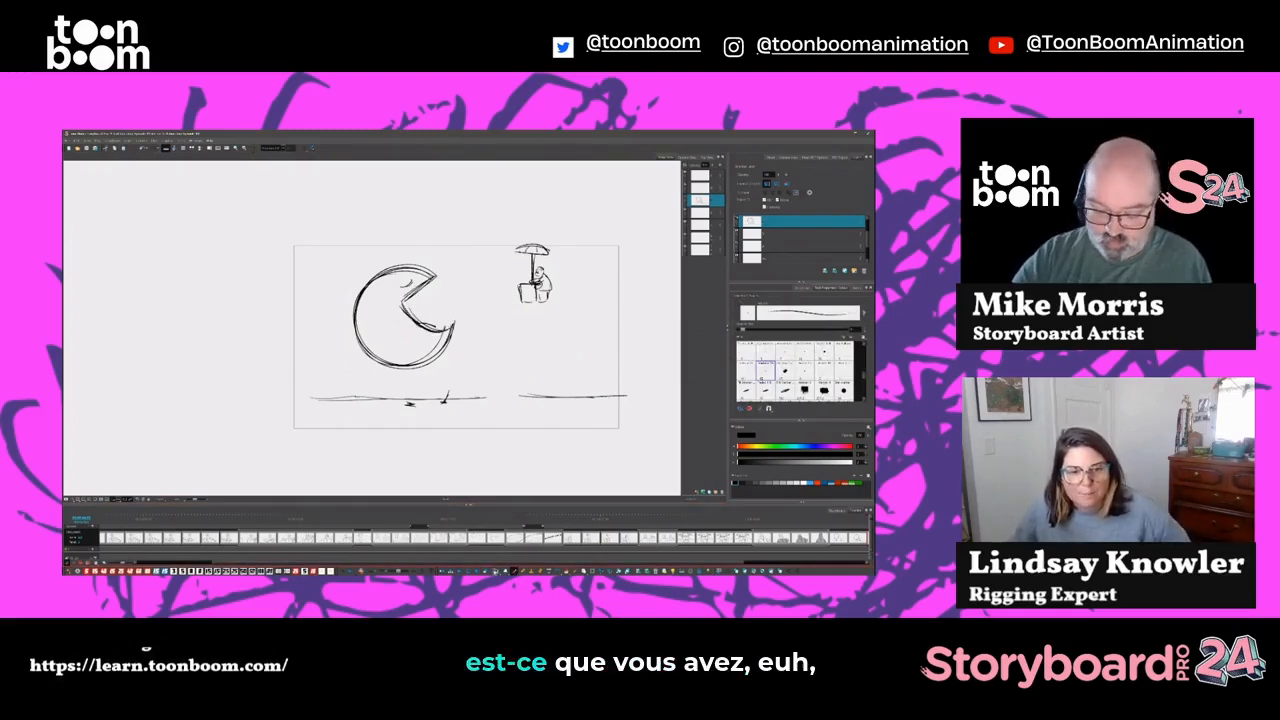
Move the cart with the vendor into the giant's open mouth and tilt it away from the face
key("alt+s")
mouse_move(560, 262)
left_mouse_down()
mouse_move(532, 232)
mouse_move(476, 248)
mouse_move(494, 276)
mouse_move(454, 294)
left_mouse_up()
left_click(509, 281)
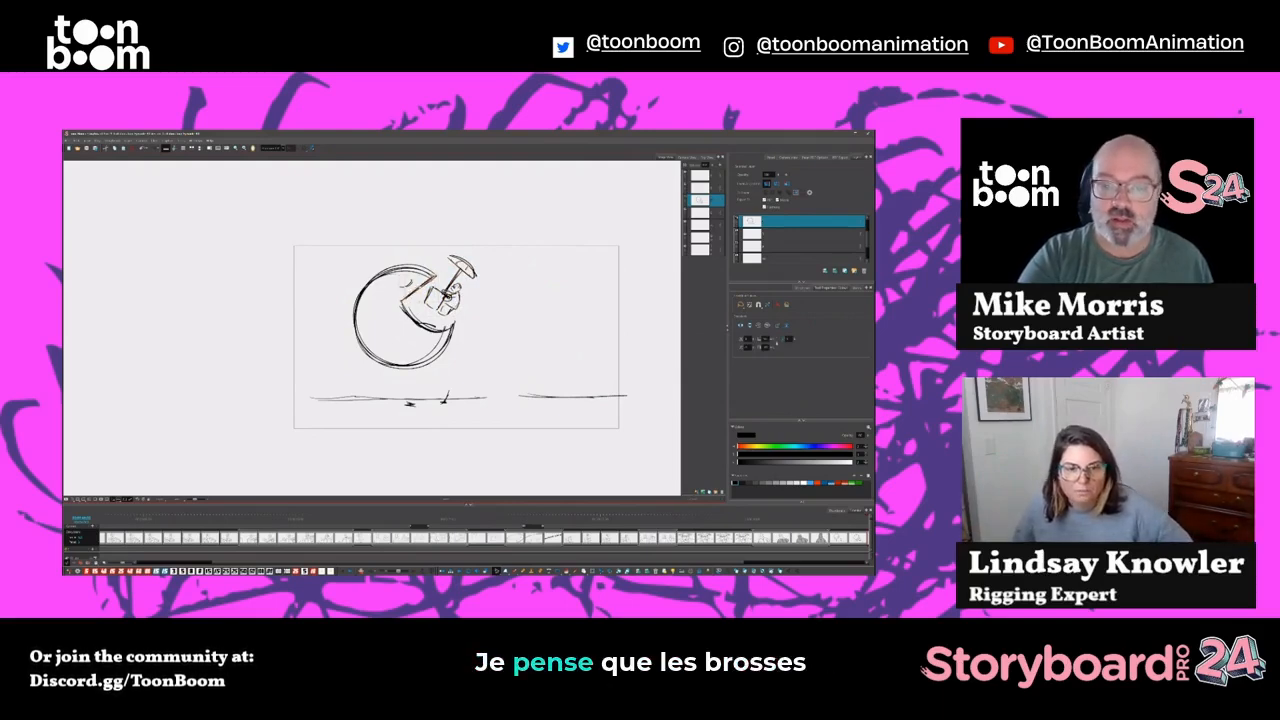
left_click(542, 385)
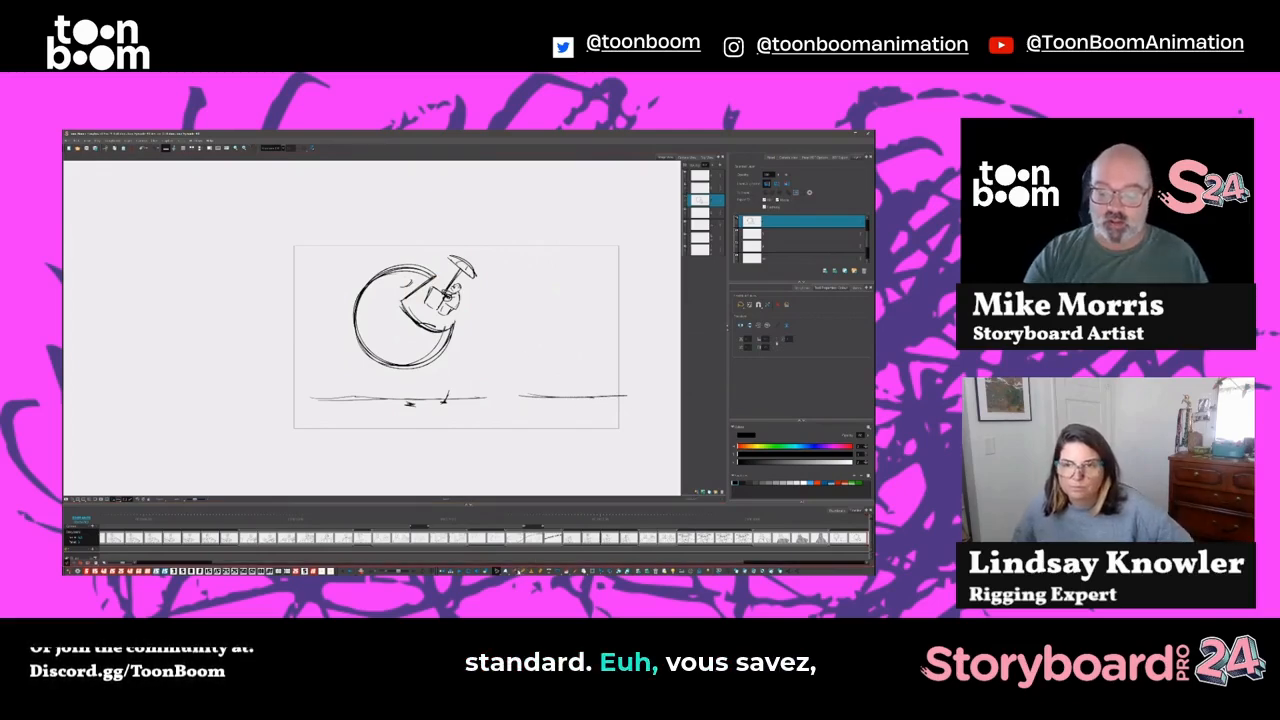
Draw arms holding the cart at the mouth and two straight legs, and delete the leftover foot on the ground
key("alt+b")
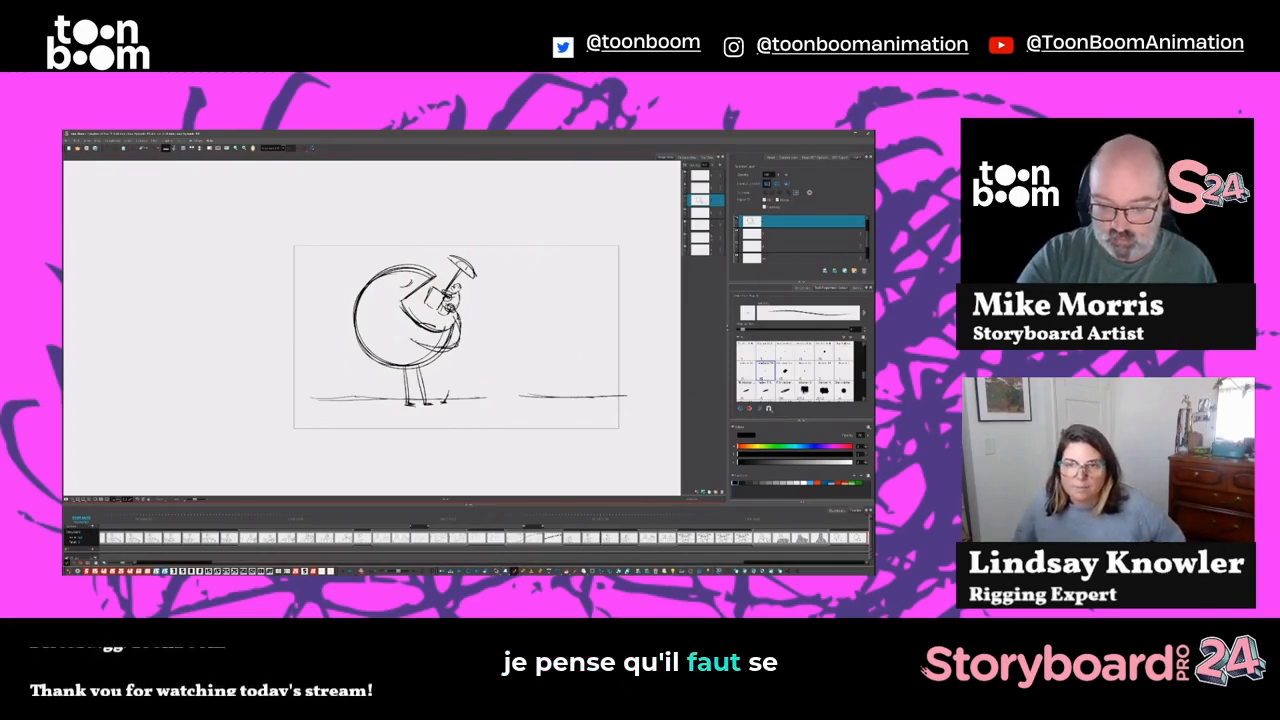
key("alt+s")
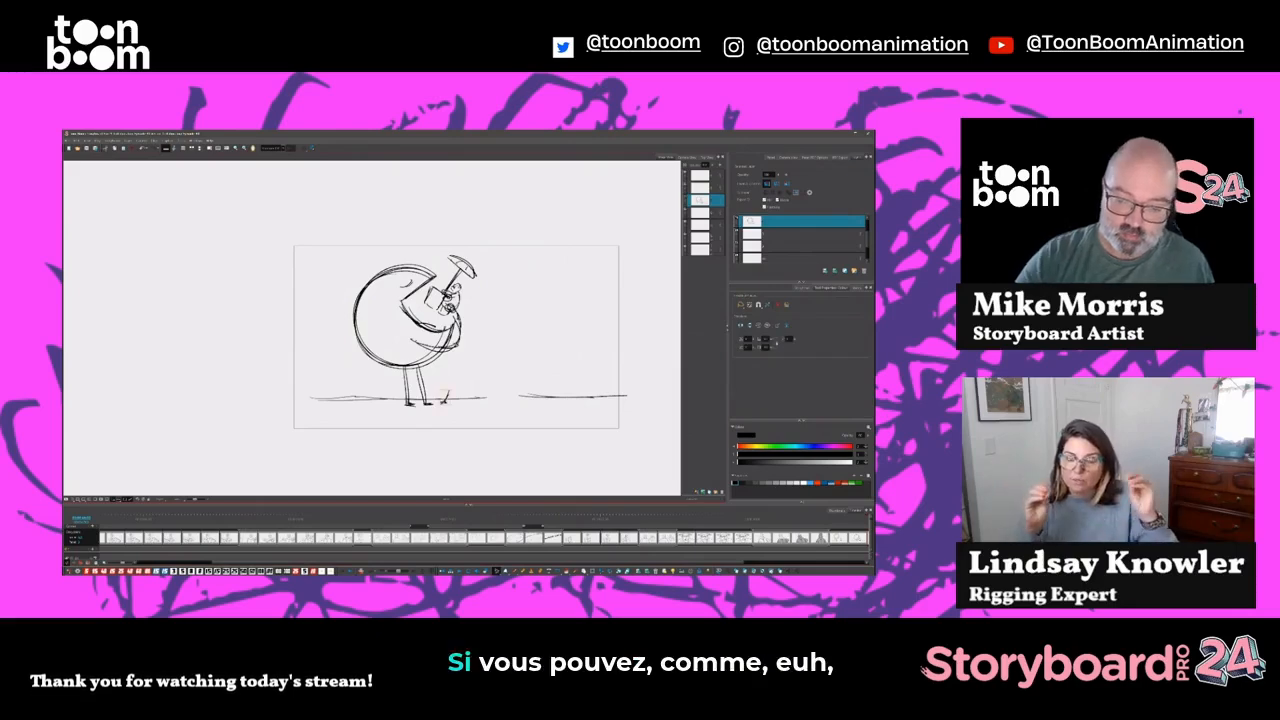
key("Left")
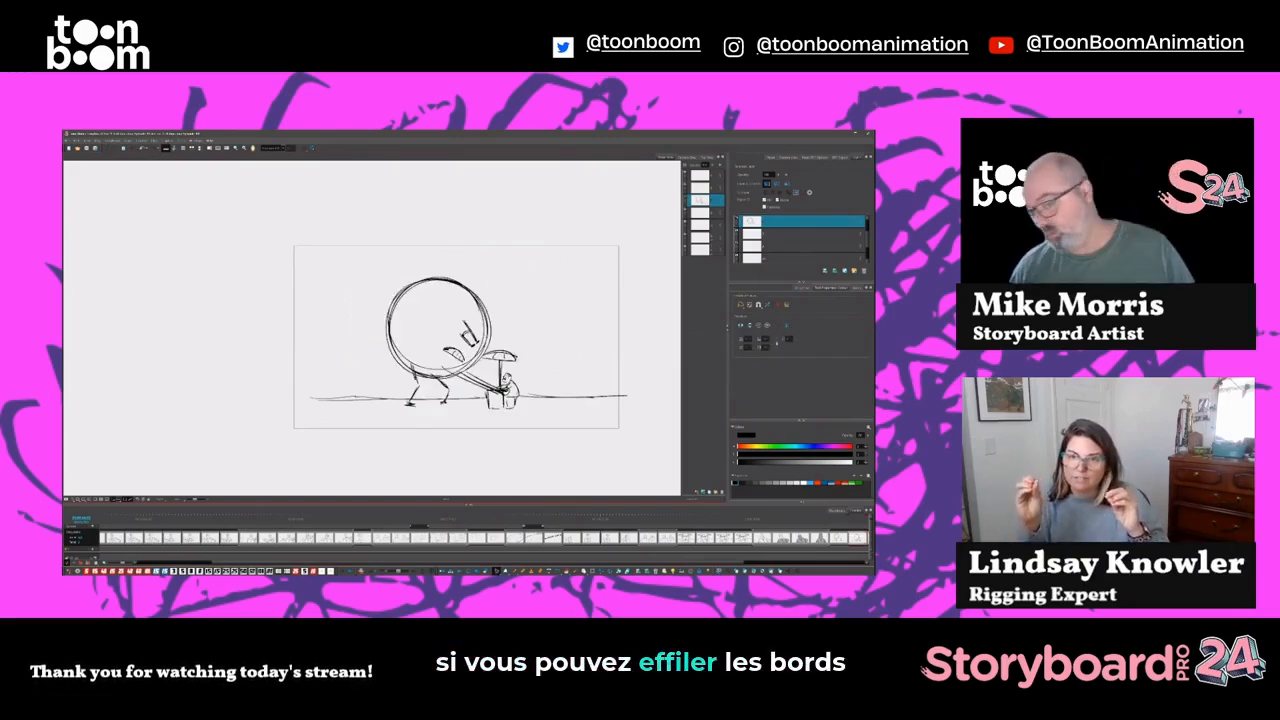
key("Right")
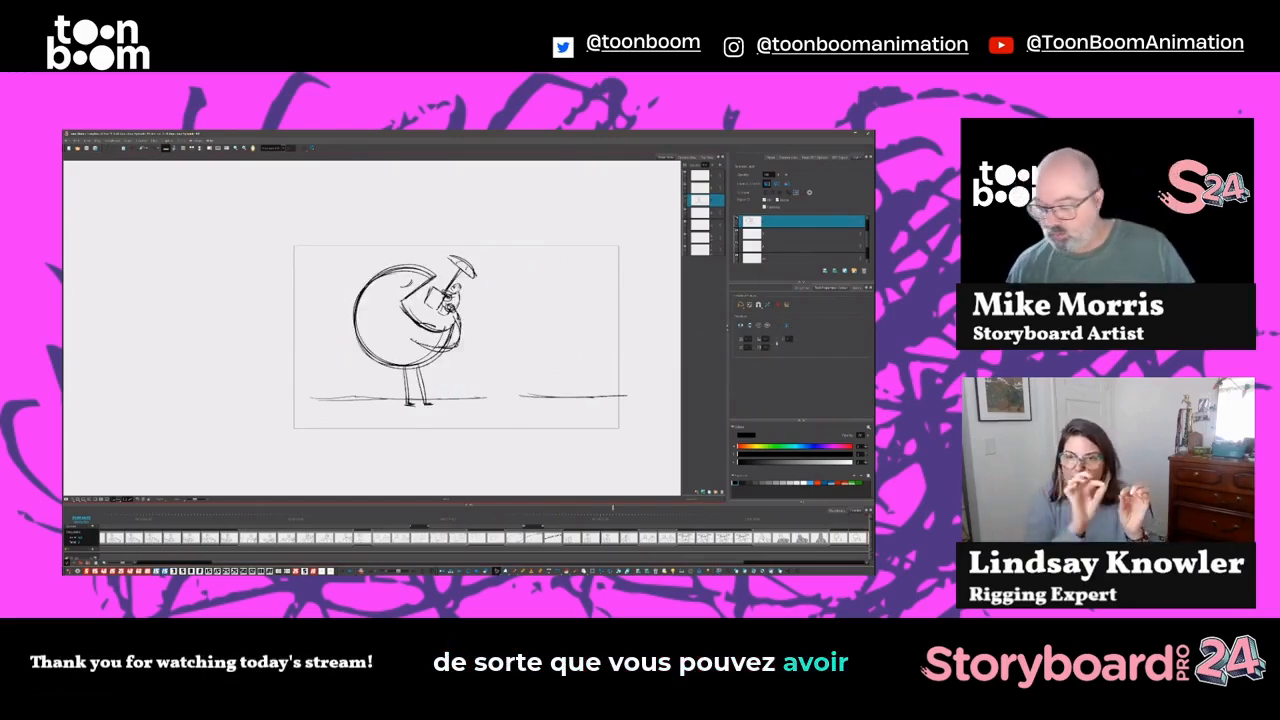
Duplicate the panel and remove the cart, vendor, open mouth and arms from the copy
left_click_drag(613, 562, 676, 562)
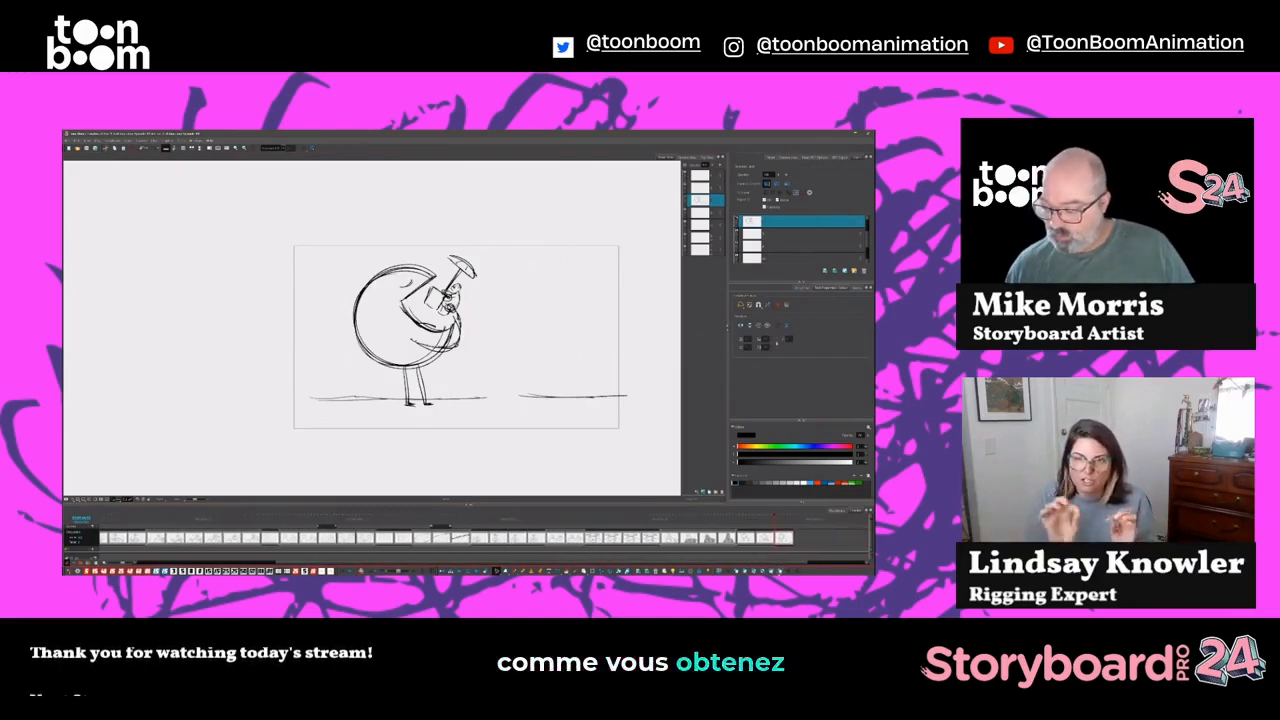
key("alt+backslash")
key("Left")
key("Left")
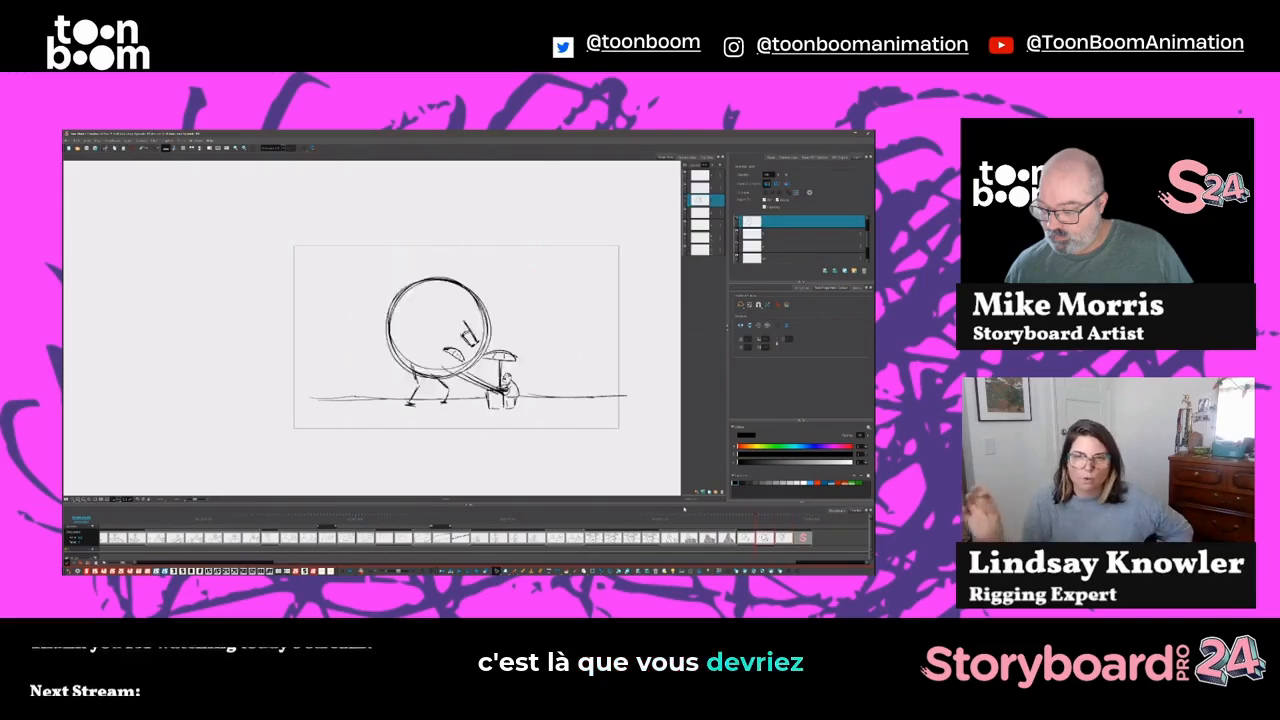
key("Left")
key("Right")
key("Right")
key("Right")
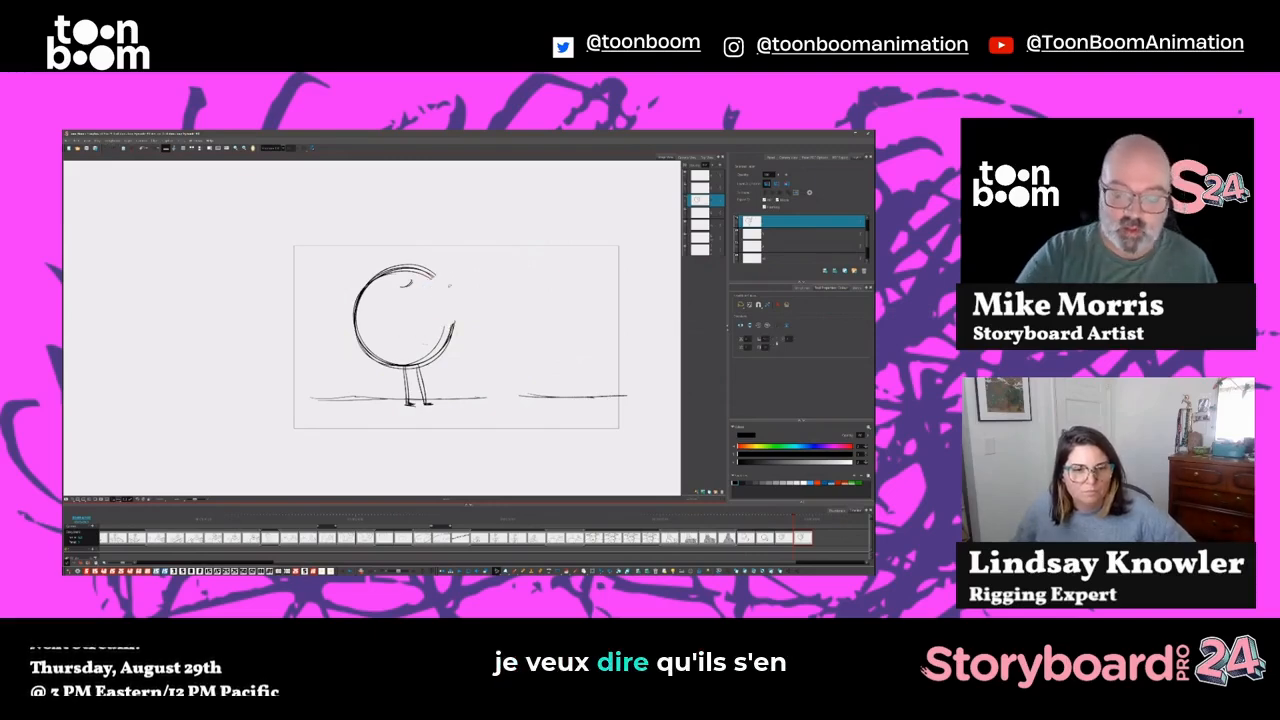
Close the giant's body outline and draw its shut mouth with a bent arm and hand pressed against it
key("alt+b")
left_click_drag(415, 290, 455, 320)
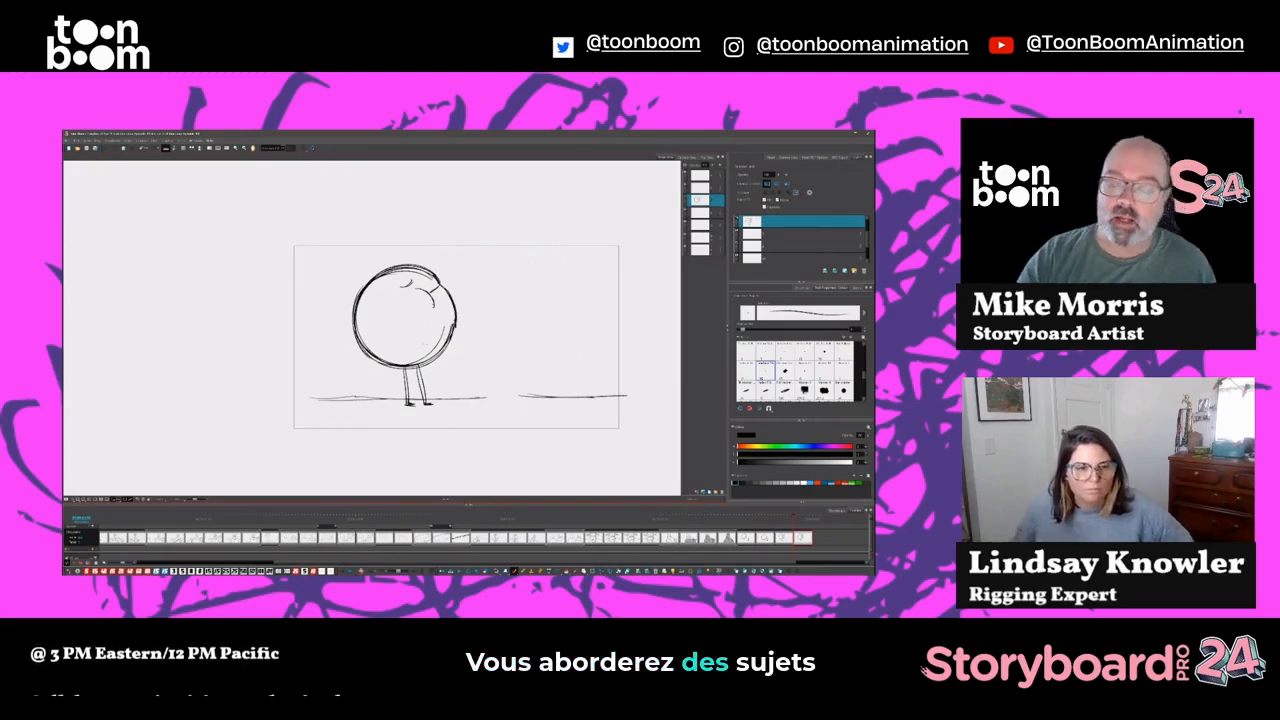
mouse_move(439, 287)
left_mouse_down()
mouse_move(447, 315)
mouse_move(421, 315)
left_mouse_up()
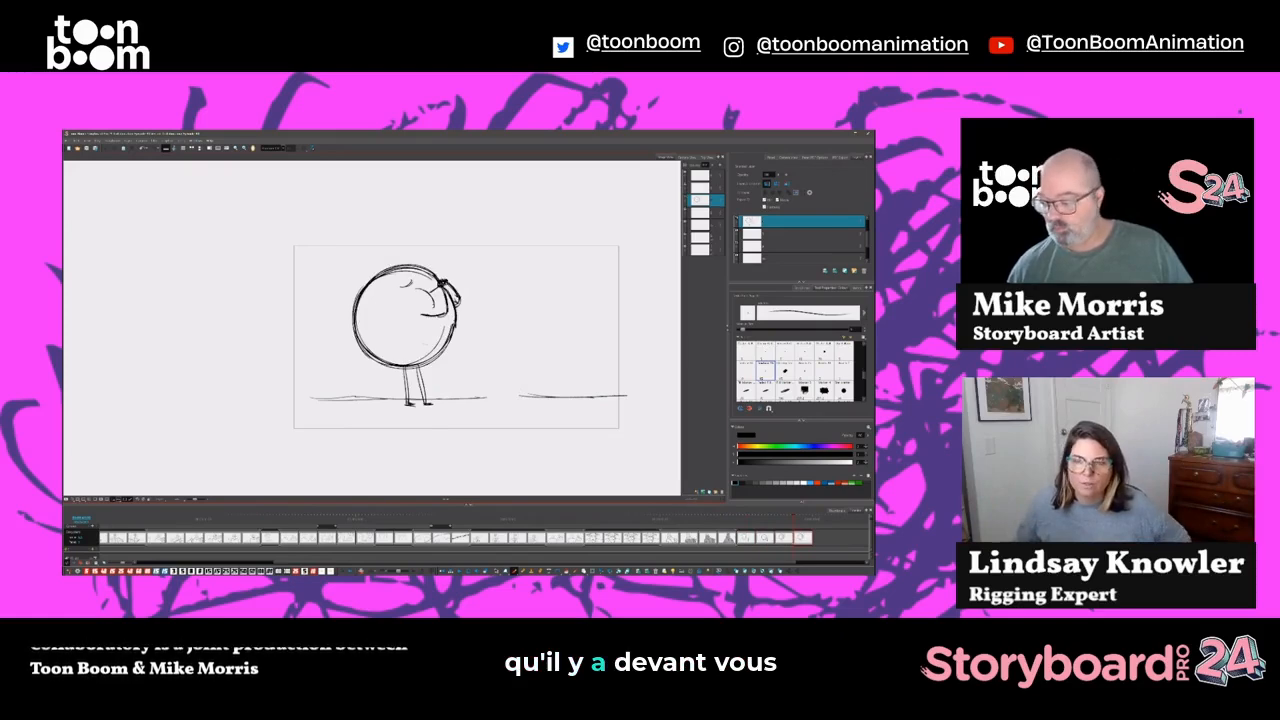
Add two panels of the giant standing with half-closed eyes, a small chewing mouth and hanging arms
key("alt+d")
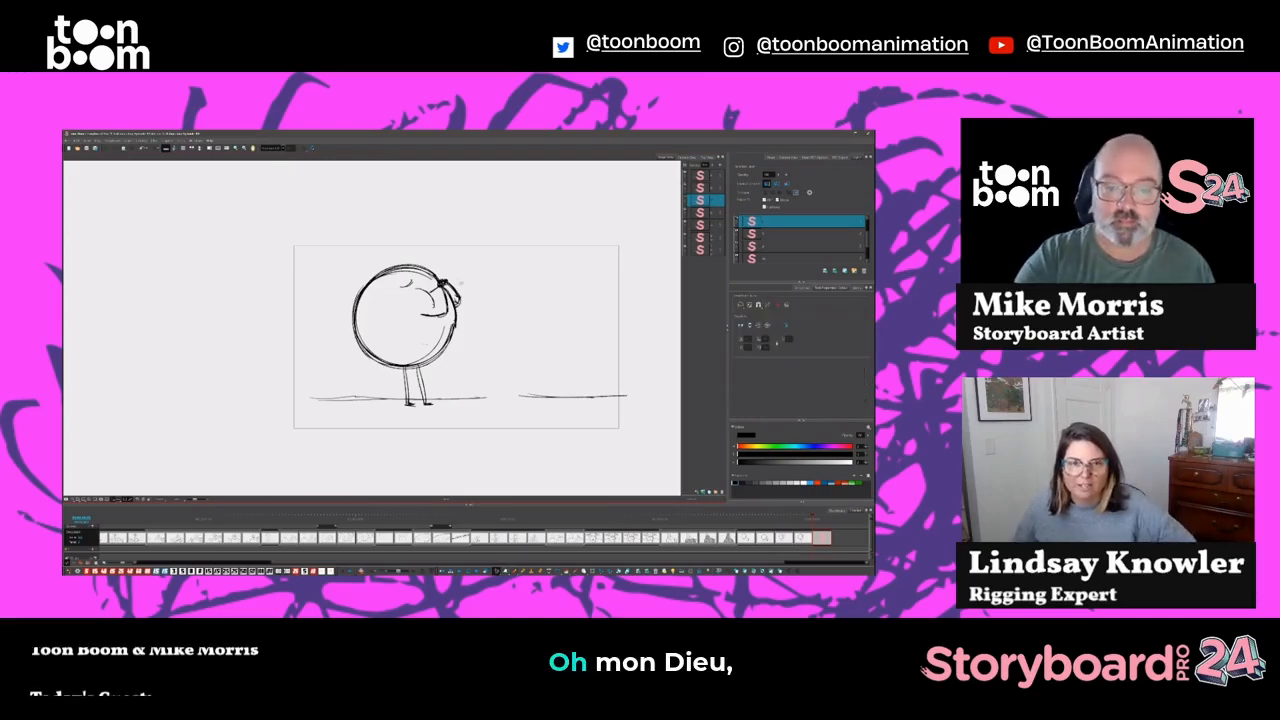
left_click(455, 293)
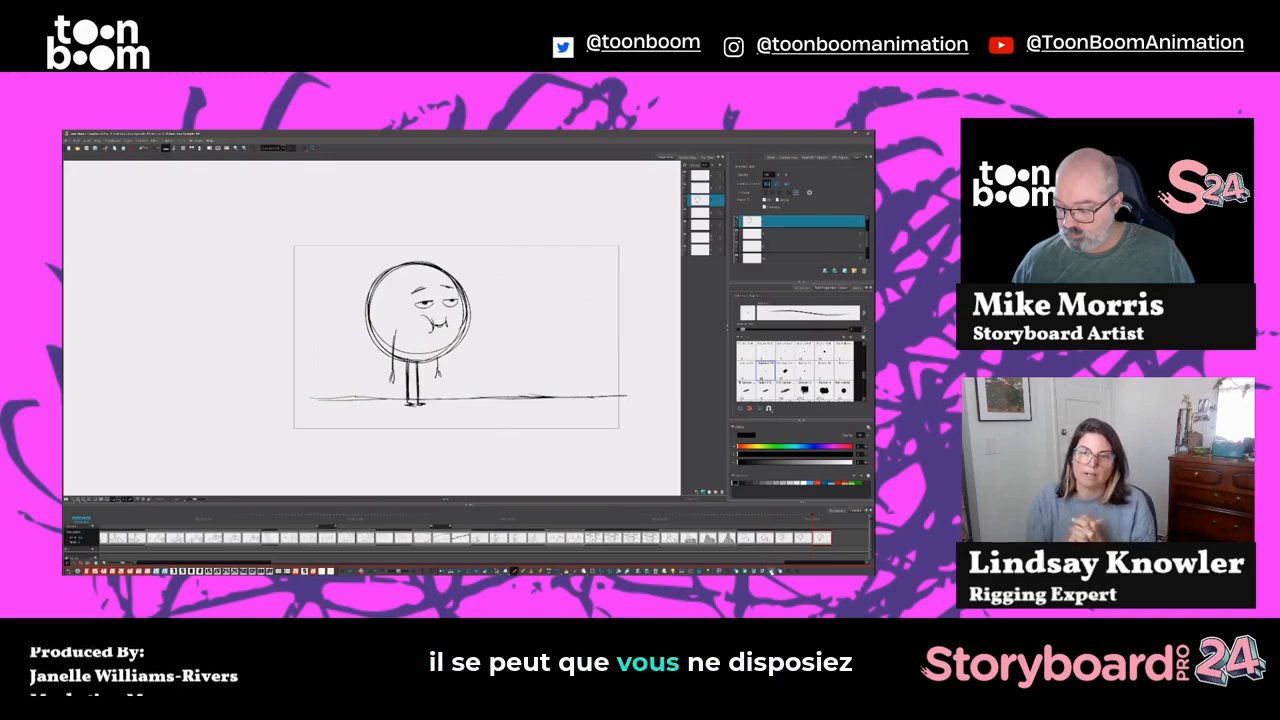
key("alt+d")
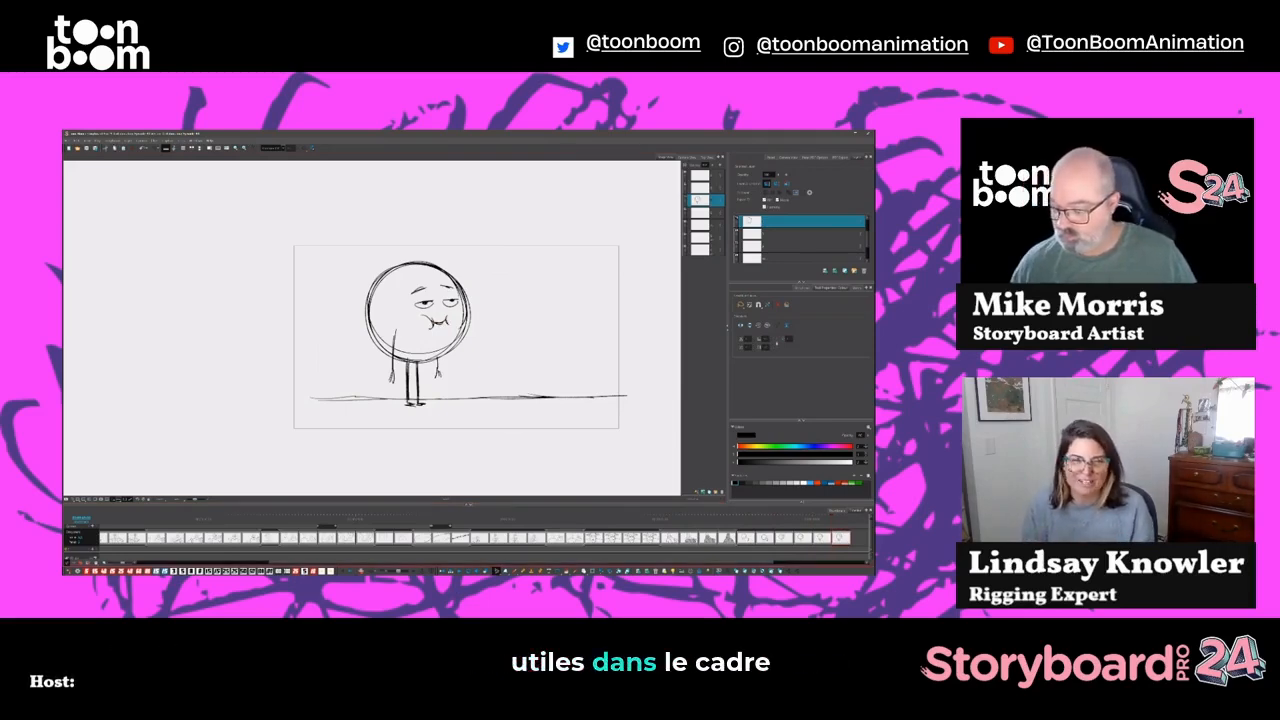
Add a panel based on the earlier standing giant, spread its legs into a walking stride and delete its face
left_click(748, 539)
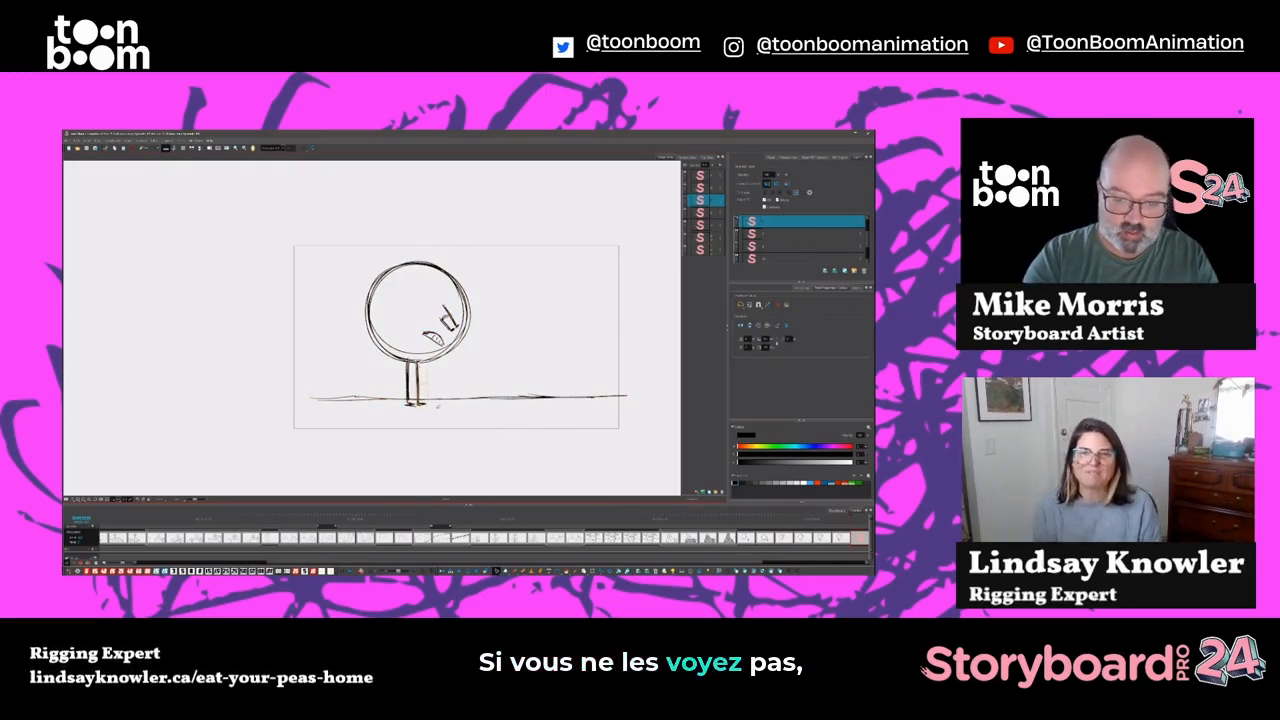
left_click_drag(418, 366, 430, 401)
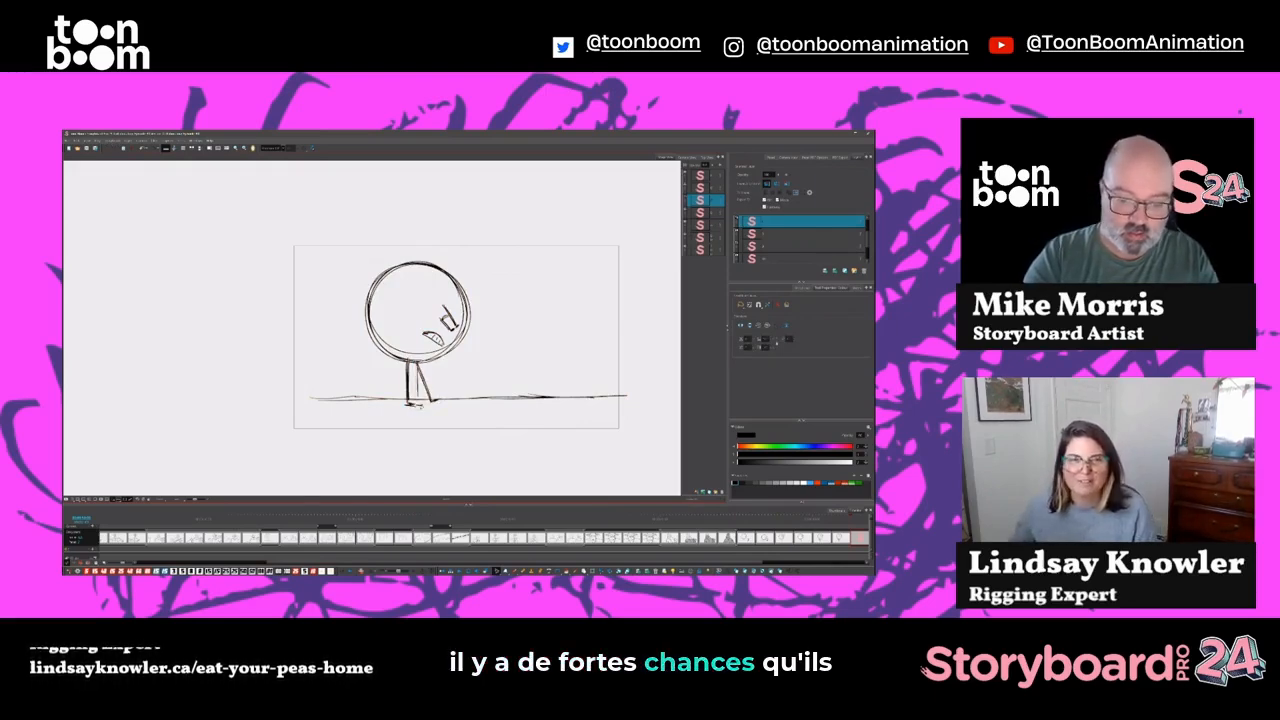
left_click_drag(455, 363, 454, 374)
left_click_drag(483, 326, 480, 356)
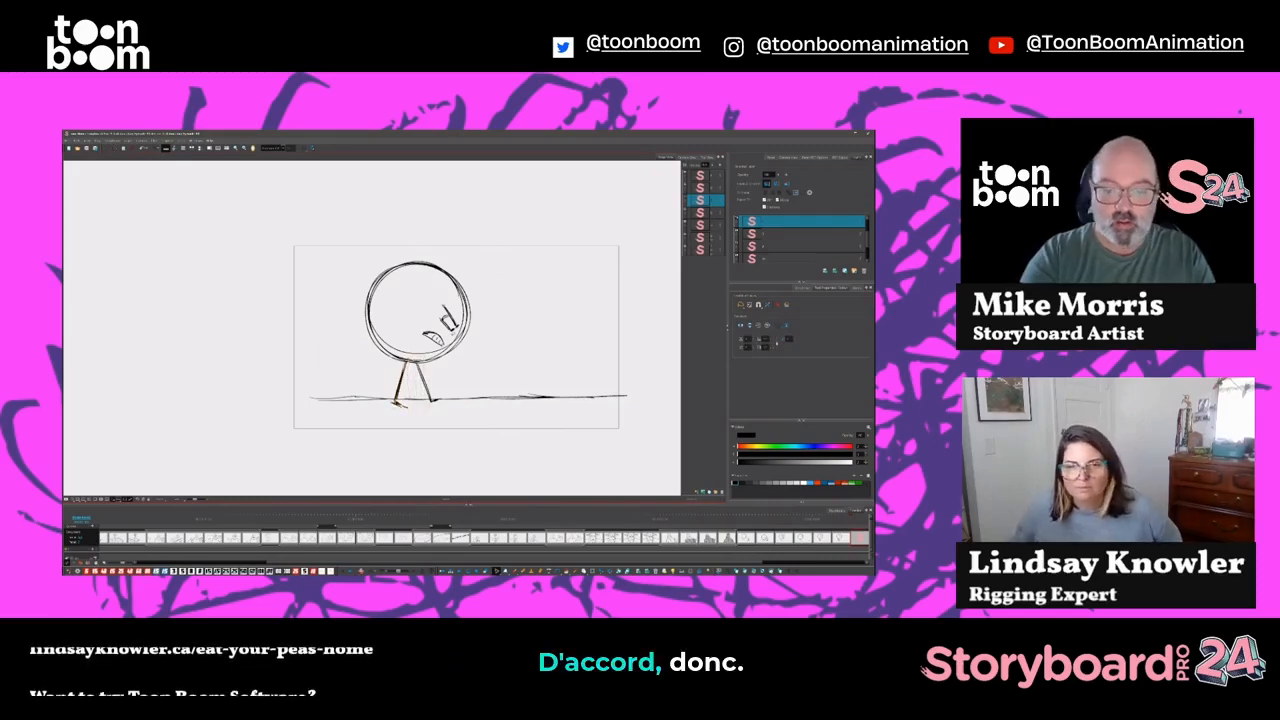
key("Delete")
Draw a contented face with a closed eye and smile, plus swinging arms with hands, on the walking giant
key("alt+b")
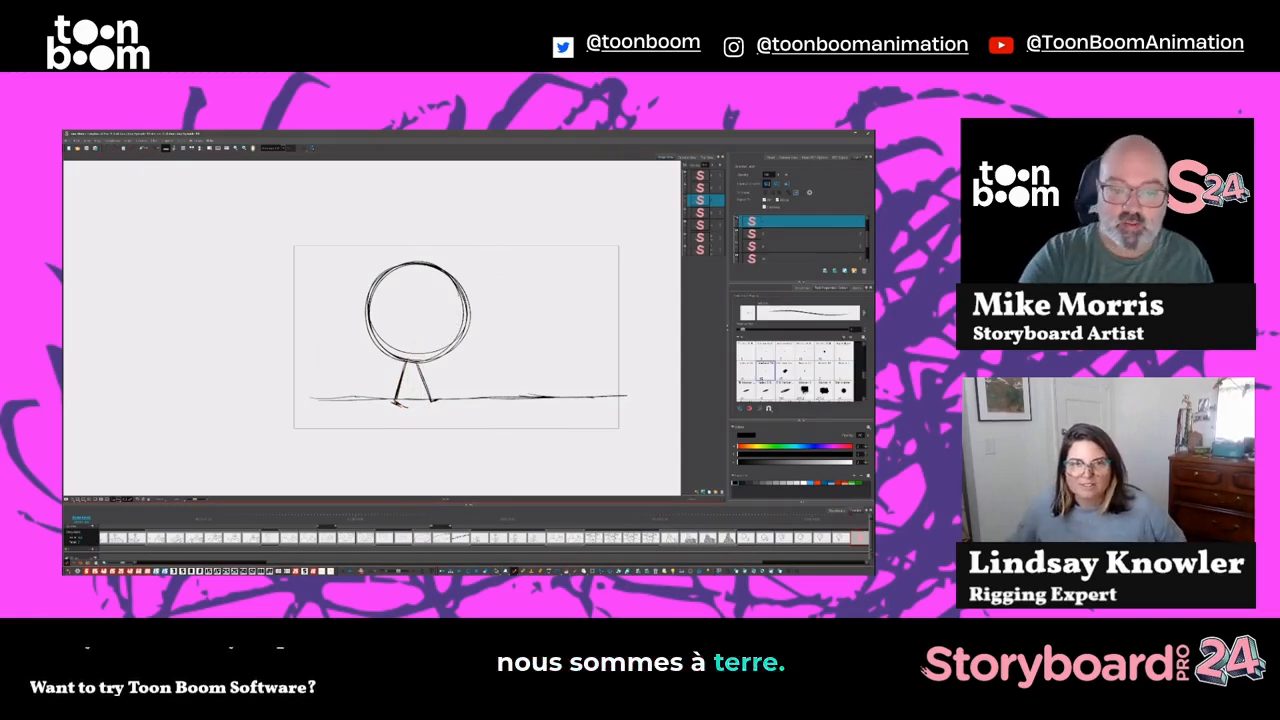
mouse_move(422, 294)
left_mouse_down()
mouse_move(433, 286)
mouse_move(443, 307)
left_mouse_up()
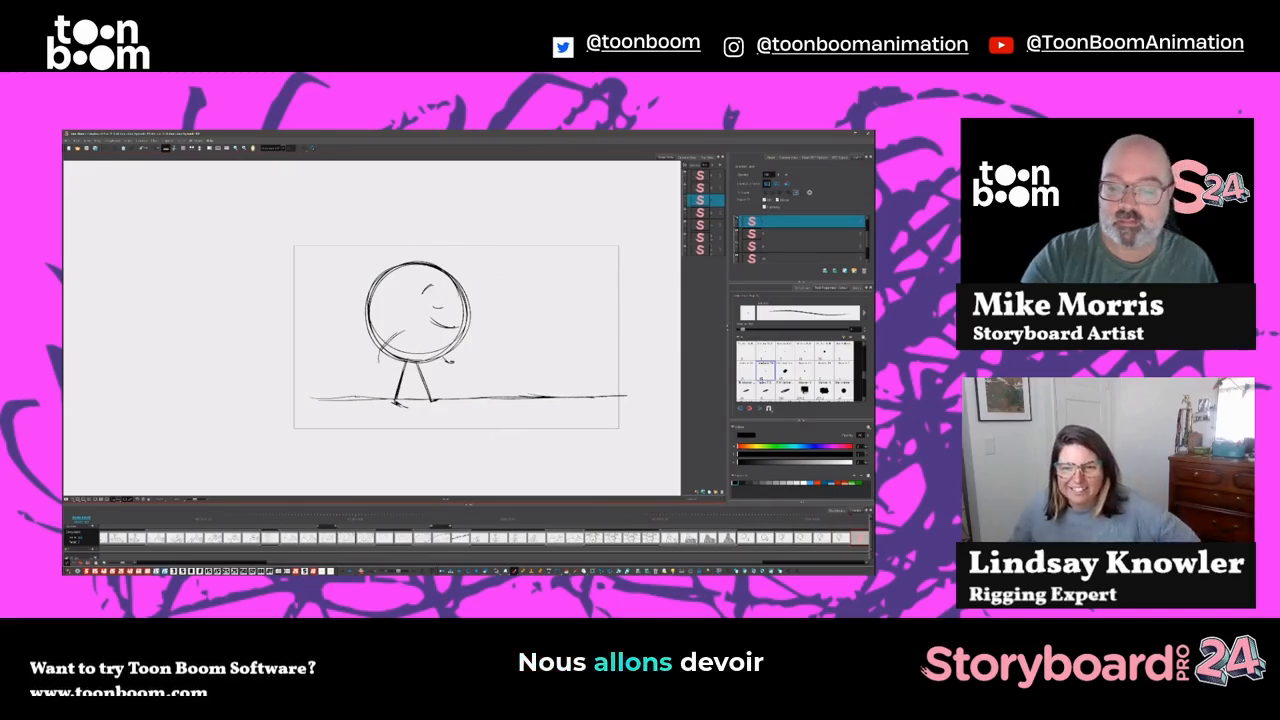
left_click_drag(445, 359, 465, 370)
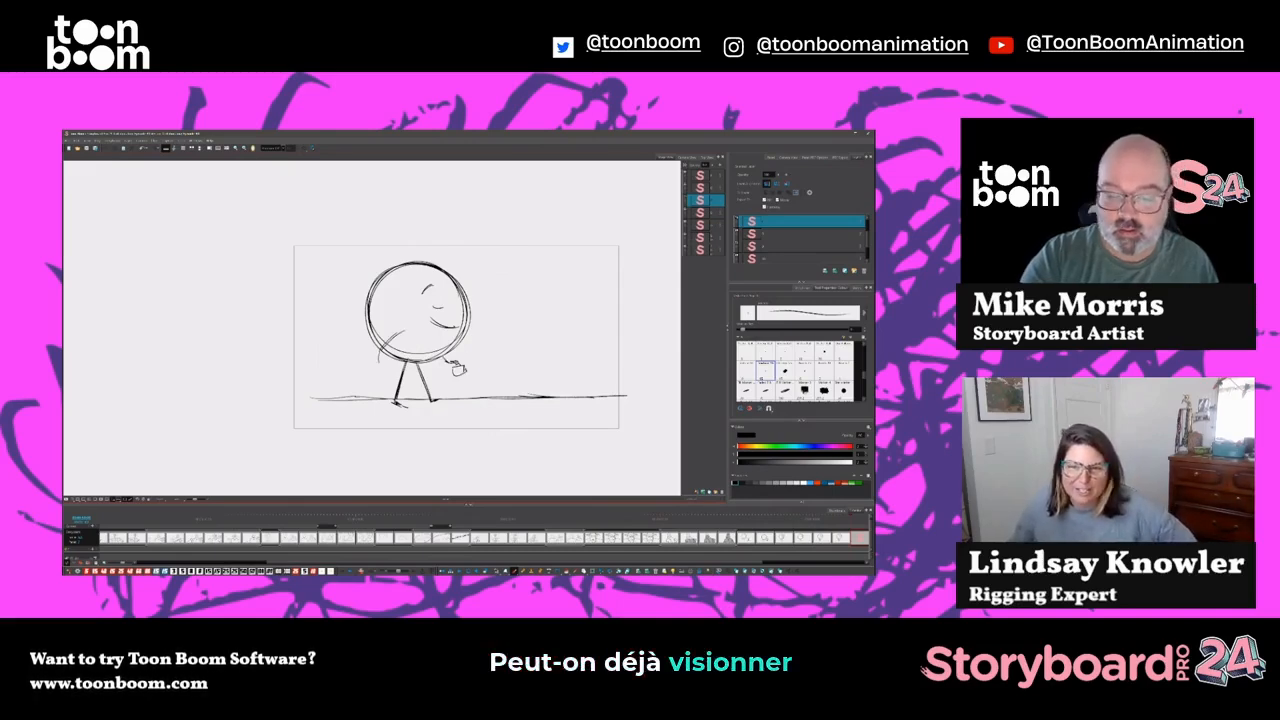
left_click_drag(376, 354, 379, 374)
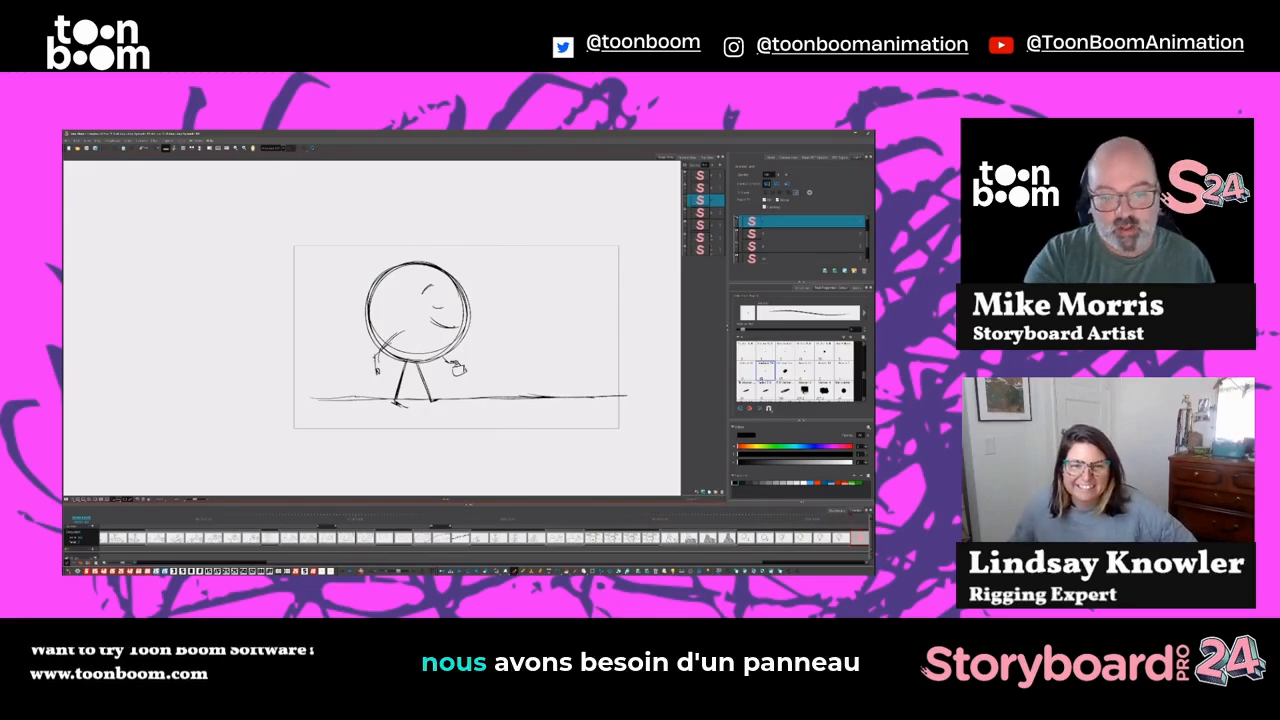
Slide the walking giant forward along the ground and add a duplicate panel containing only the ground line
key("alt+s")
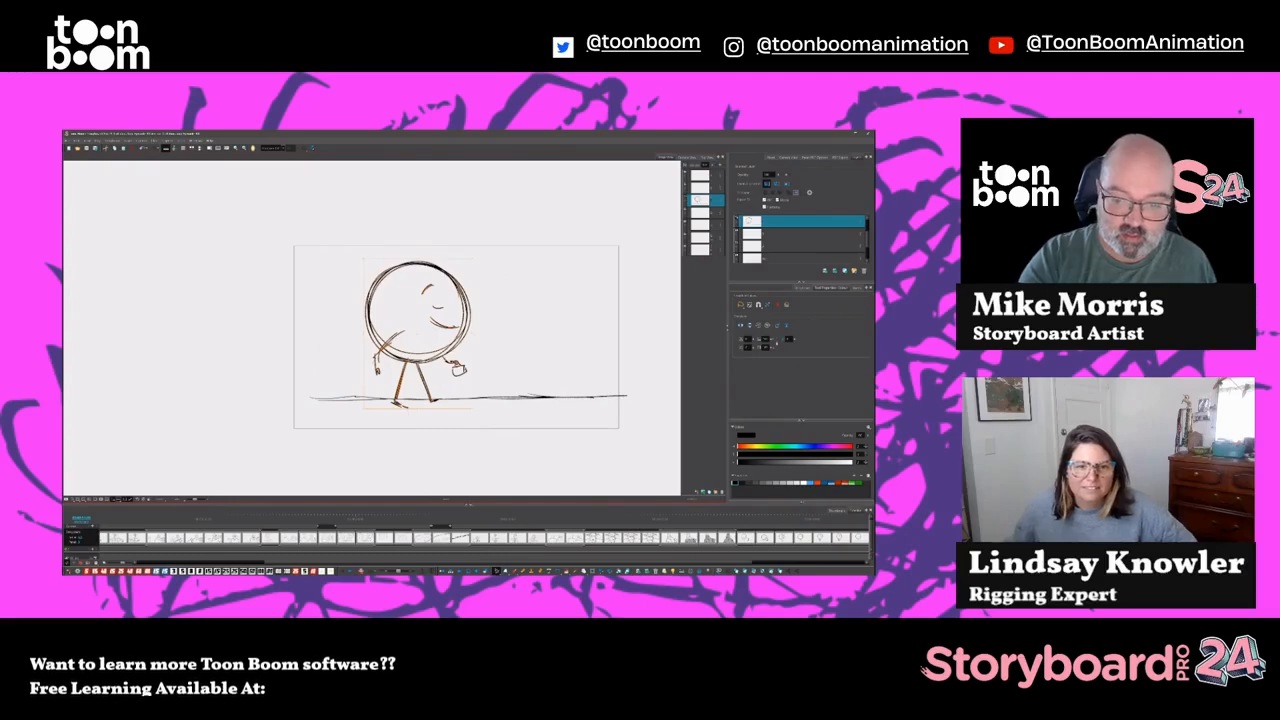
mouse_move(445, 392)
left_mouse_down()
mouse_move(641, 393)
mouse_move(612, 388)
mouse_move(540, 262)
mouse_move(638, 376)
left_mouse_up()
key("alt+d")
key("Delete")
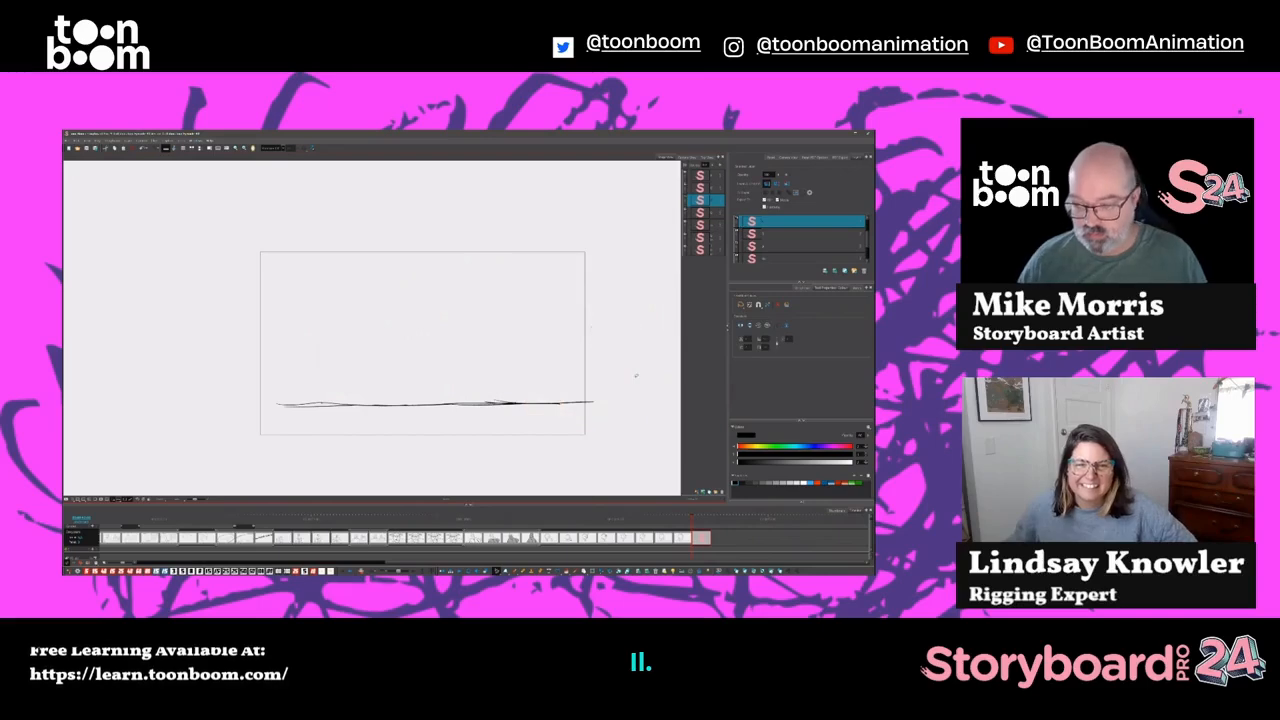